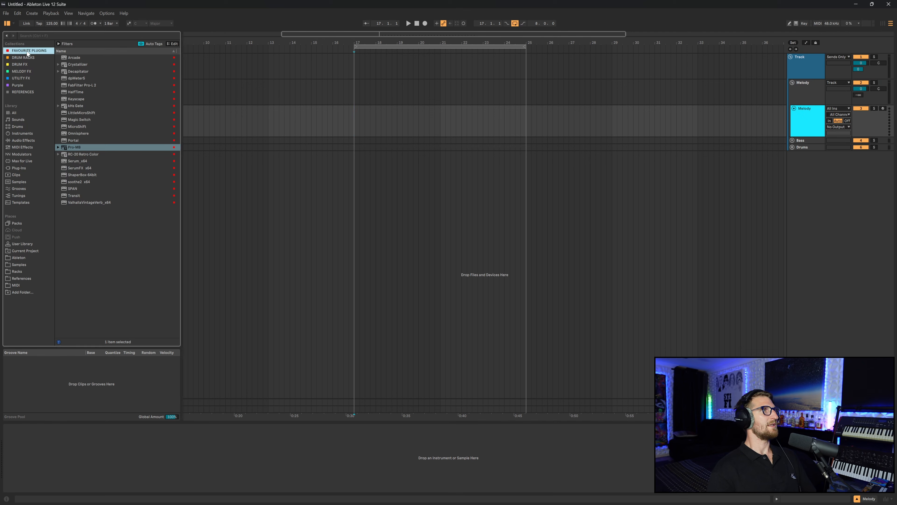
Load Serum from the favourite plugins onto the empty Melody track and place its window over the arrangement.
click(354, 122)
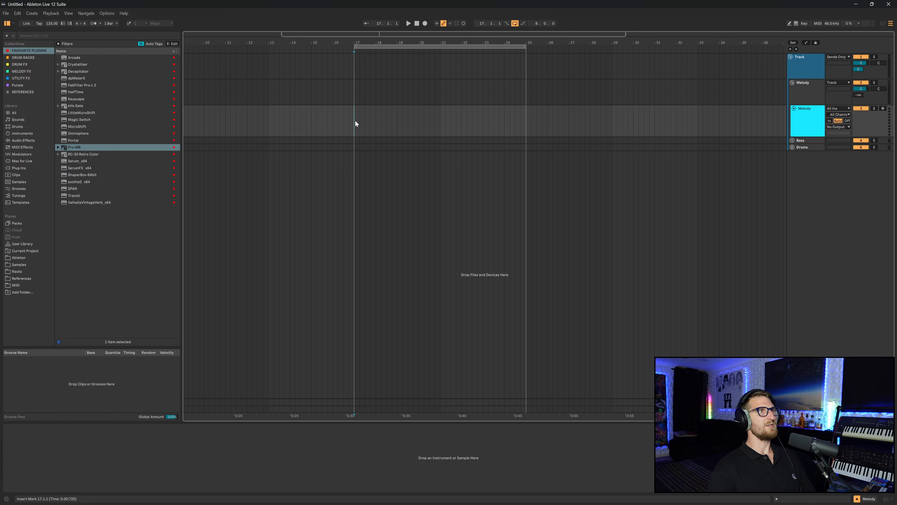
click(25, 50)
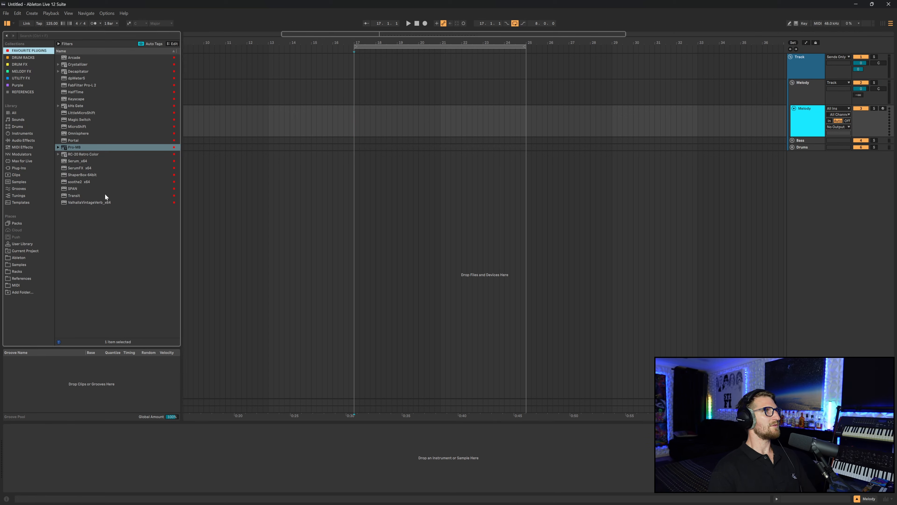
double_click(86, 162)
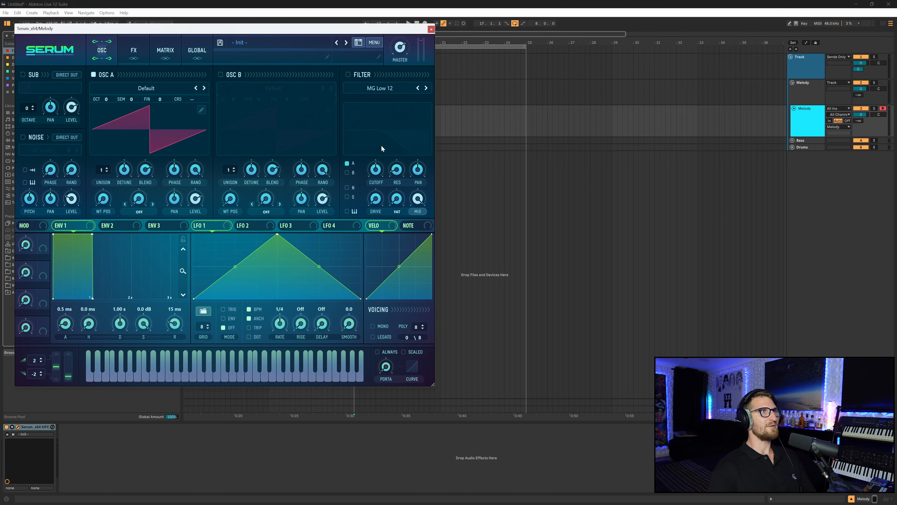
drag(307, 29, 535, 44)
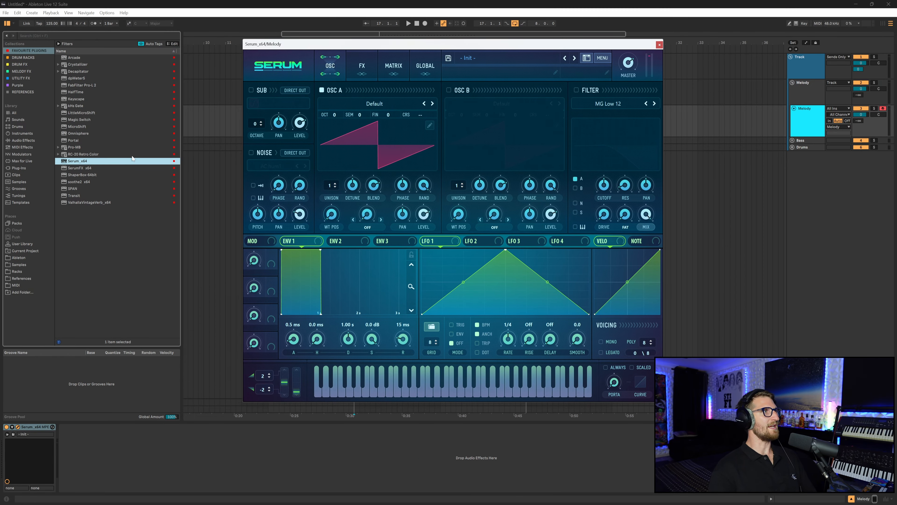
drag(369, 45, 411, 52)
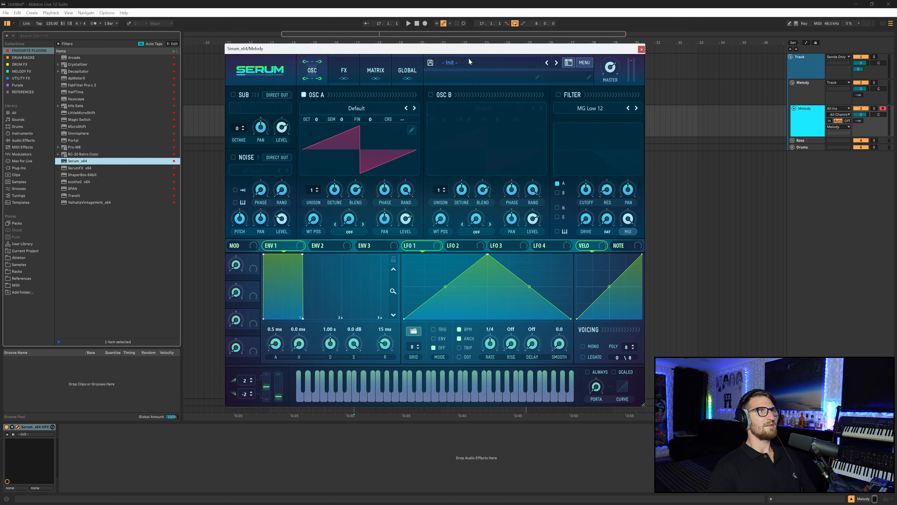
drag(485, 52, 491, 48)
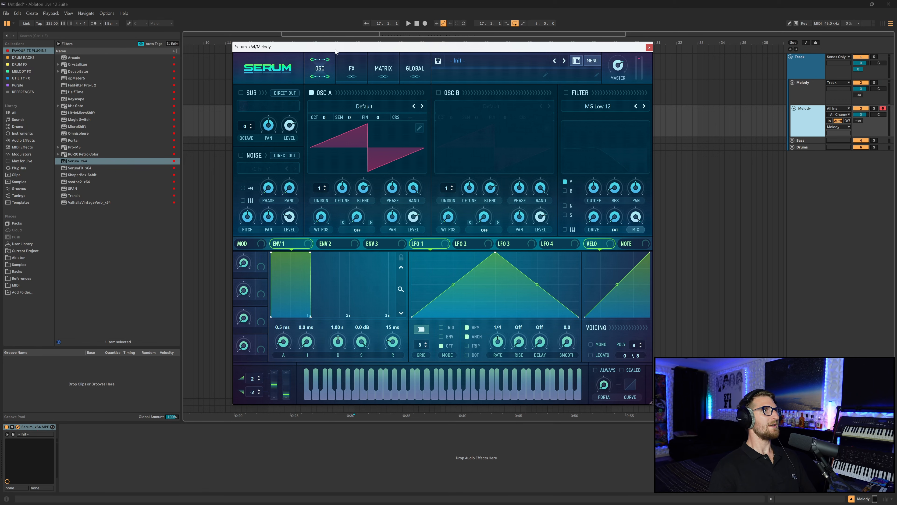
drag(360, 50, 362, 49)
click(651, 46)
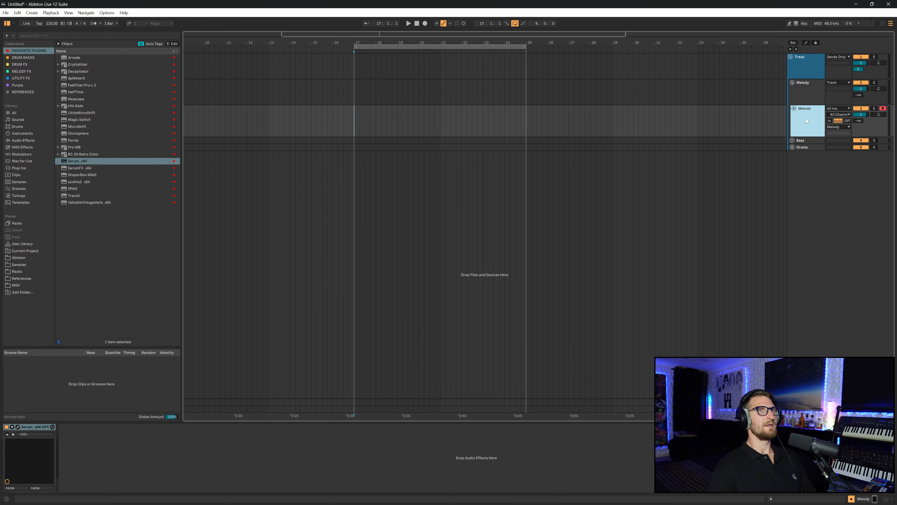
click(17, 427)
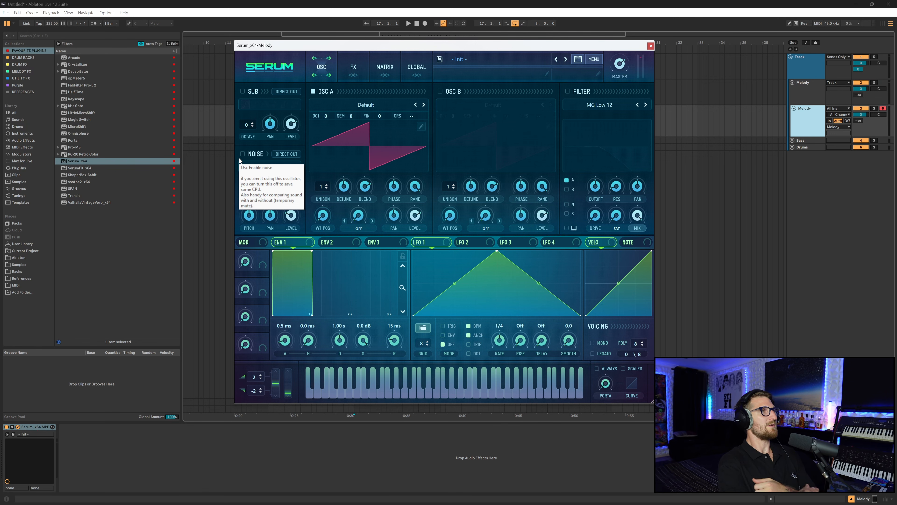
drag(441, 44, 442, 43)
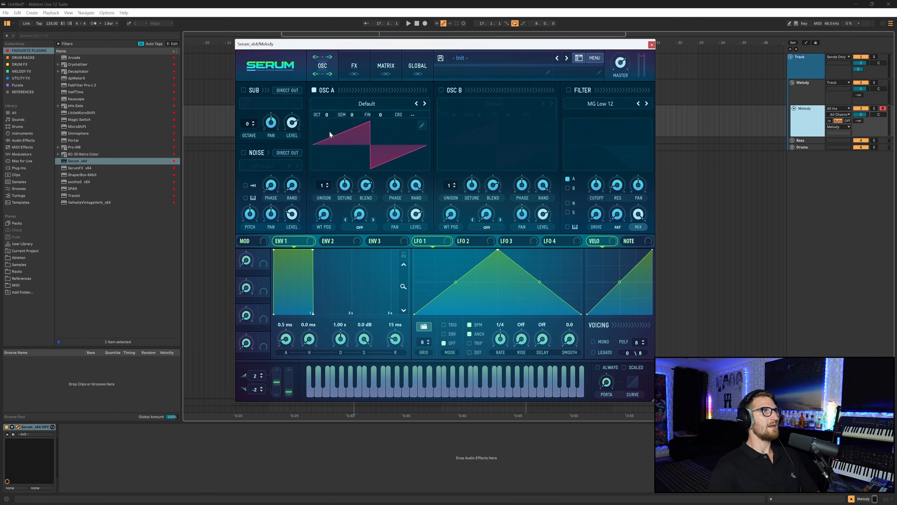
Turn off oscillator A and enable the noise oscillator in Serum.
click(314, 90)
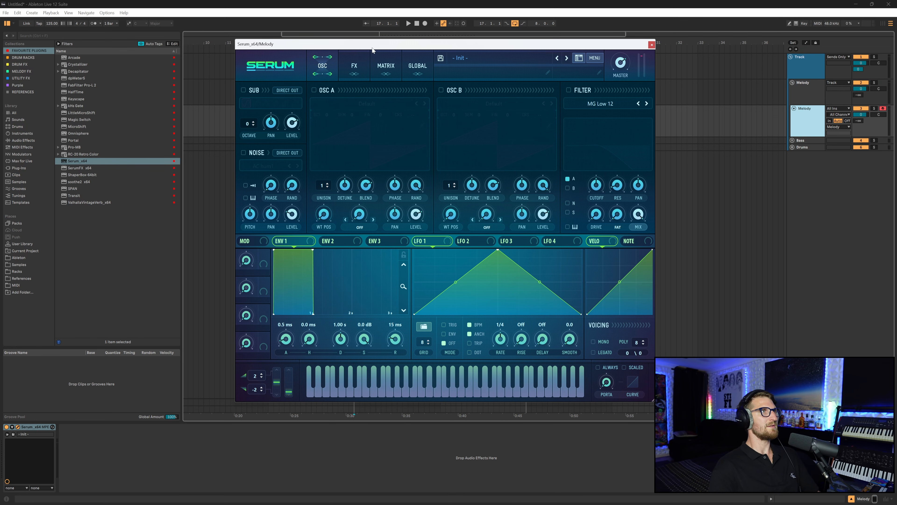
drag(372, 49, 382, 55)
click(253, 158)
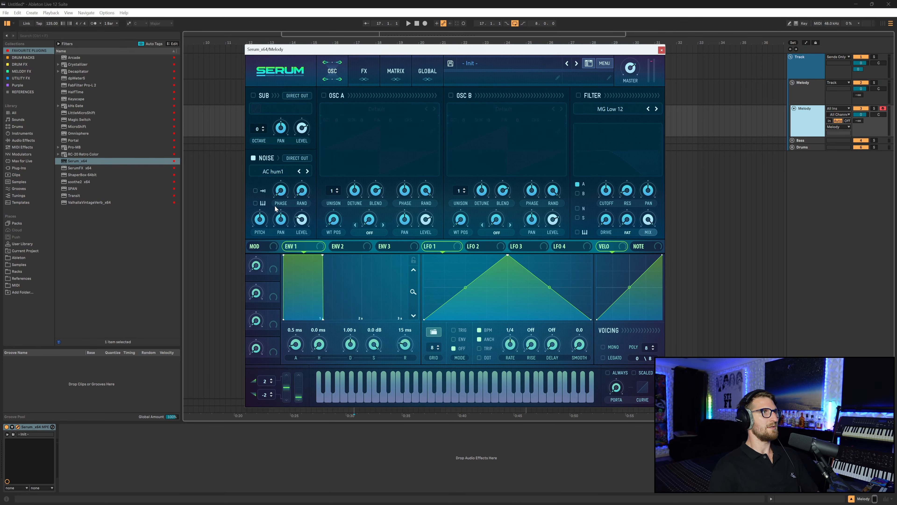
Audition the Splice synth melodic loops and load sample 21, X10 VSL 127 synth acacia Dm.wav, into Serum's noise oscillator.
click(24, 264)
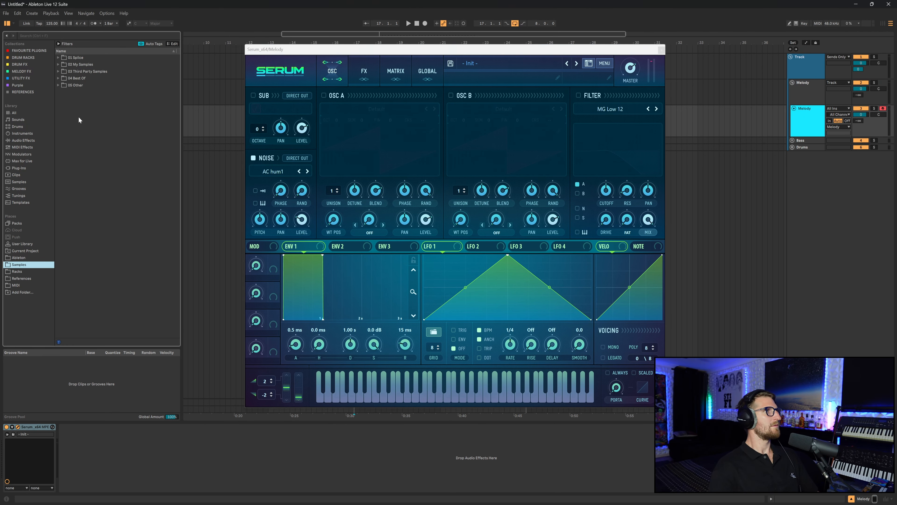
click(58, 57)
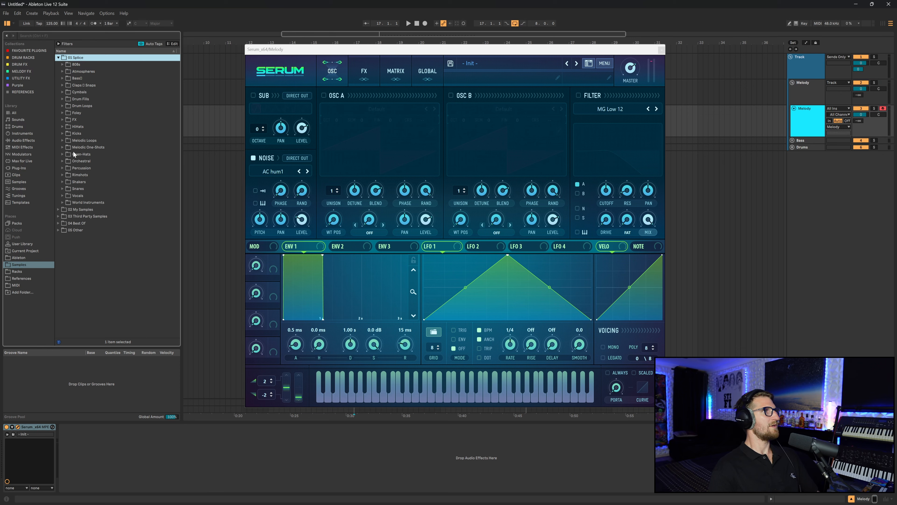
click(63, 141)
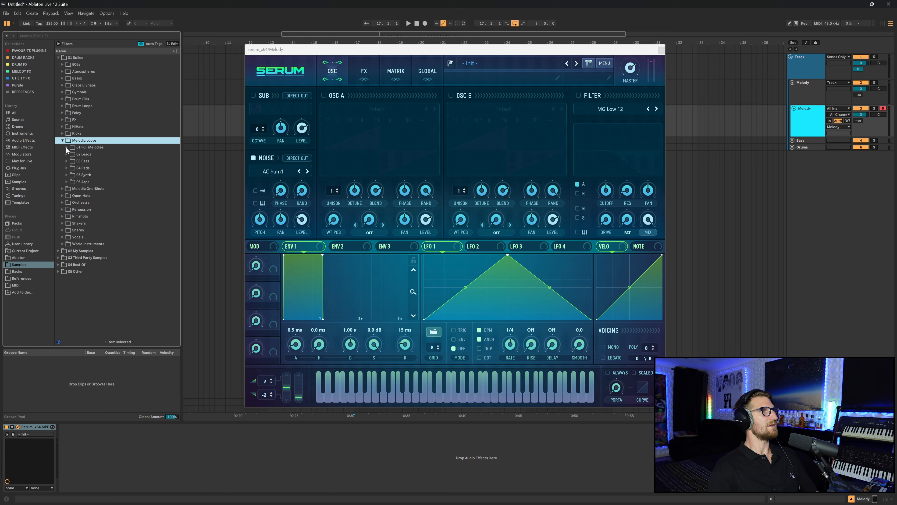
click(66, 175)
scroll(132, 208, down, 3)
click(117, 268)
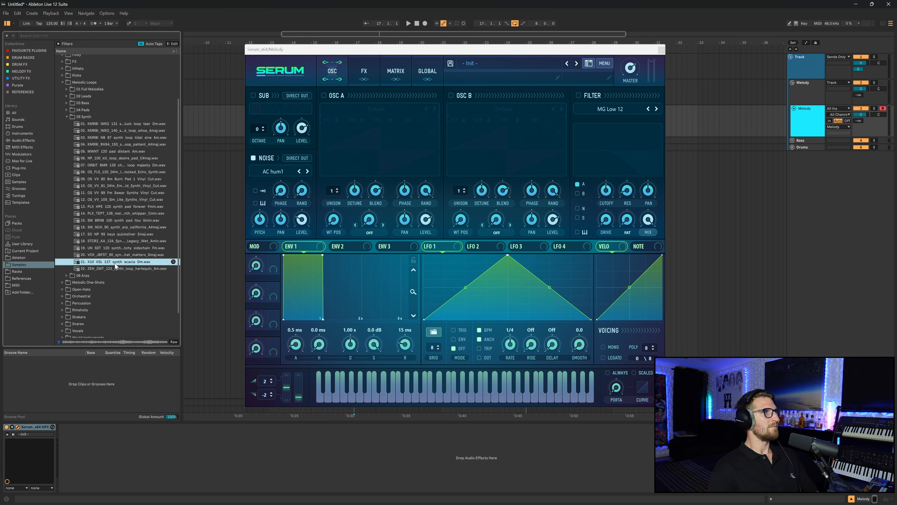
click(126, 262)
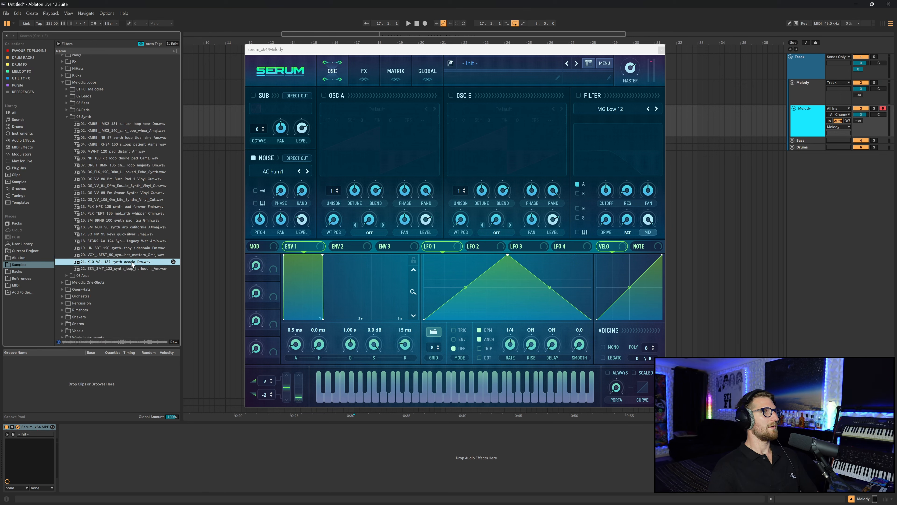
drag(134, 266, 277, 173)
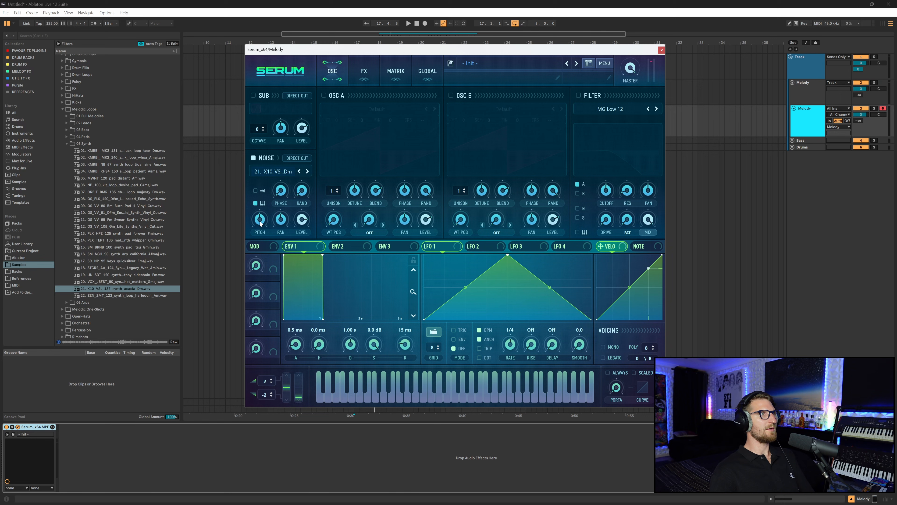
Enable keyboard pitch tracking for the noise oscillator and play the arrangement to audition the pitched sample.
drag(260, 222, 262, 220)
key(space)
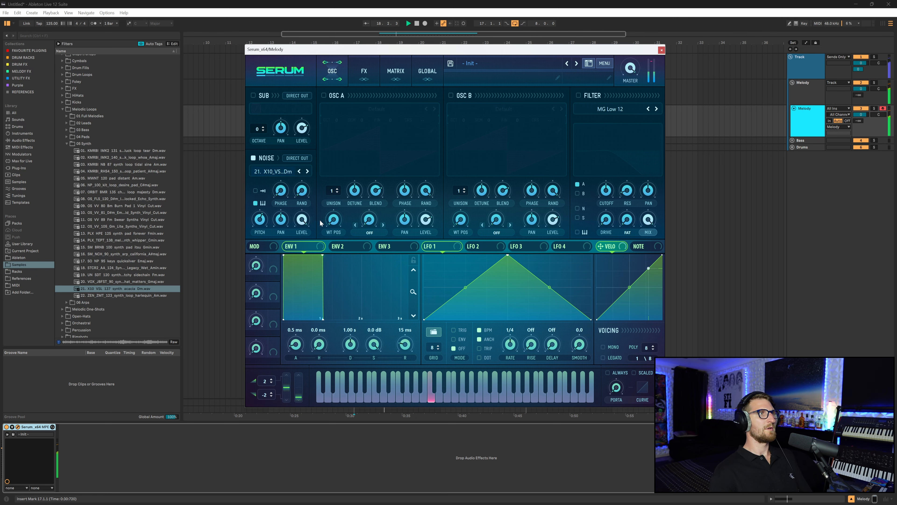
key(space)
Group Serum into an Instrument Rack and duplicate its chain.
click(36, 430)
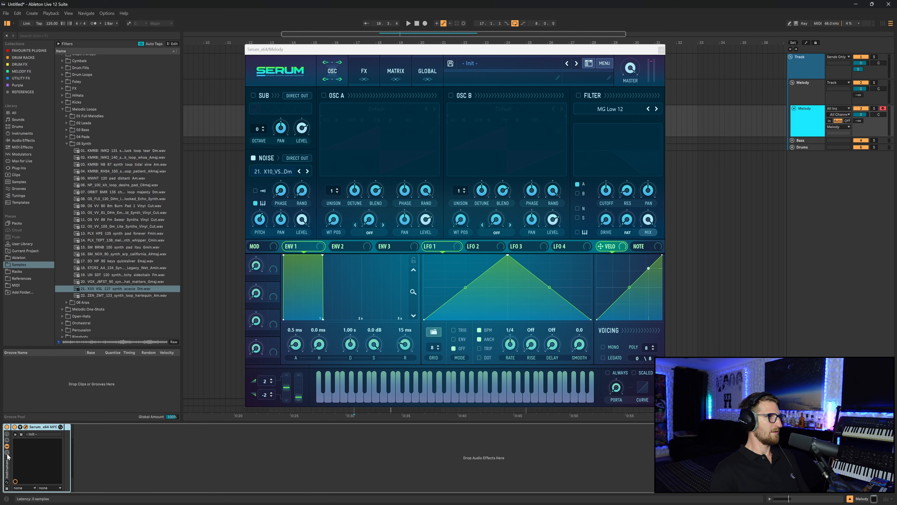
key(ctrl+g)
click(29, 444)
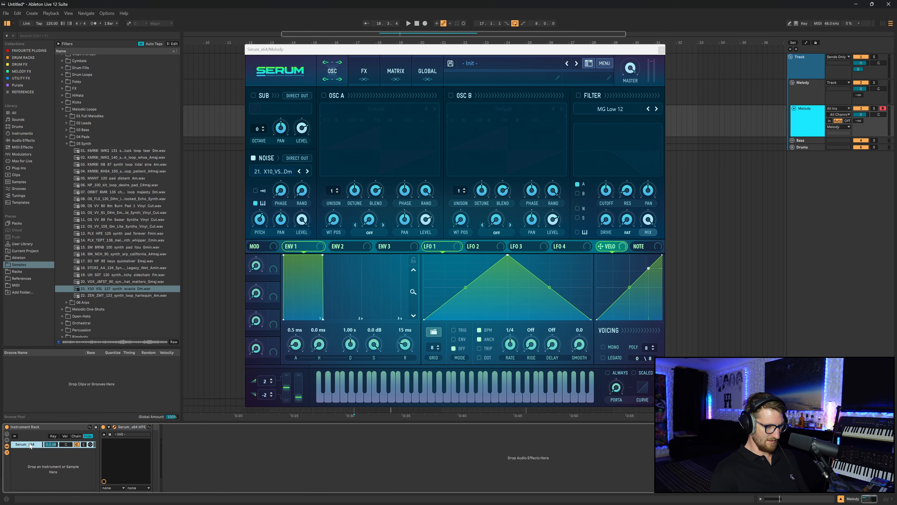
key(ctrl+d)
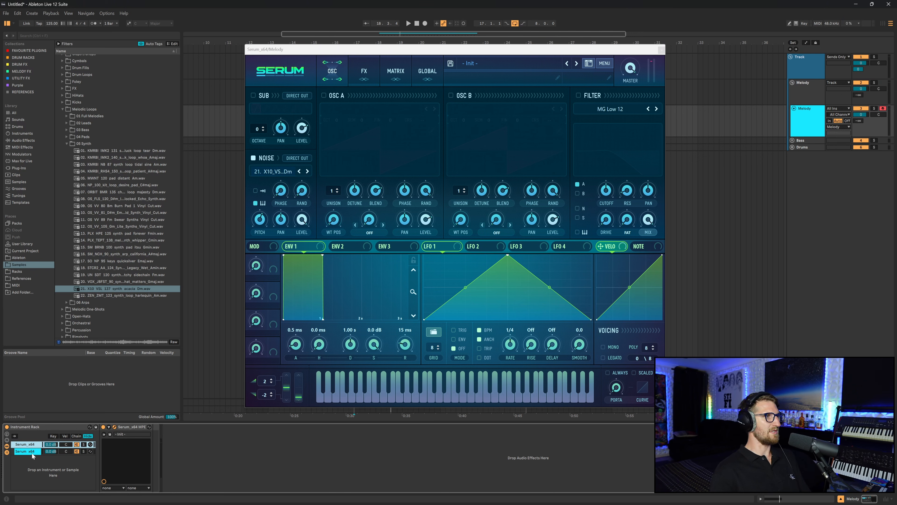
Audition other synth loops and load sample 07, the ORBIT majesty Dm loop, into the duplicated Serum's noise oscillator.
click(32, 452)
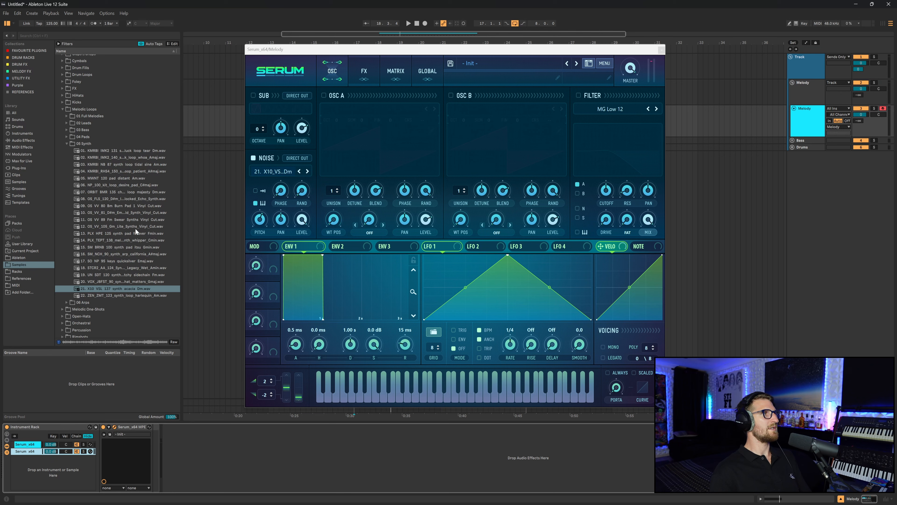
click(141, 151)
click(147, 192)
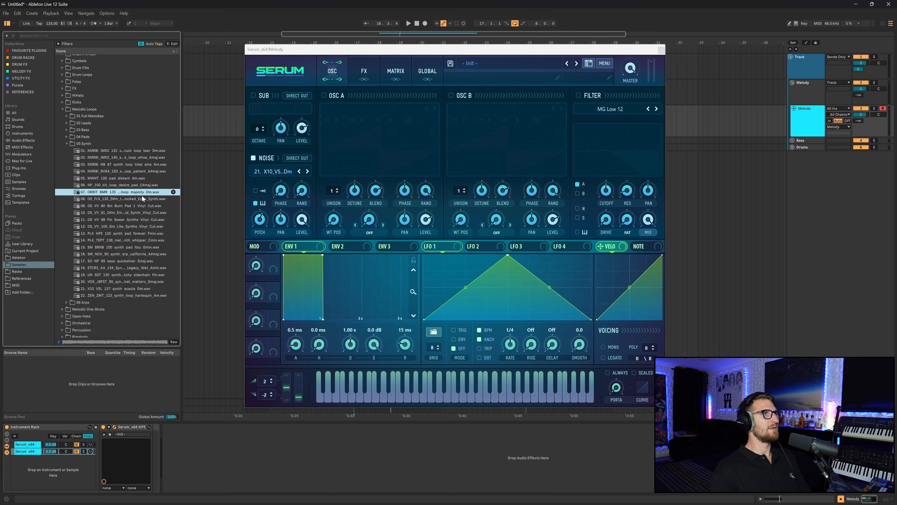
drag(135, 193, 277, 170)
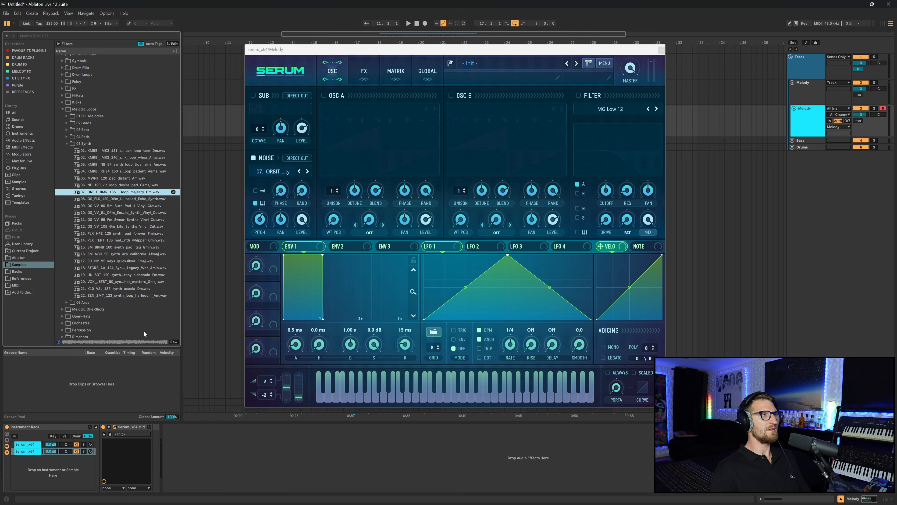
Show both chains' Serum windows and arrange them next to each other over the arrangement.
click(32, 444)
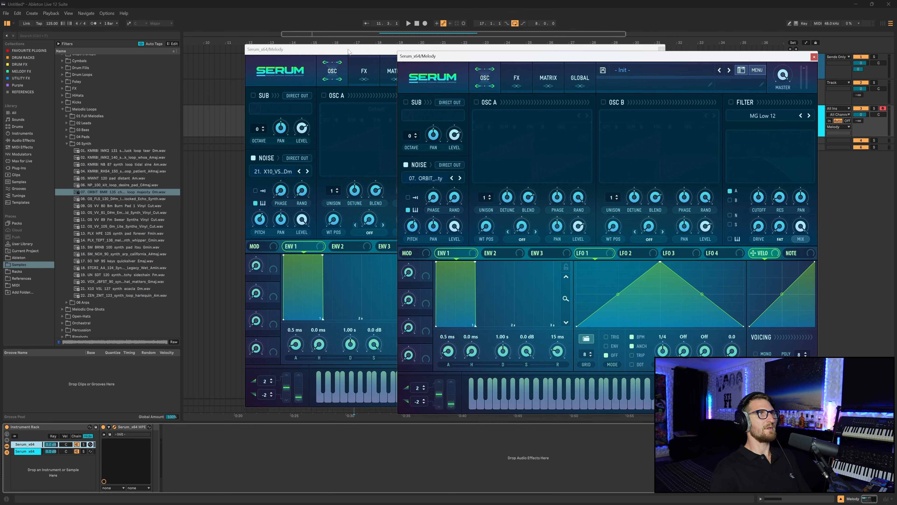
drag(362, 48, 229, 54)
drag(591, 60, 615, 52)
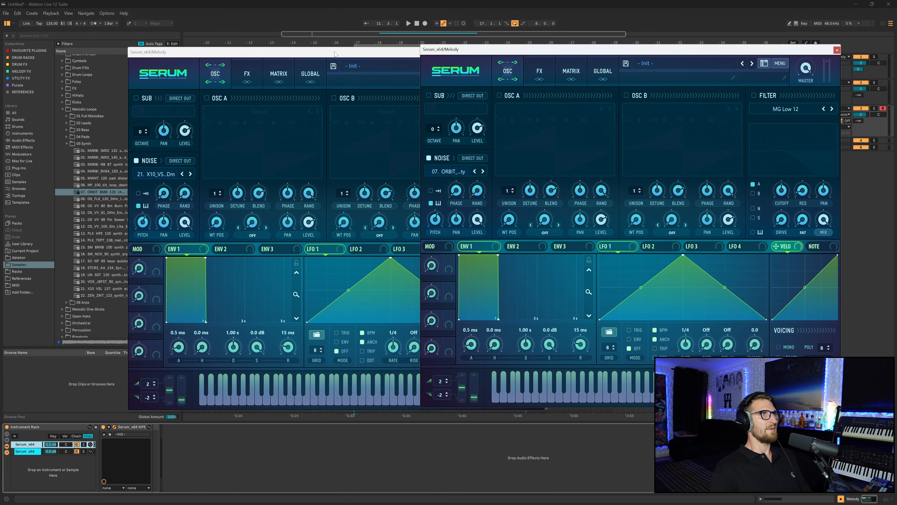
drag(335, 54, 343, 51)
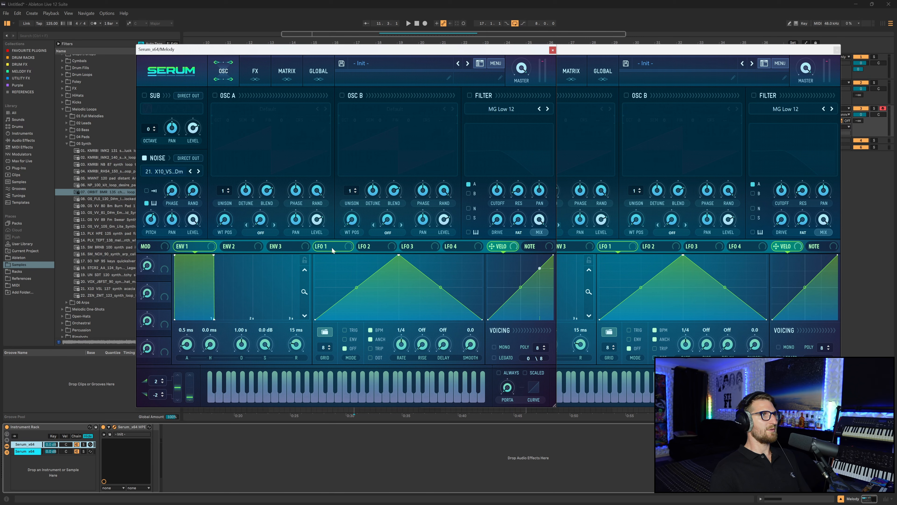
Set LFO 1 of the acacia Serum to Trig mode and shape it as full level for the first half and zero for the second.
click(343, 339)
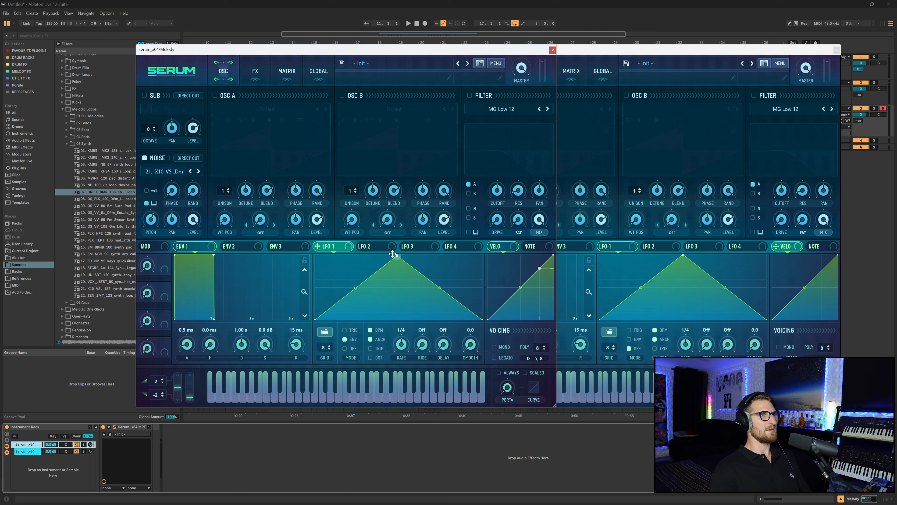
drag(398, 255, 315, 255)
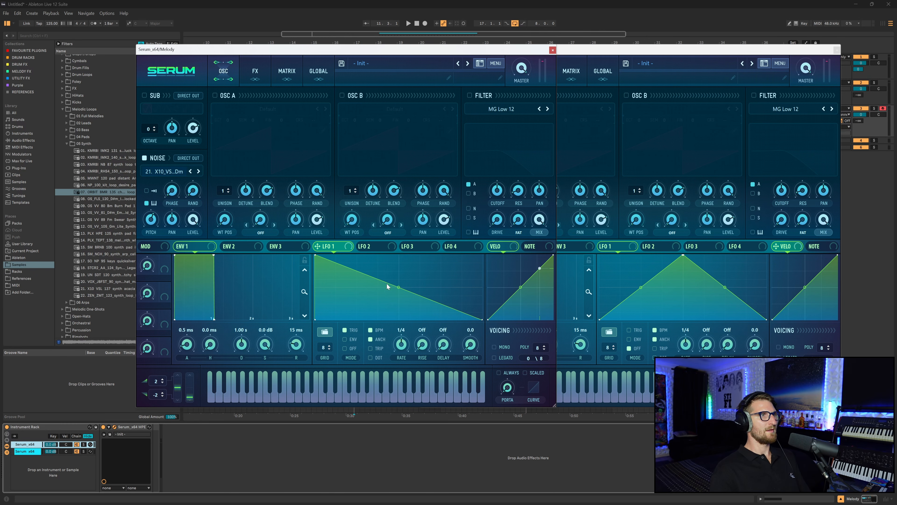
mouse_move(421, 301)
mouse_down()
mouse_move(415, 321)
mouse_move(430, 306)
mouse_move(399, 246)
mouse_up()
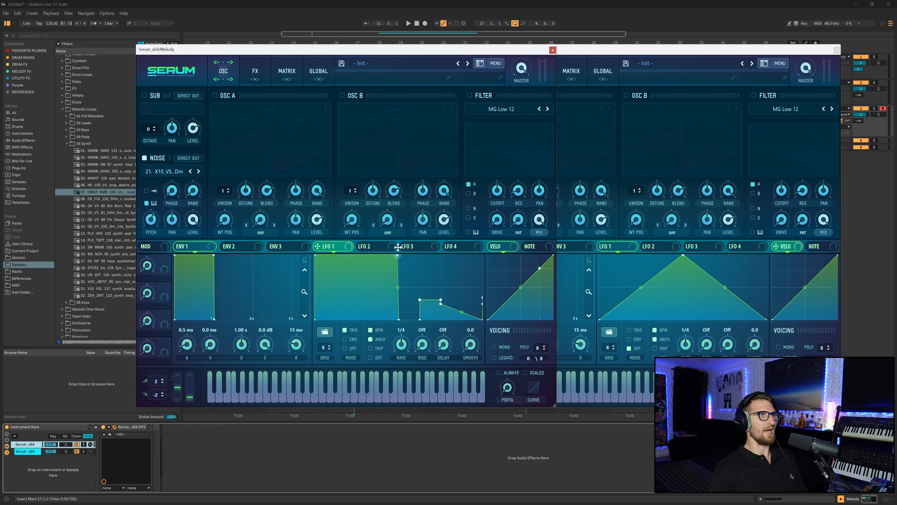
drag(429, 315, 481, 334)
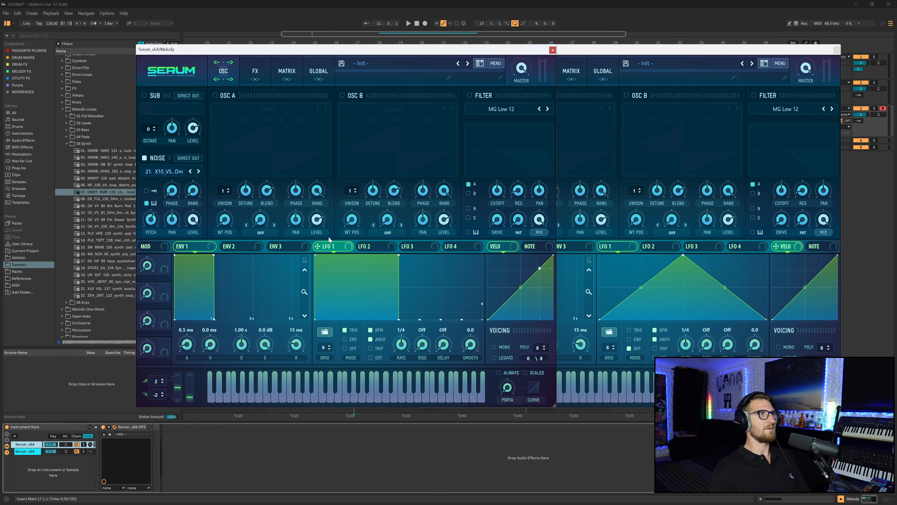
Assign LFO 1 to the noise level of the acacia Serum, then solo its chain and play the arrangement.
drag(317, 247, 185, 180)
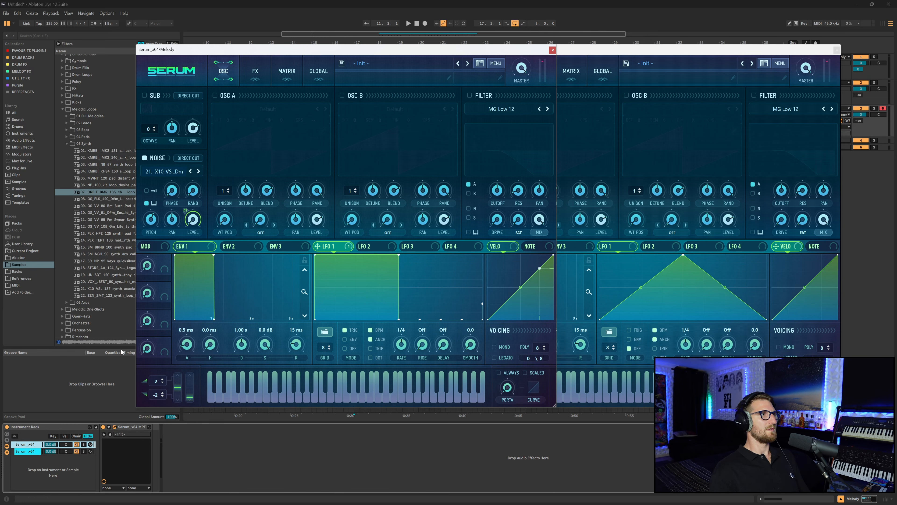
click(81, 445)
key(space)
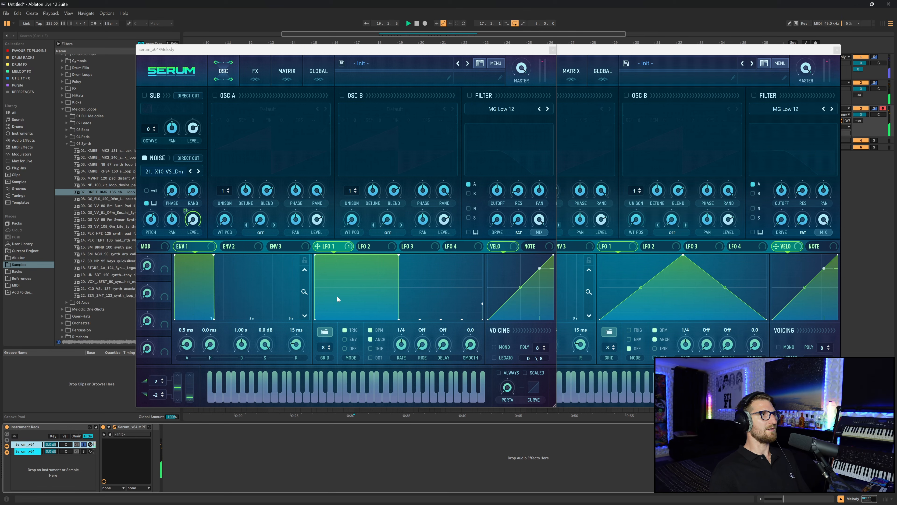
Solo the second chain and shape its Serum's LFO 1 as zero for the first half and full level for the second, in Trig mode.
click(84, 451)
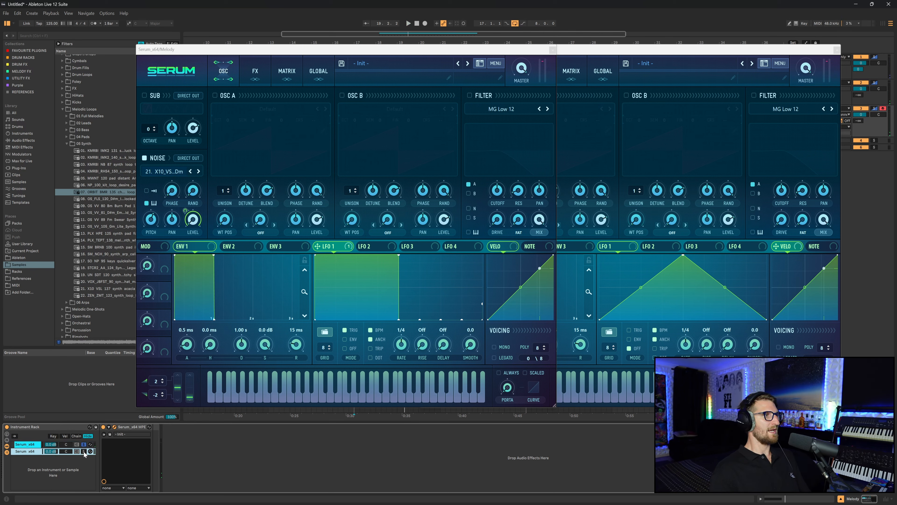
click(631, 52)
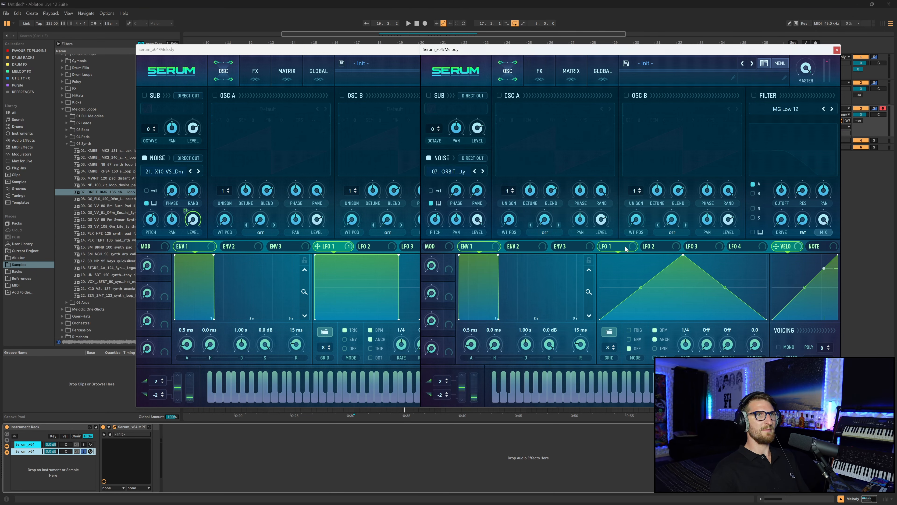
double_click(698, 265)
drag(698, 265, 810, 214)
double_click(636, 293)
drag(636, 293, 682, 320)
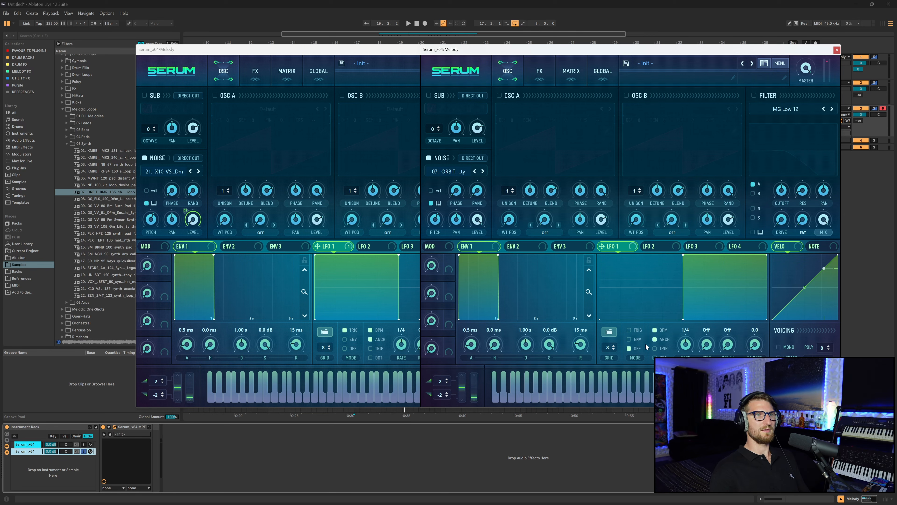
right_click(630, 345)
click(651, 360)
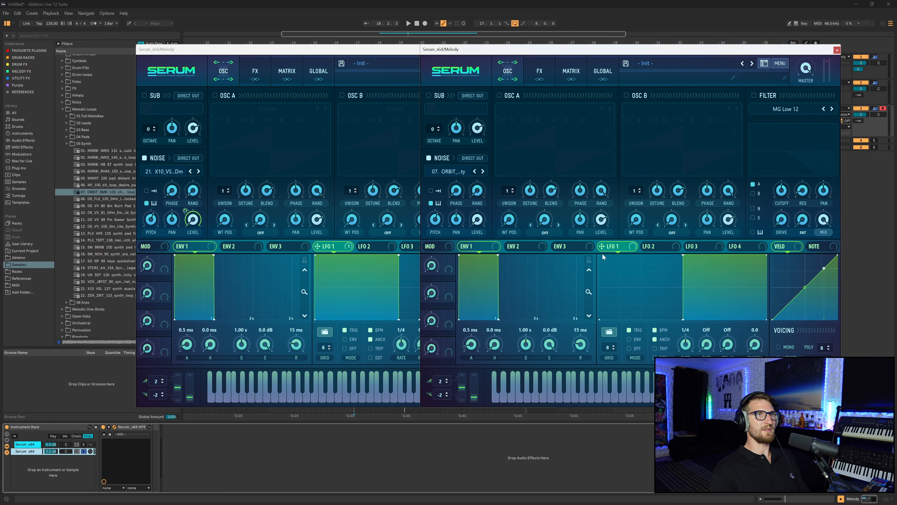
Assign LFO 1 to the noise level of the ORBIT Serum, play its soloed chain and turn the solo off.
drag(474, 224, 475, 223)
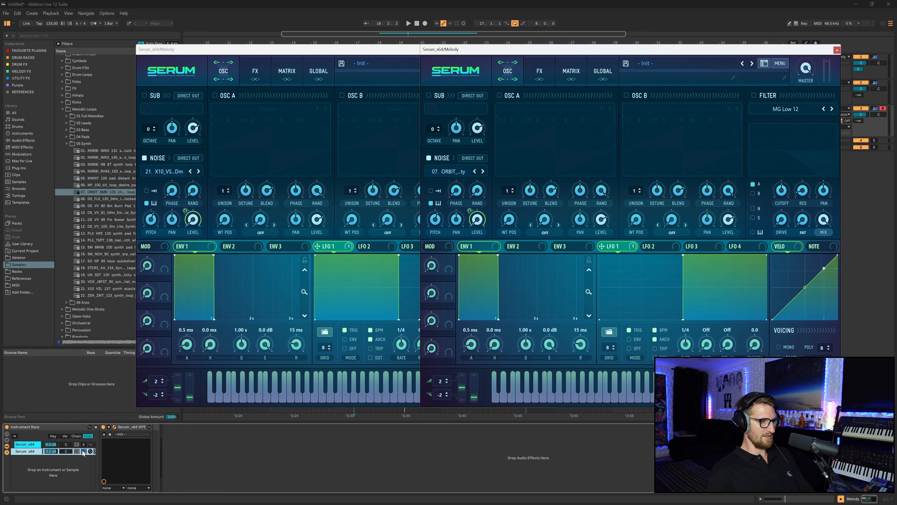
key(space)
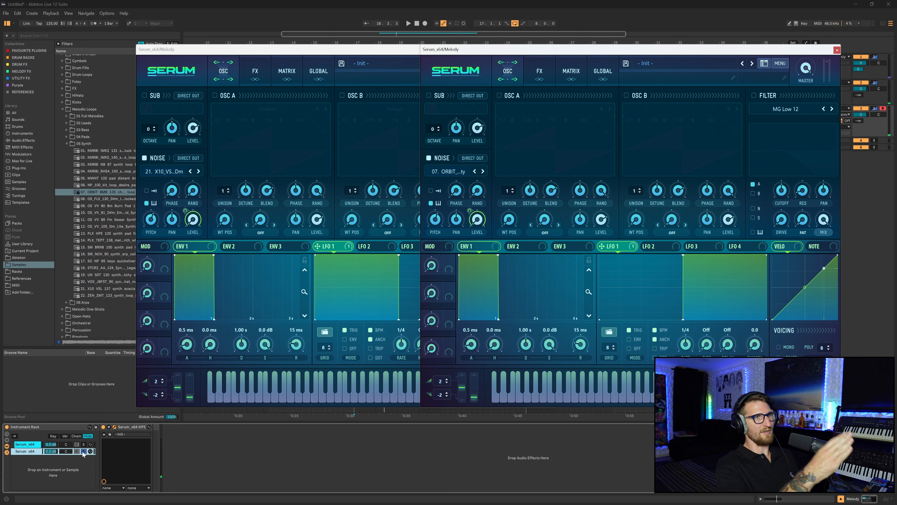
click(82, 451)
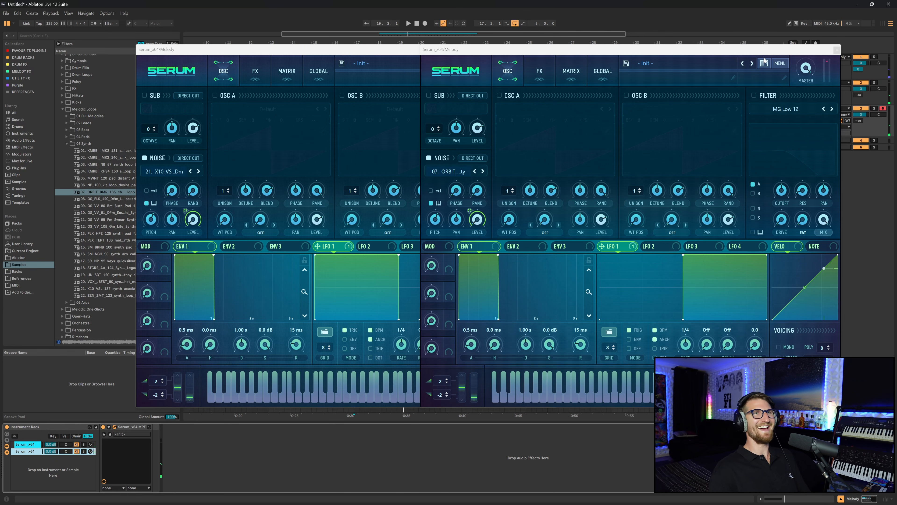
Close both Serum windows, extend the C3 note across the Melody clip with Legato and play the arrangement.
click(836, 50)
click(554, 49)
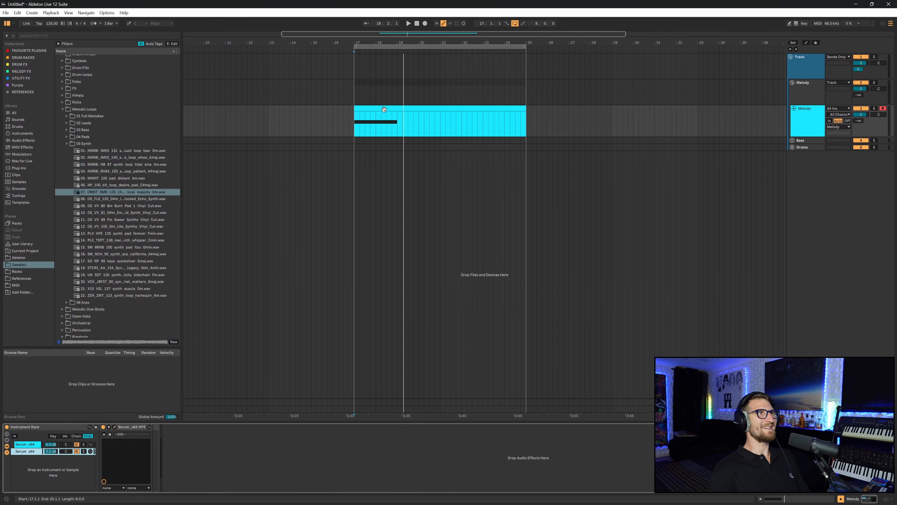
double_click(384, 109)
click(291, 308)
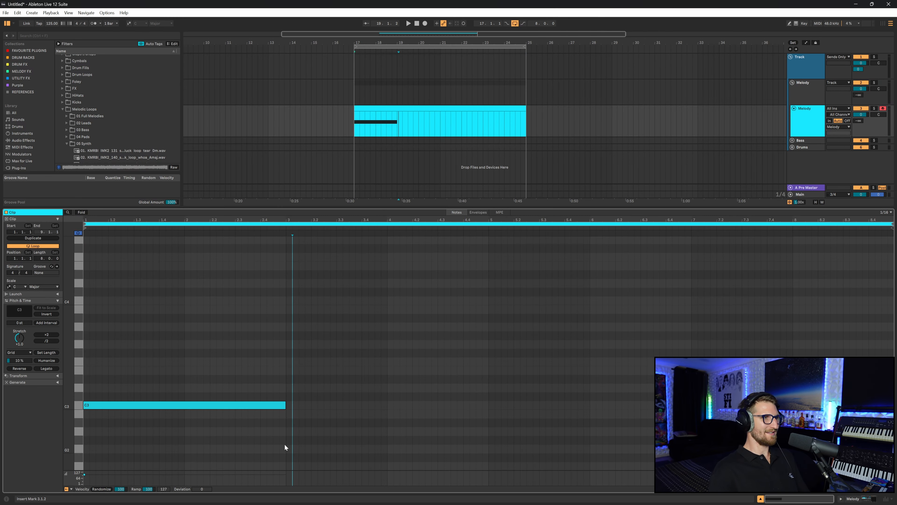
click(280, 406)
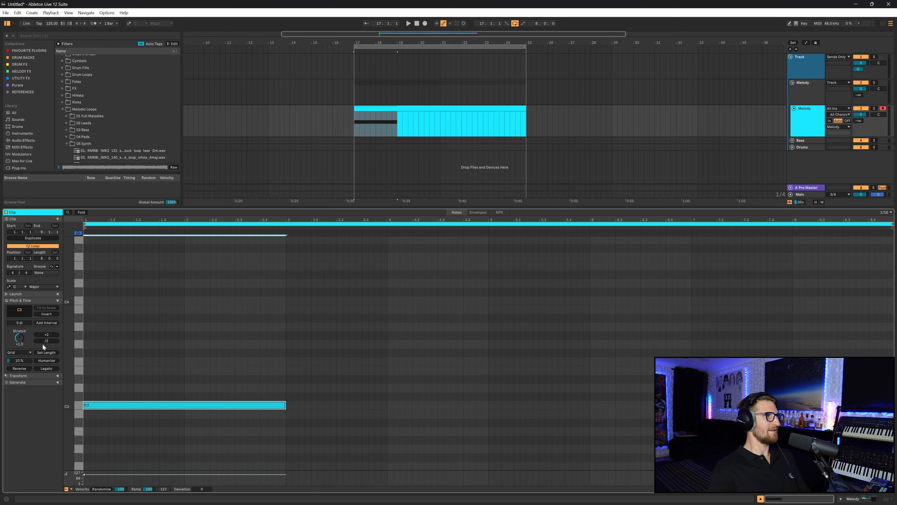
click(48, 368)
click(878, 495)
key(space)
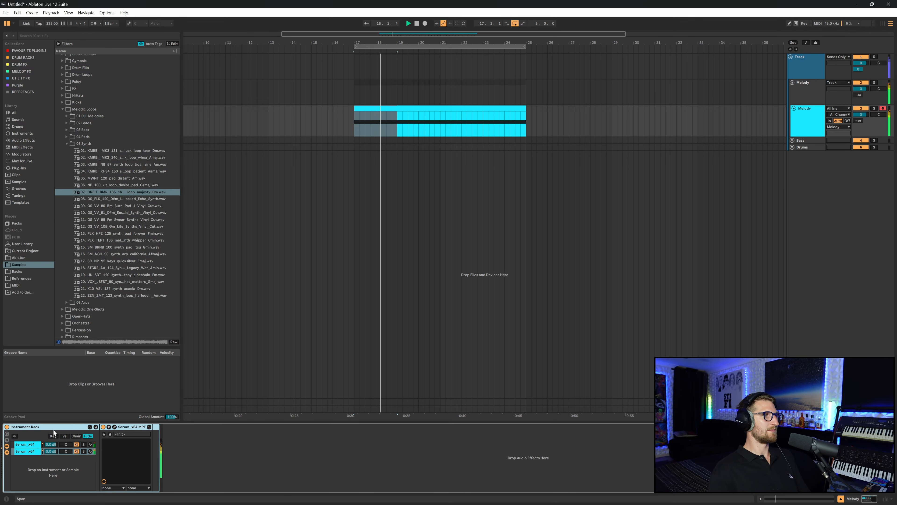
Audition the synth samples from 1 to 6 in the Melodic One-Shots folder.
click(35, 444)
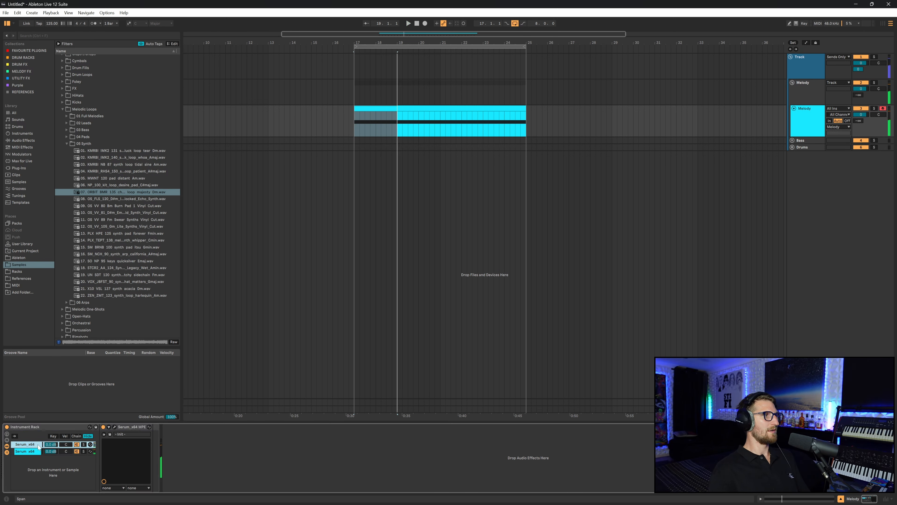
click(33, 454)
click(114, 427)
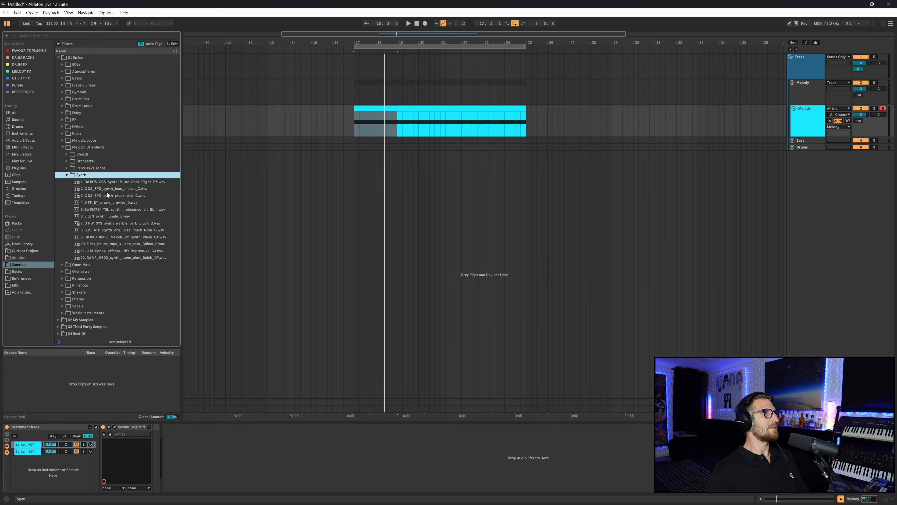
key(Down)
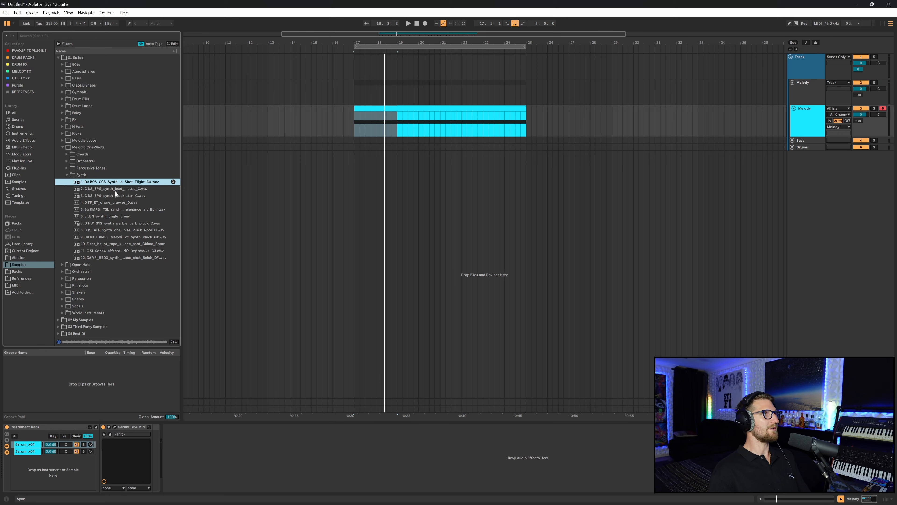
click(115, 189)
click(124, 196)
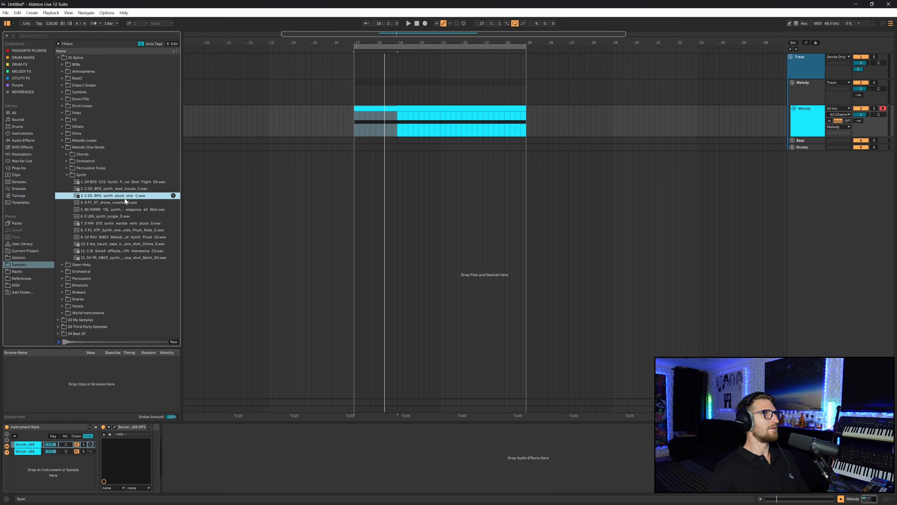
click(123, 202)
click(123, 209)
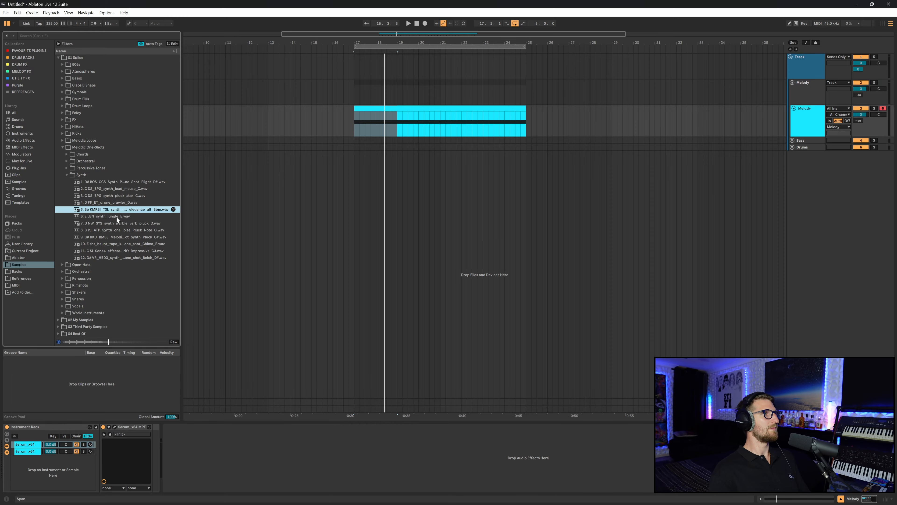
click(116, 216)
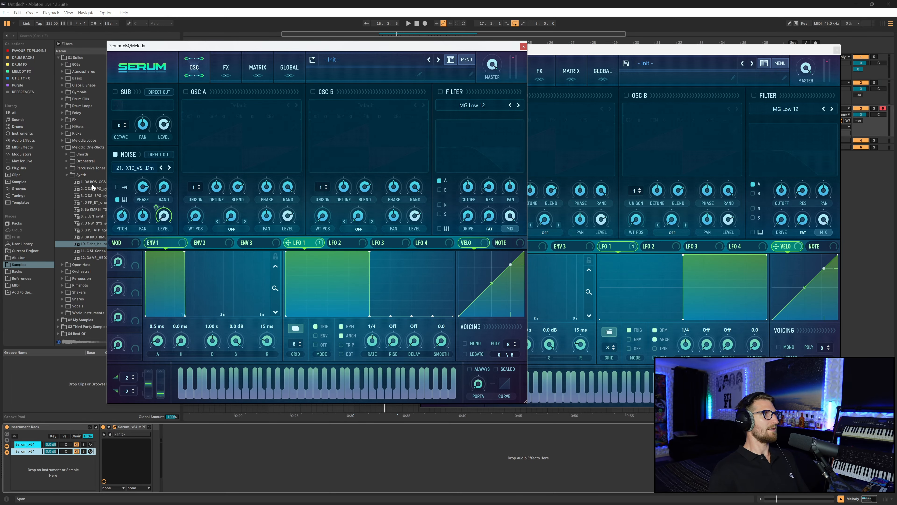
Move the Serum windows clear of the browser, load one-shot 1, Flight D#, into the acacia Serum's noise oscillator and set the noise pitch to 11 st.
click(96, 182)
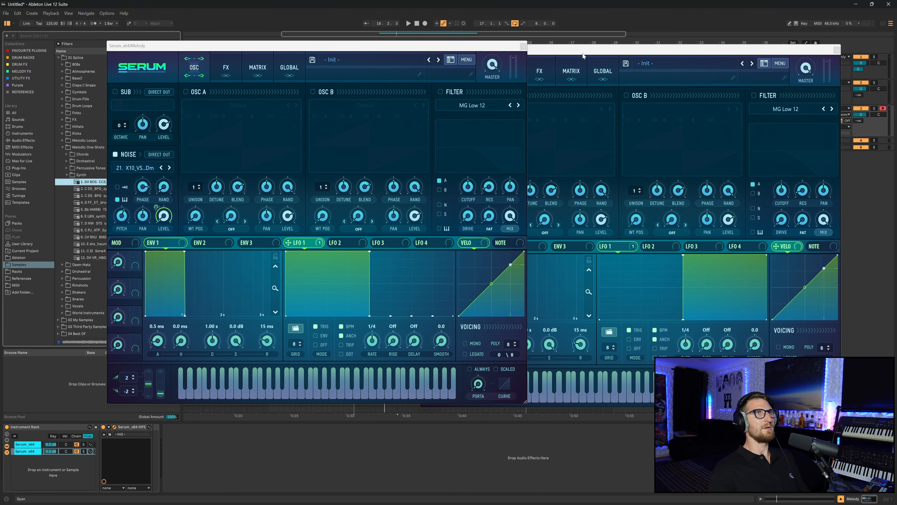
drag(585, 50, 636, 40)
drag(407, 46, 476, 36)
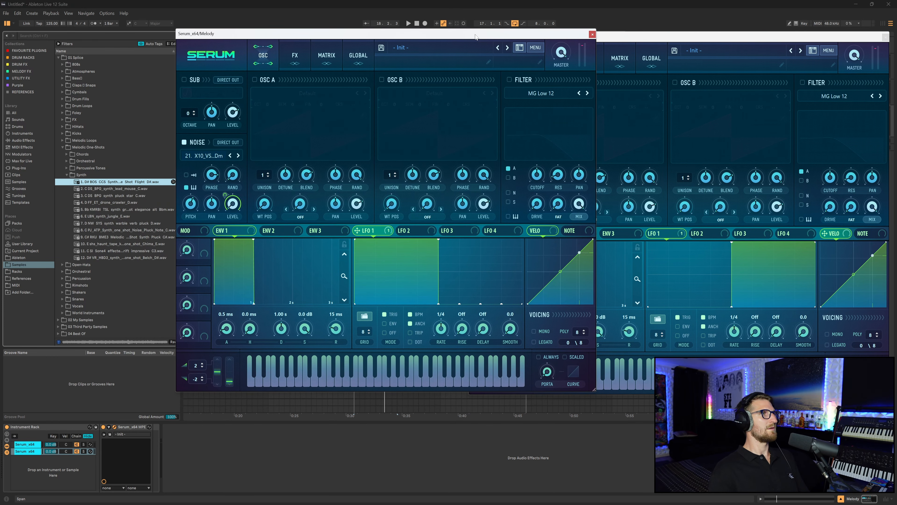
click(132, 183)
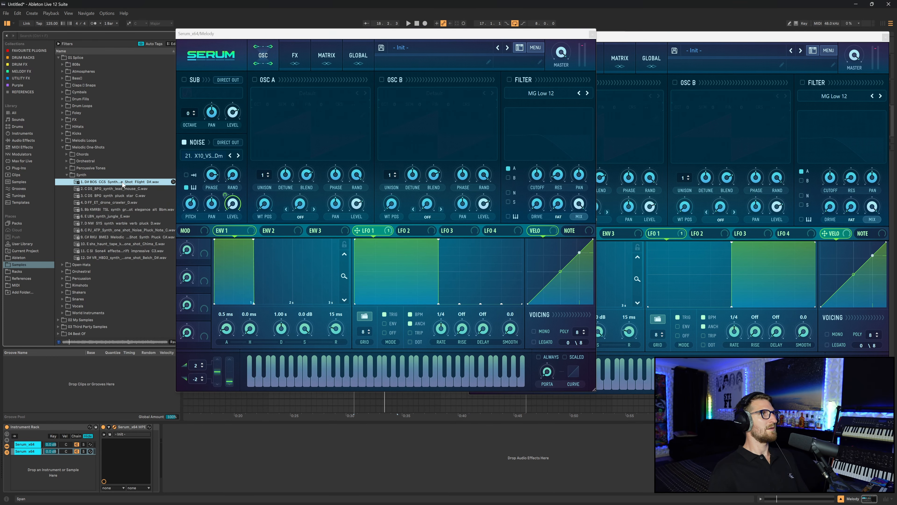
drag(123, 184, 211, 153)
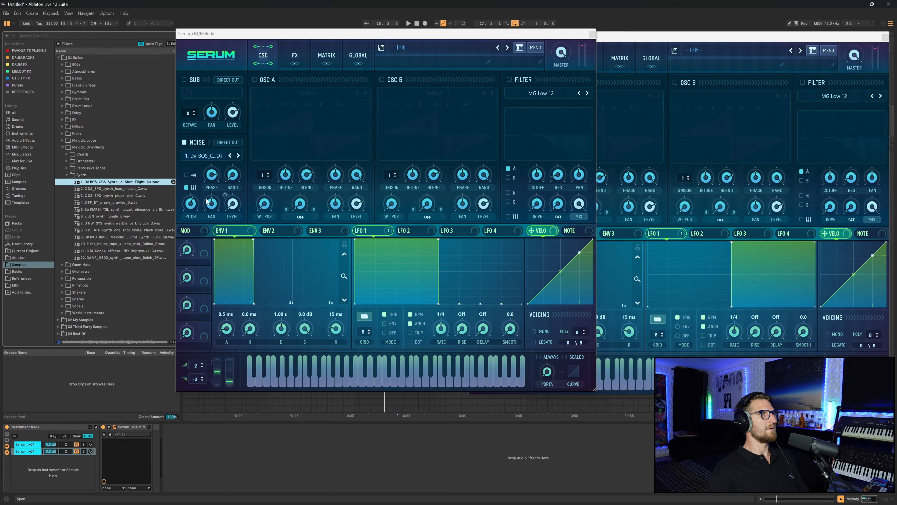
click(194, 206)
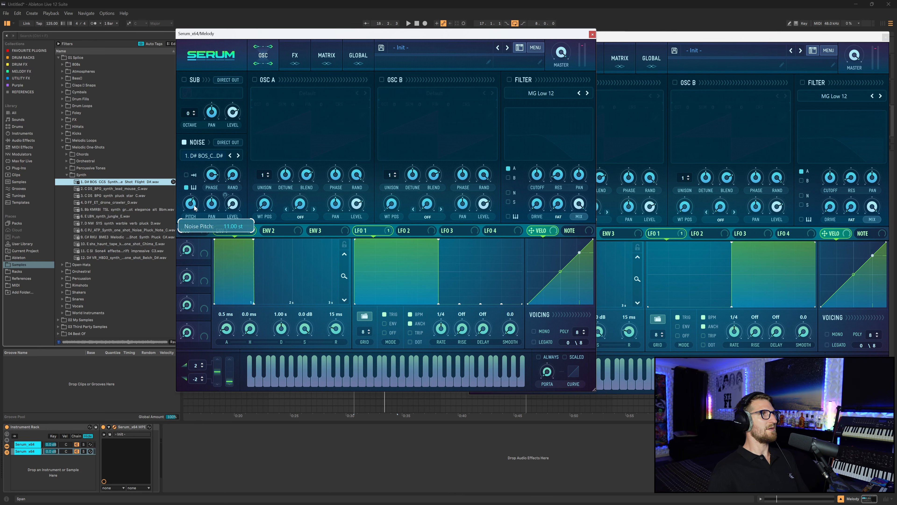
Audition more synth one-shots and load sample 5, the KMRBI elegance one in Bb, into the second Serum's noise oscillator.
click(624, 37)
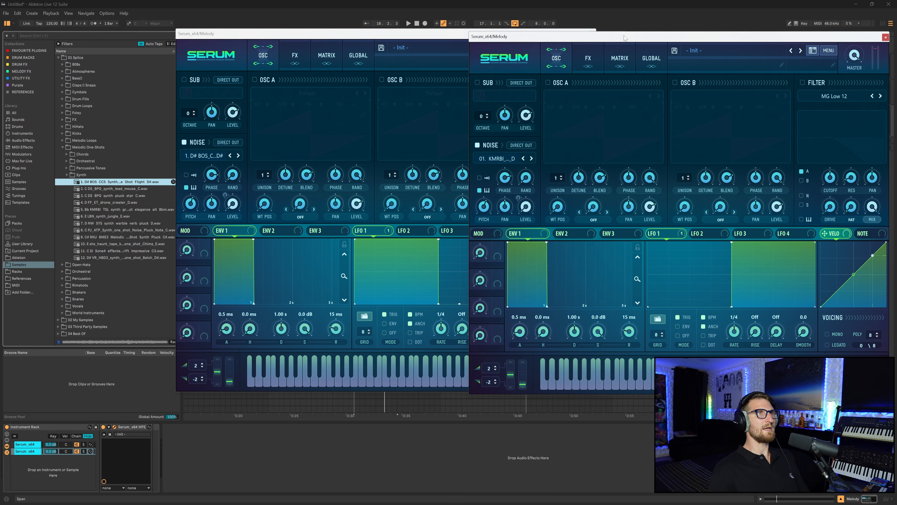
click(124, 244)
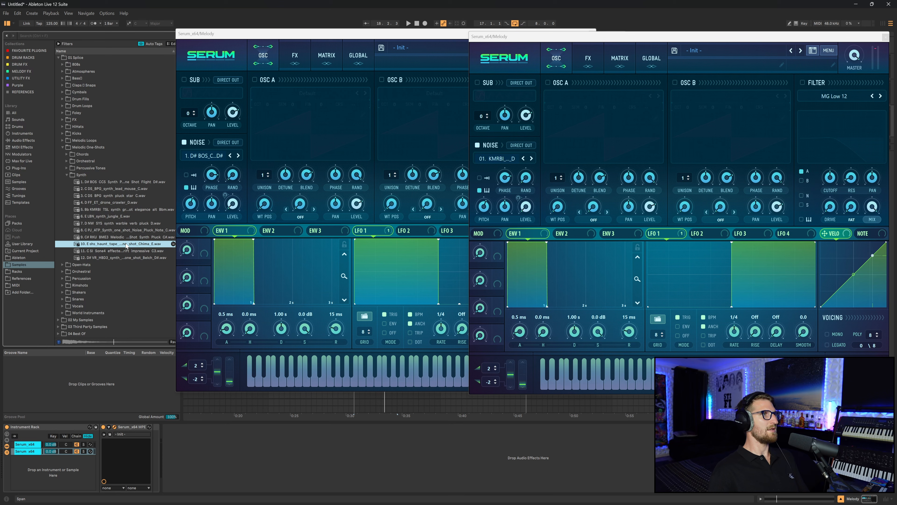
click(127, 203)
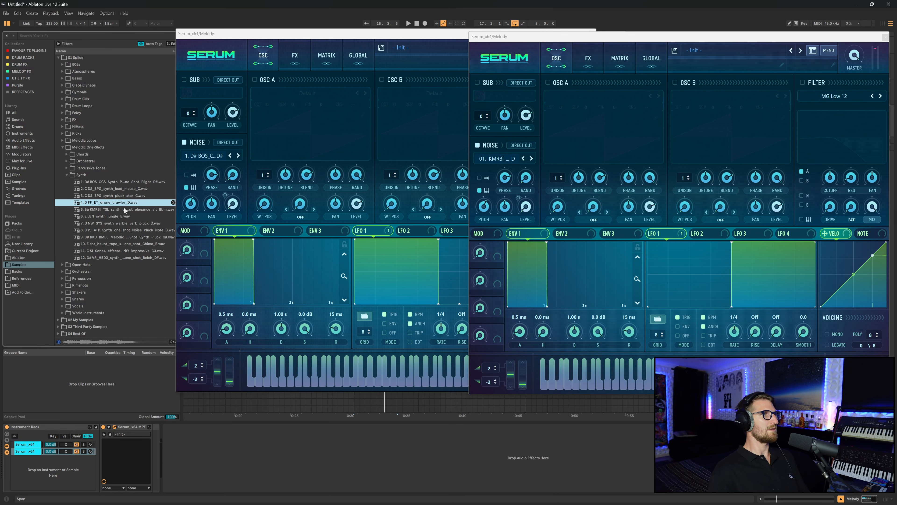
click(123, 208)
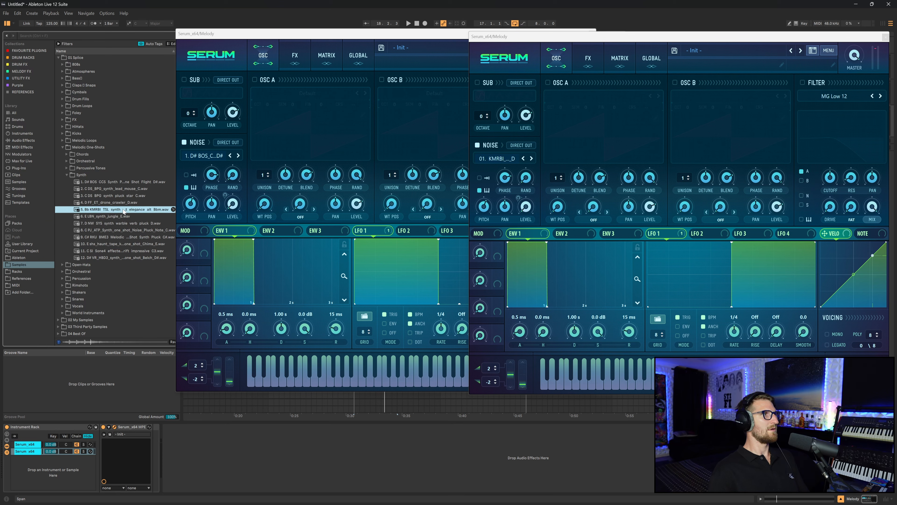
drag(124, 212, 497, 164)
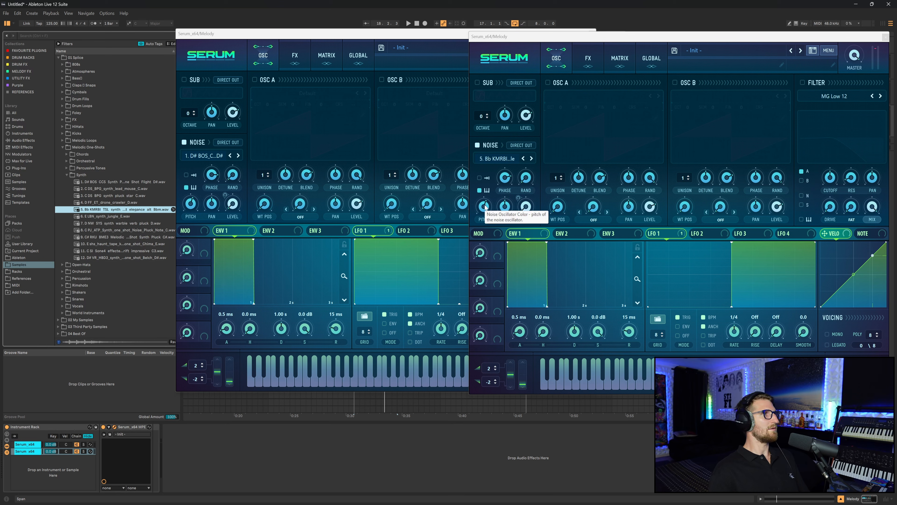
mouse_move(486, 210)
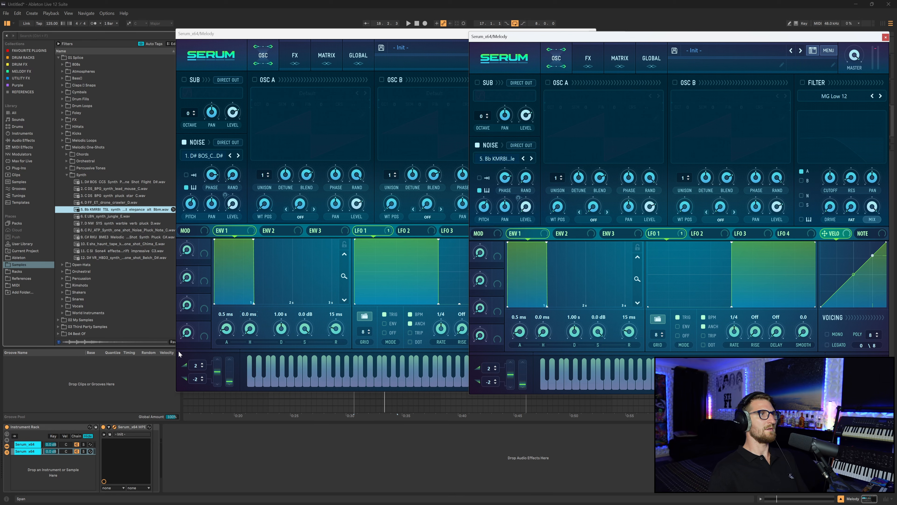
Play the arrangement and reposition the two Serum windows, bringing the Flight D# Serum to the front.
key(space)
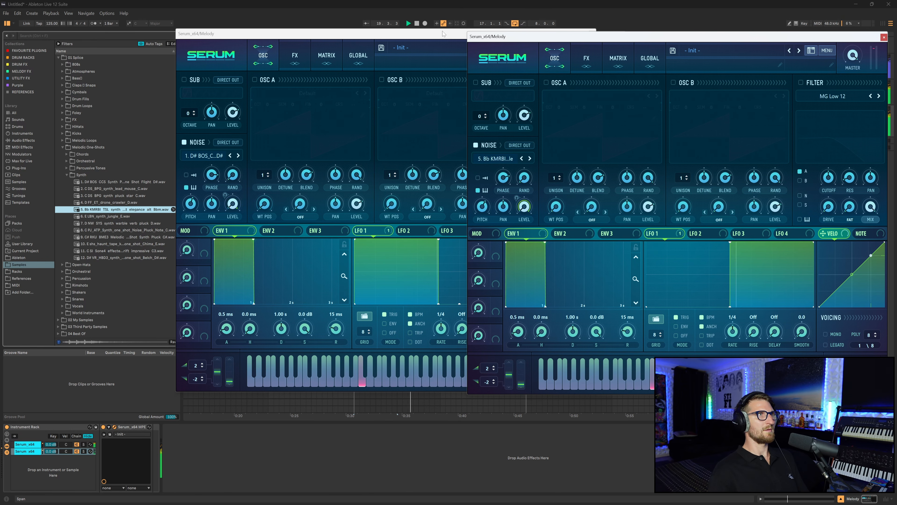
drag(444, 34, 405, 35)
drag(648, 40, 646, 38)
click(396, 37)
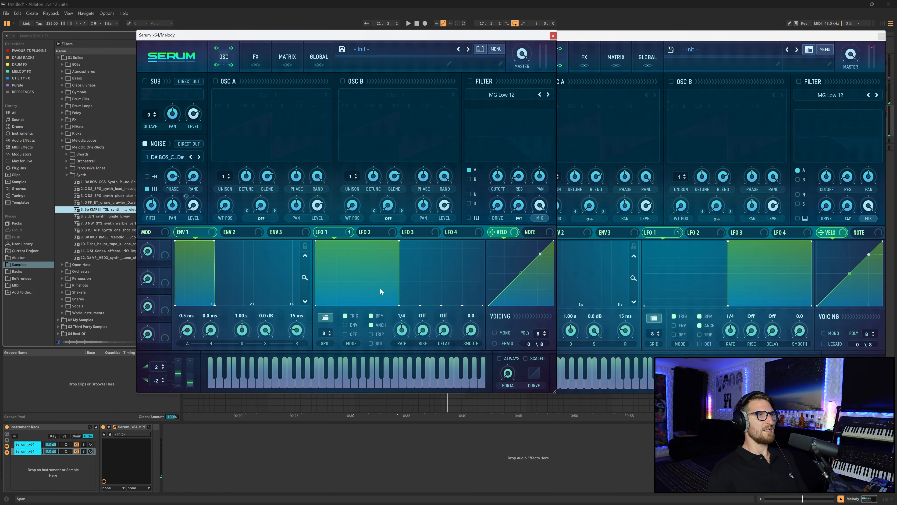
Curve the LFO 1 edges into a long fade-out after the midpoint in the first Serum and a short fade-in before it in the second.
double_click(399, 304)
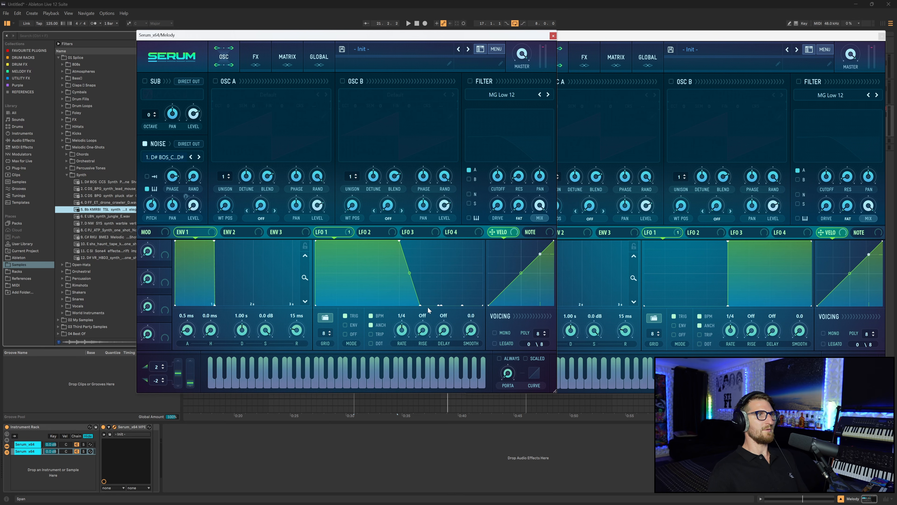
drag(419, 272, 415, 276)
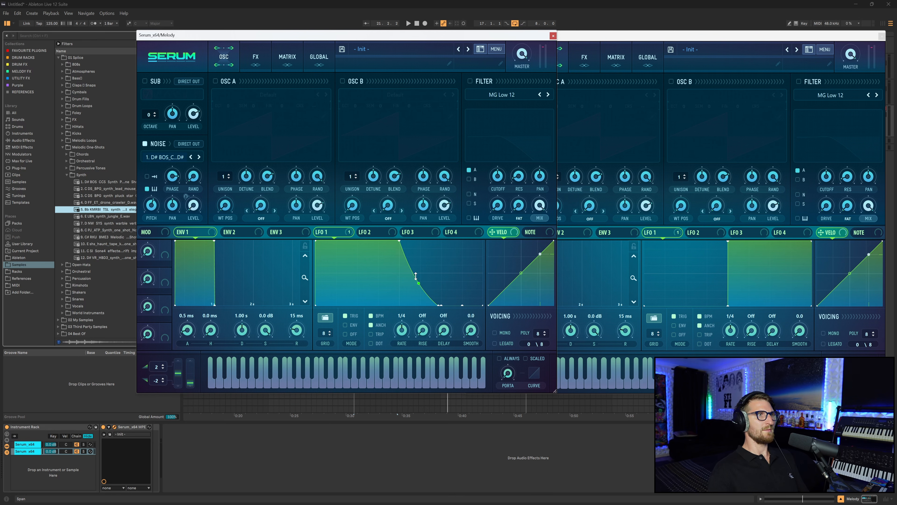
double_click(705, 304)
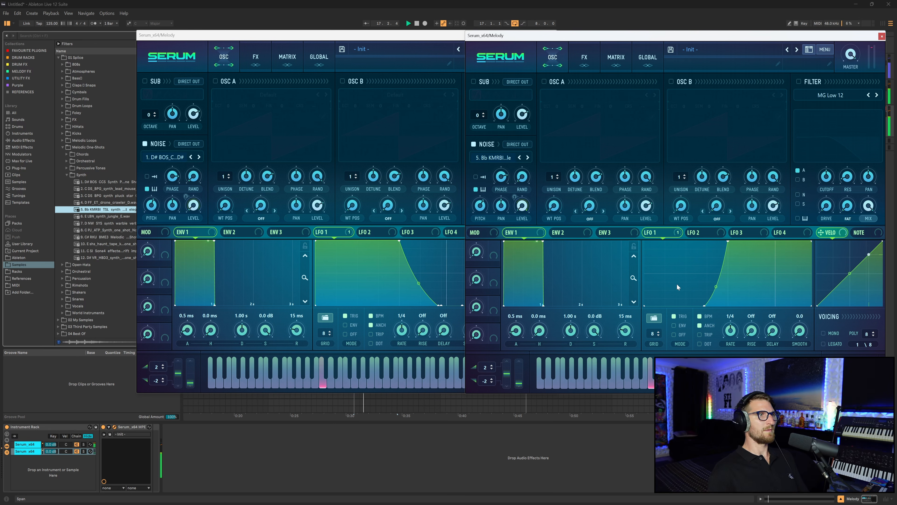
click(421, 41)
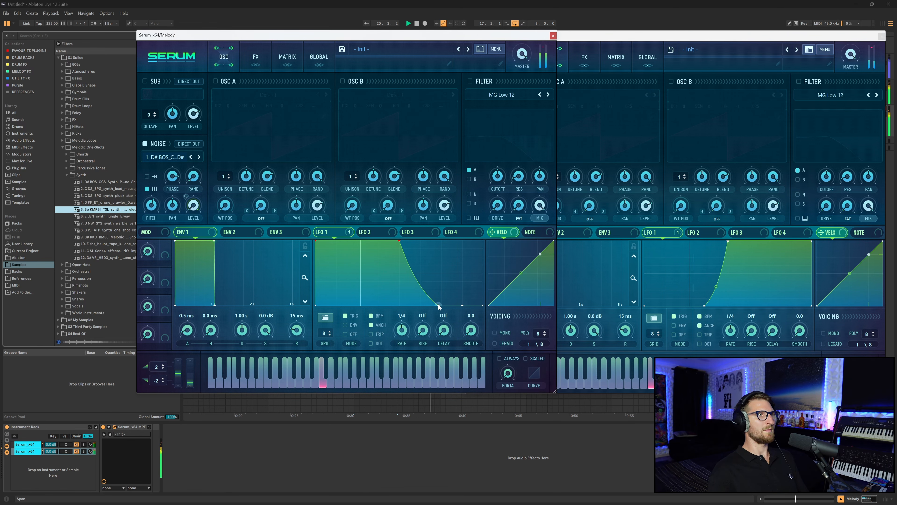
drag(440, 306, 472, 317)
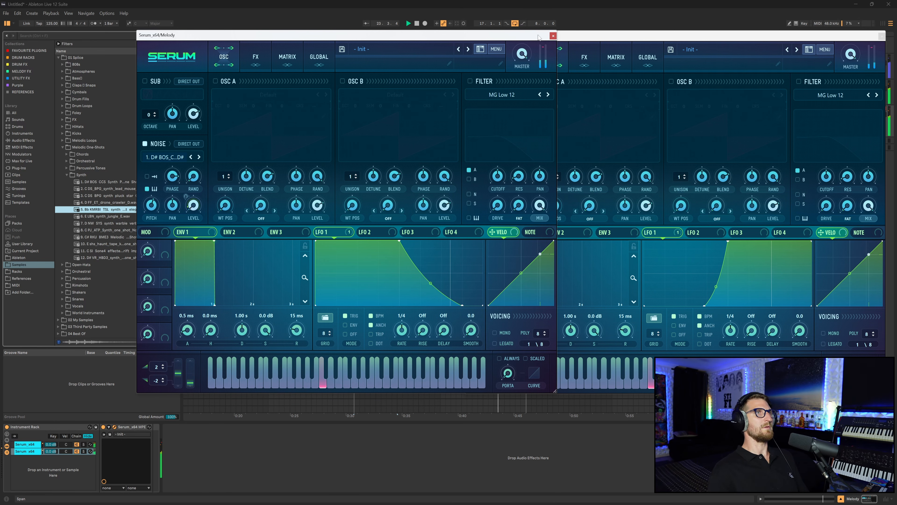
Place the two Serum windows side by side and start the second Serum's LFO 1 fade-in earlier in the cycle.
drag(477, 35, 459, 32)
drag(608, 35, 543, 31)
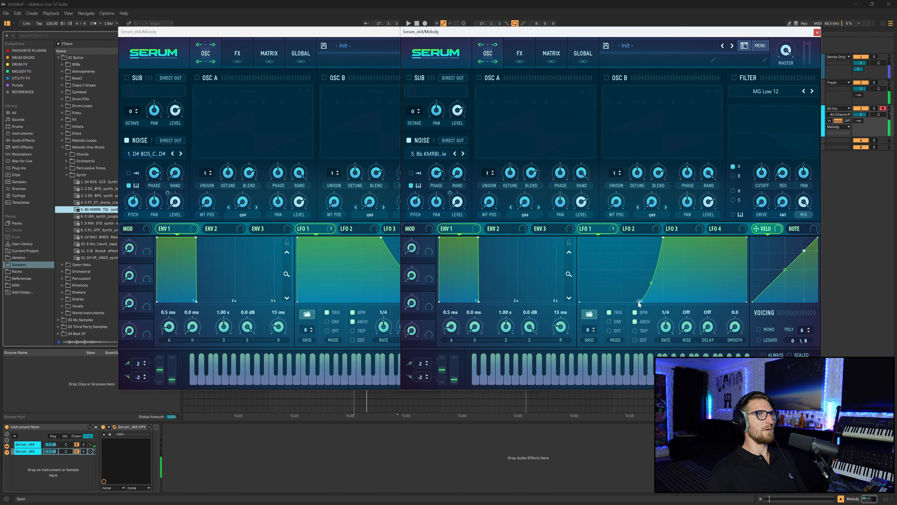
drag(634, 304, 621, 312)
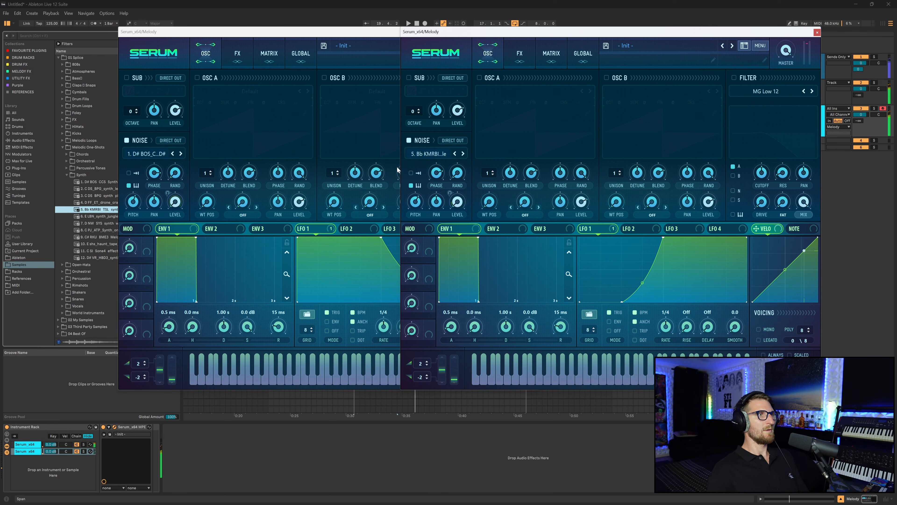
Add two points to the first half of the Flight D# Serum's LFO 1 and shape them into a shallow curved dip.
click(394, 49)
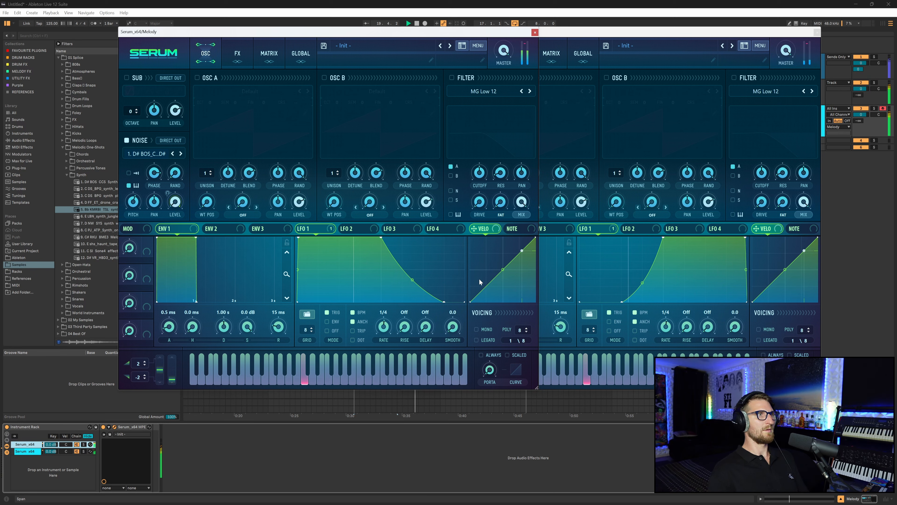
double_click(334, 238)
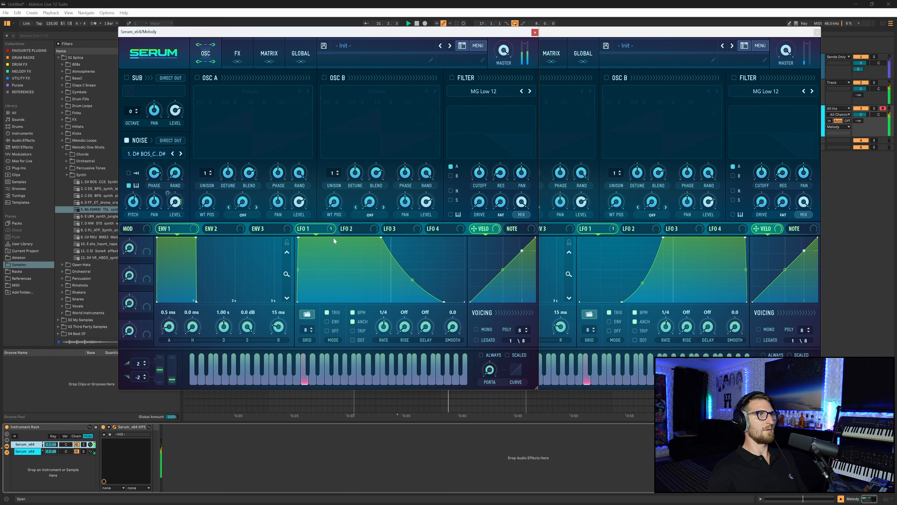
double_click(354, 241)
drag(354, 242, 354, 301)
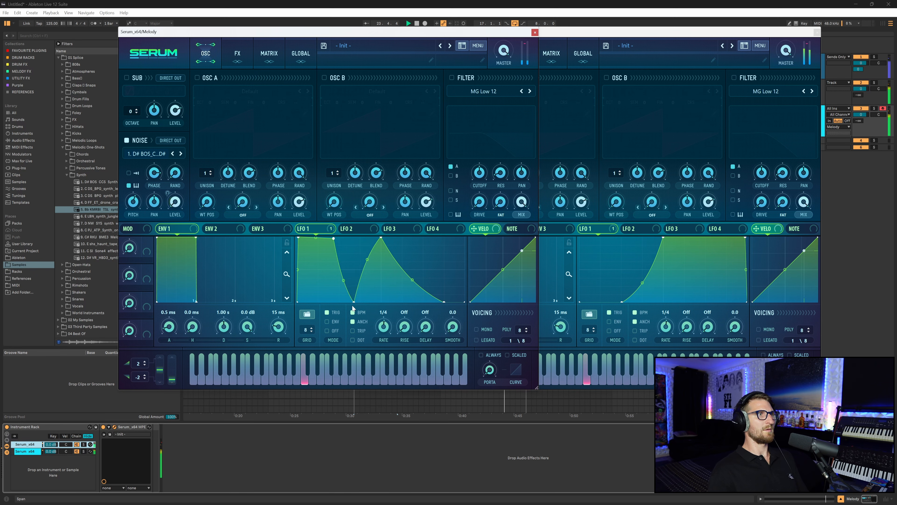
drag(333, 238, 319, 237)
drag(354, 301, 339, 269)
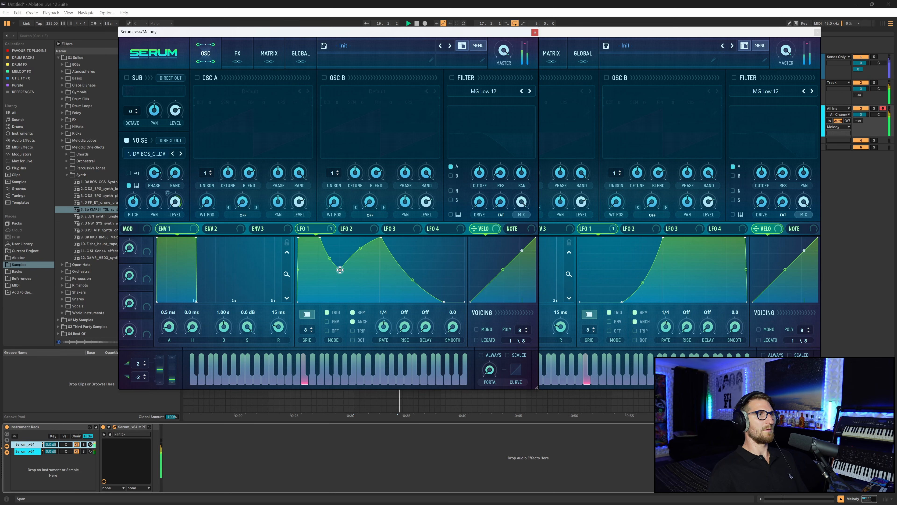
drag(339, 270, 342, 268)
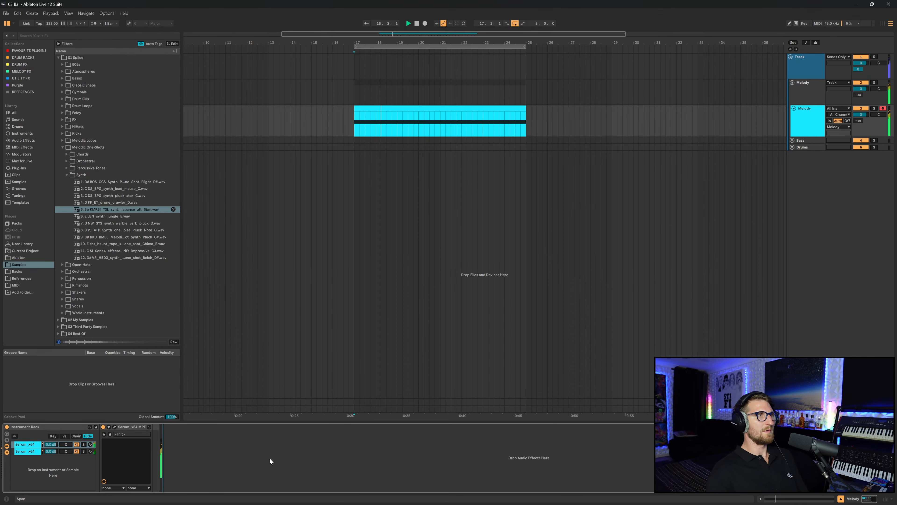
Collapse the Synth, Melodic One-Shots and 01 Splice sample folders and stop playback at bar 17.
click(66, 174)
click(62, 147)
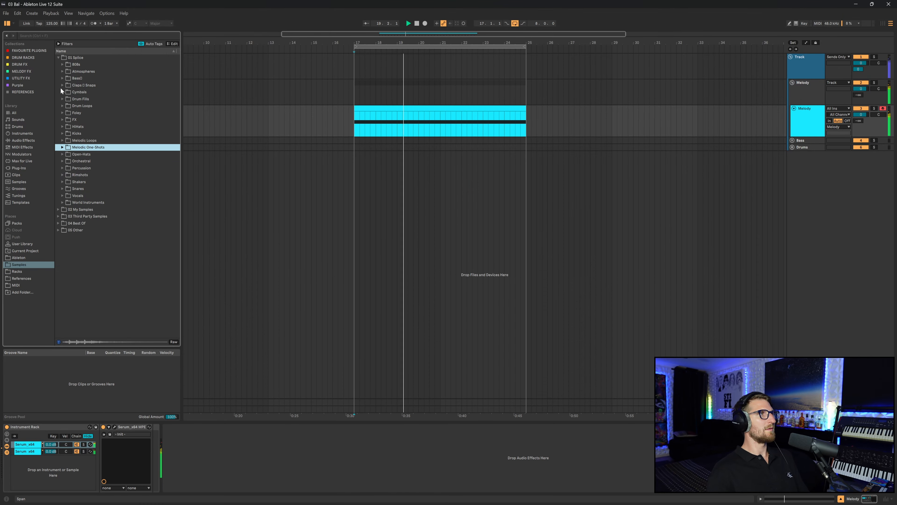
click(58, 57)
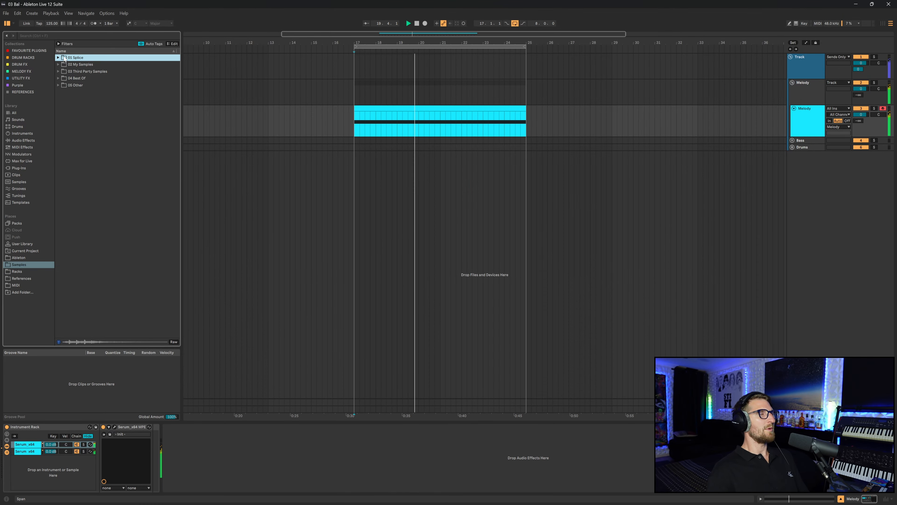
click(355, 130)
key(space)
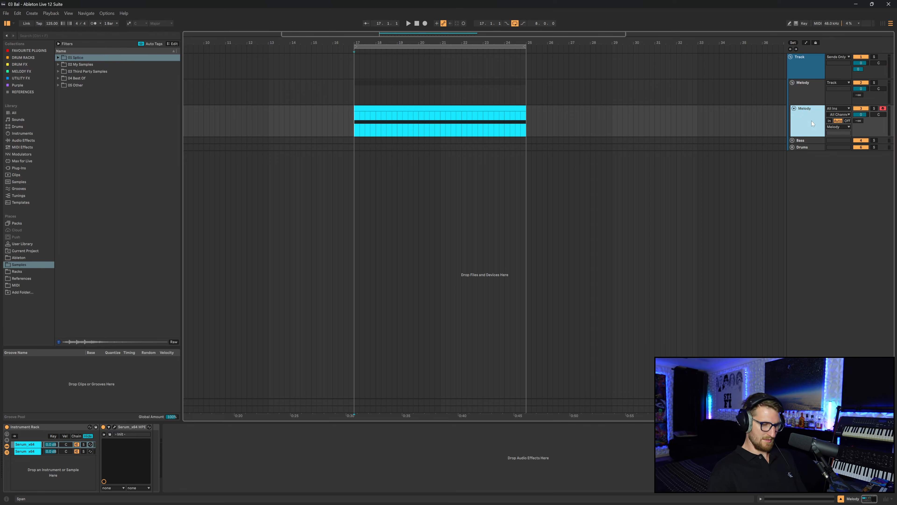
Duplicate the Melody track and delete the copied clips from the duplicate.
key(ctrl+d)
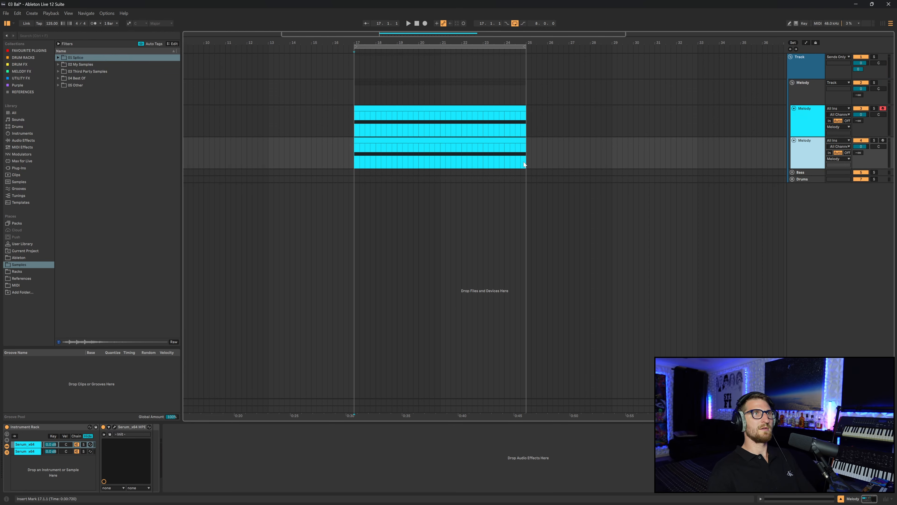
drag(563, 158, 283, 157)
key(Delete)
click(354, 150)
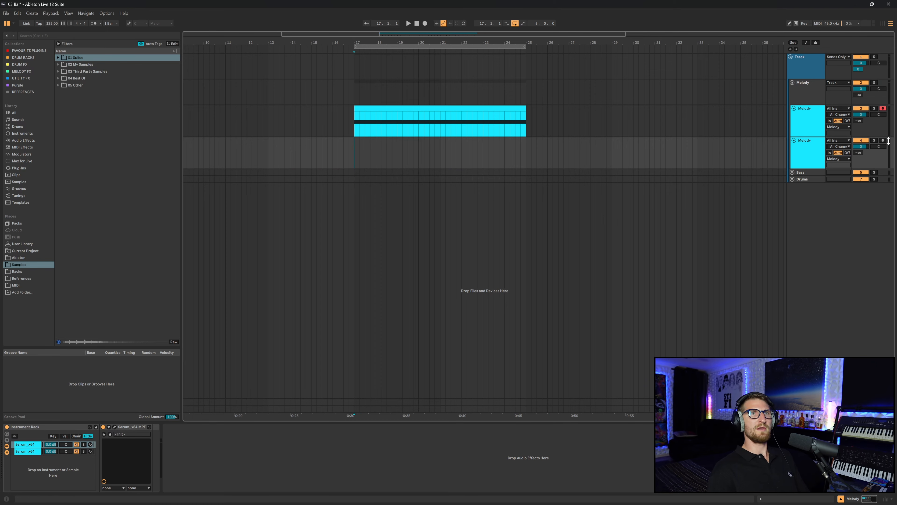
Insert an audio track below the original Melody track, name it Noise and colour it cyan.
click(809, 121)
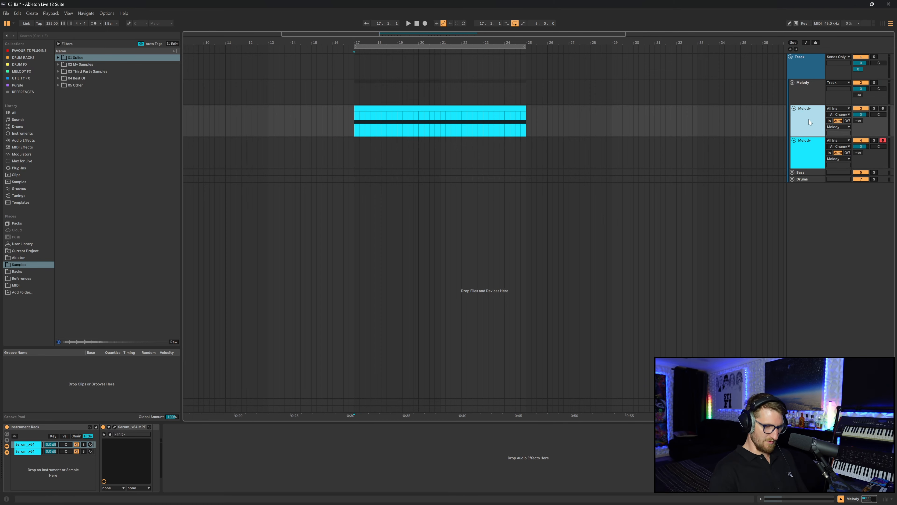
key(ctrl+t)
right_click(799, 169)
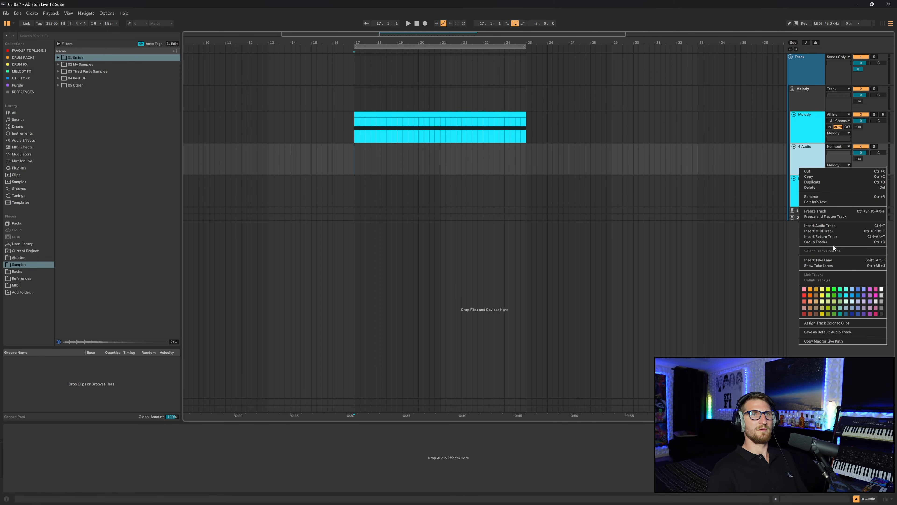
click(846, 296)
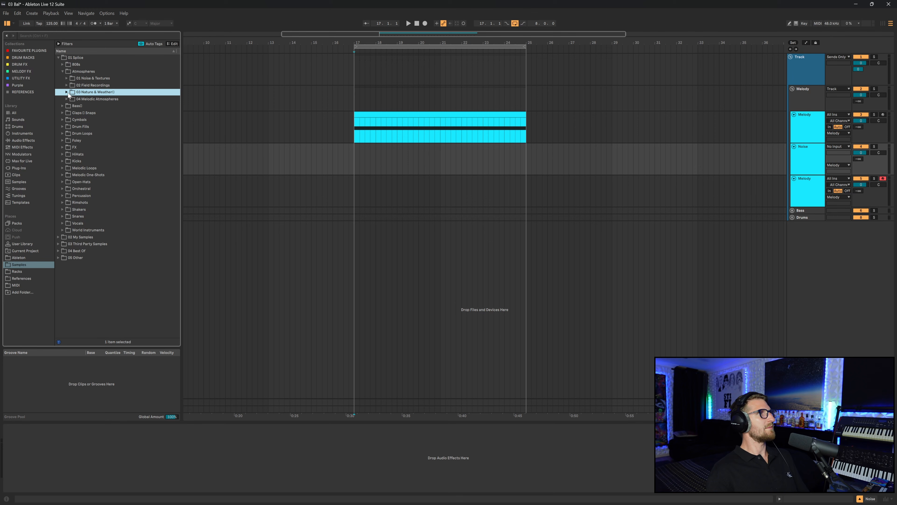
Audition 23. GBC Atmos 120 TinyWaterfall from the 03 Nature & Weather folder against the playing melody, with Raw preview on.
click(67, 92)
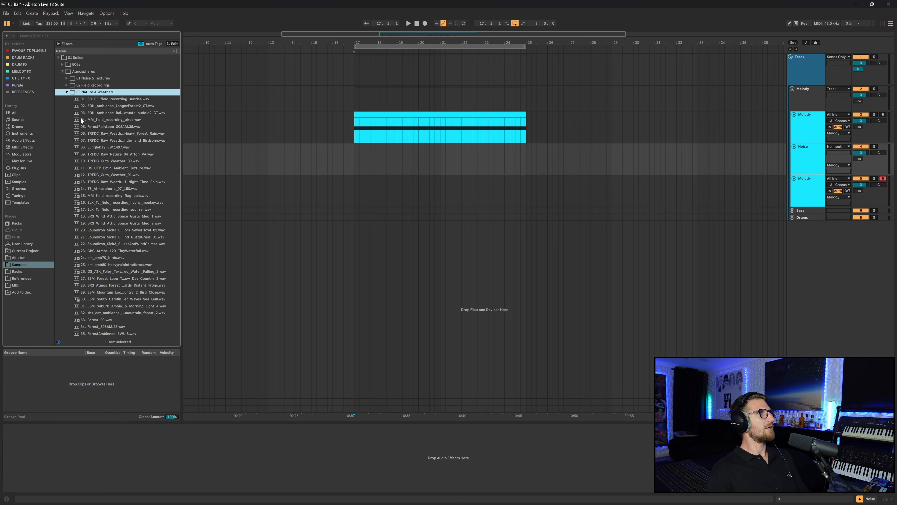
scroll(114, 201, down, 3)
click(115, 200)
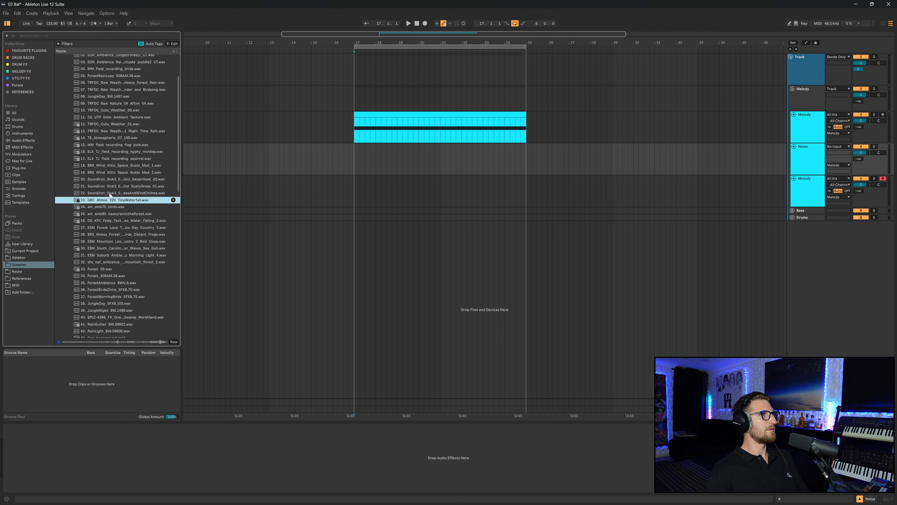
key(space)
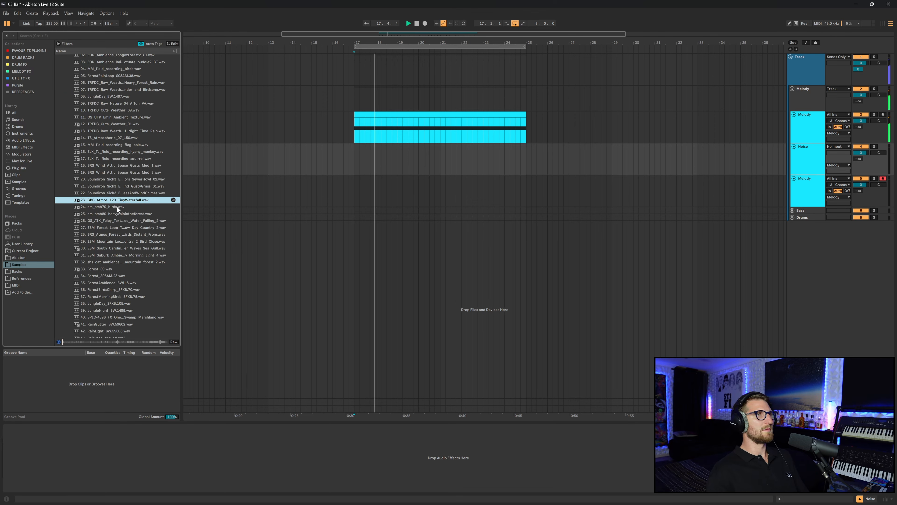
click(173, 341)
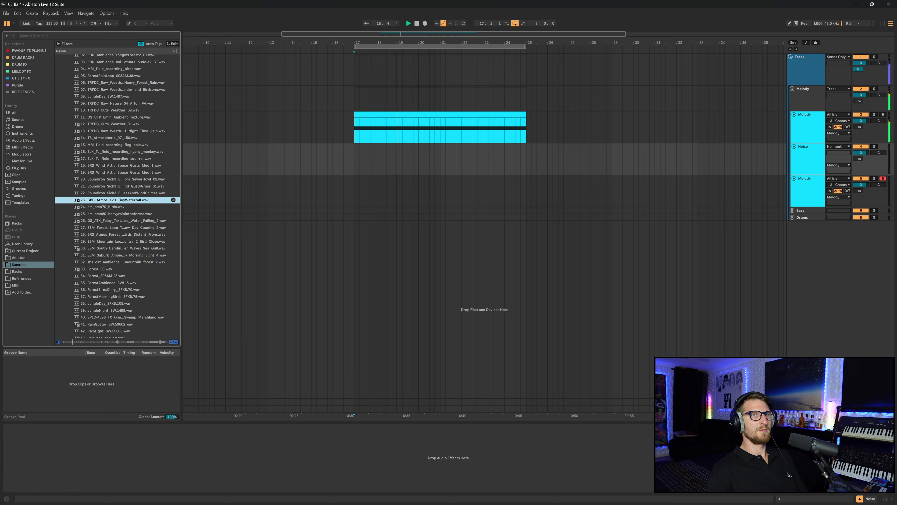
Place the TinyWaterfall sample on the Noise track at bar 17, duplicate it once, and lower the track volume to about -11.8 dB.
drag(120, 201, 373, 147)
key(ctrl+d)
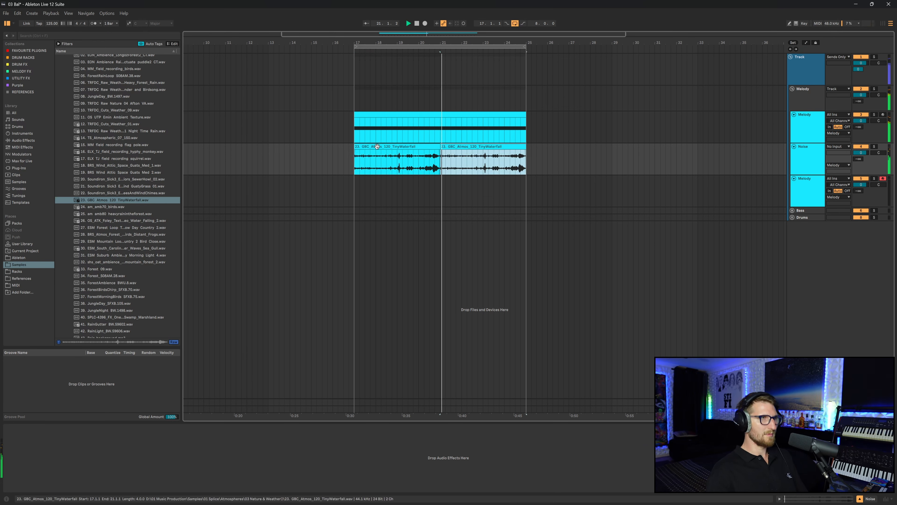
drag(860, 150, 860, 186)
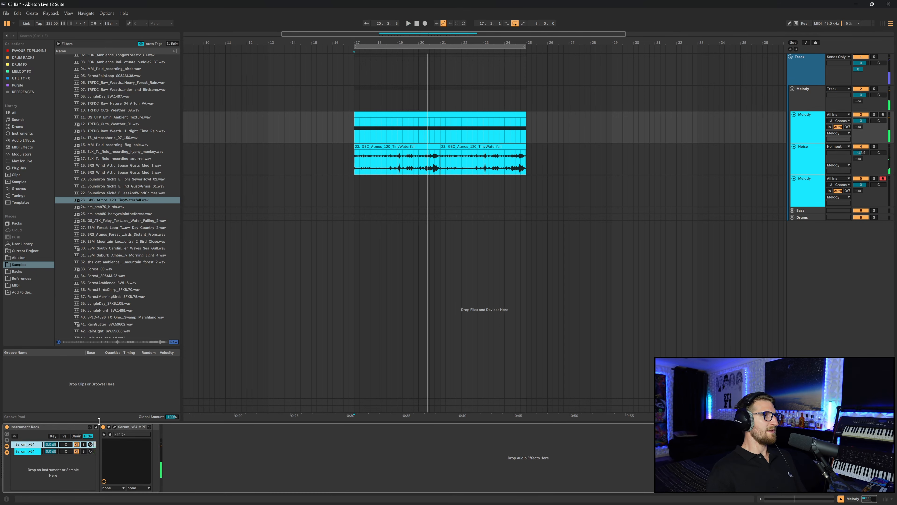
In the first chain's Serum, enable a Flg H6+ filter, route only the noise oscillator through it and reduce its mix.
click(115, 427)
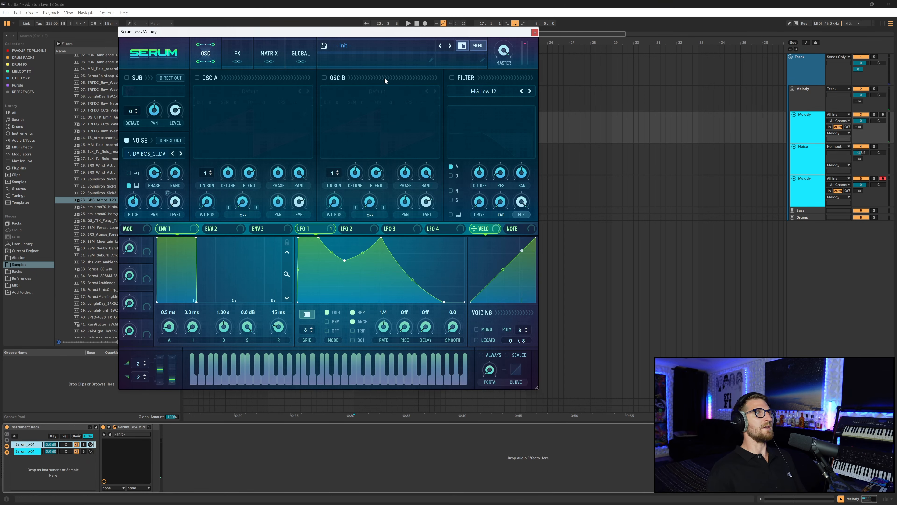
click(484, 92)
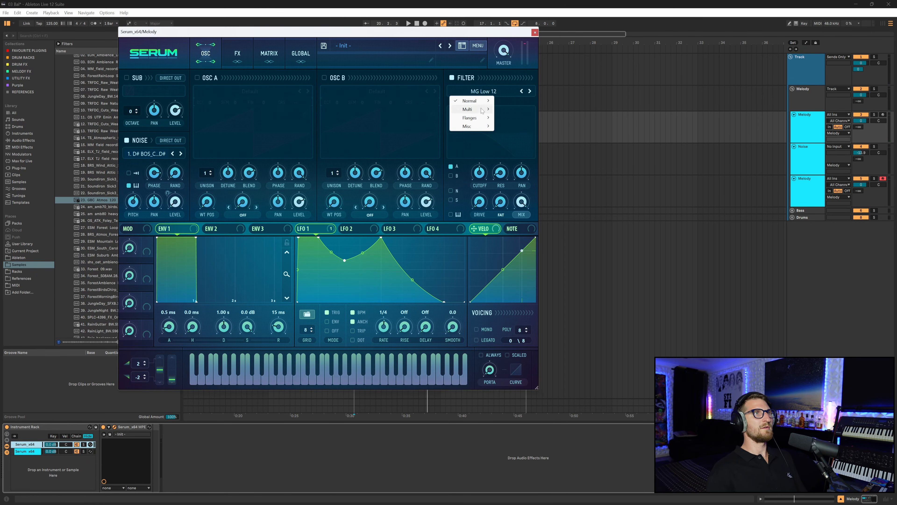
mouse_move(481, 118)
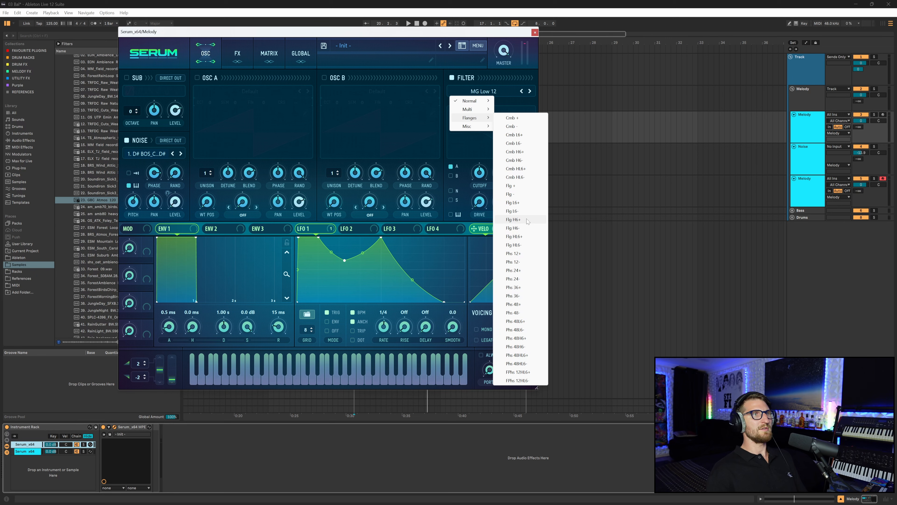
click(513, 219)
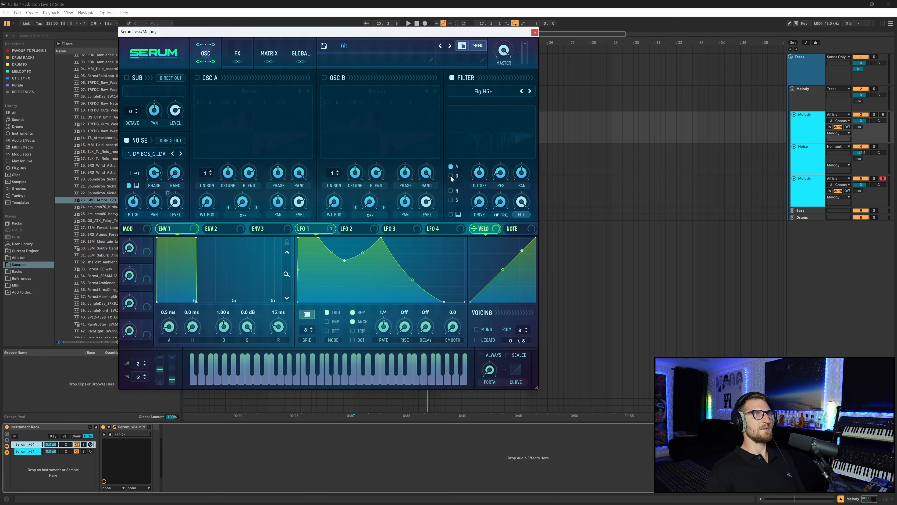
click(451, 190)
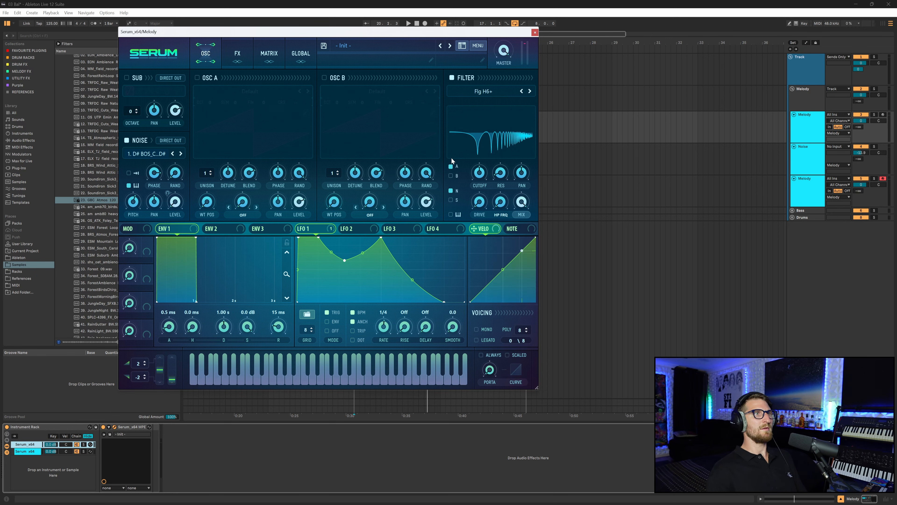
drag(521, 202, 519, 216)
Change the noise filter's type to Phs 36+ and raise its cutoff slightly.
click(529, 92)
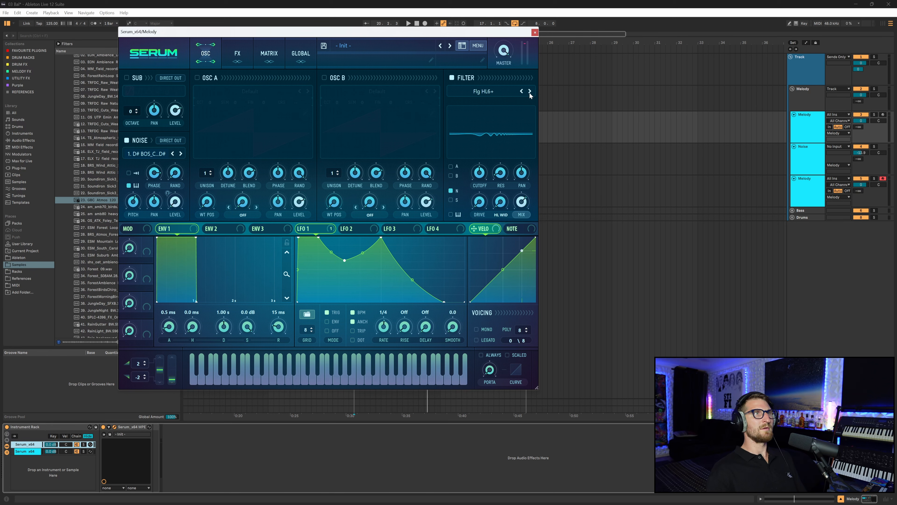
click(530, 92)
click(530, 92)
click(530, 92)
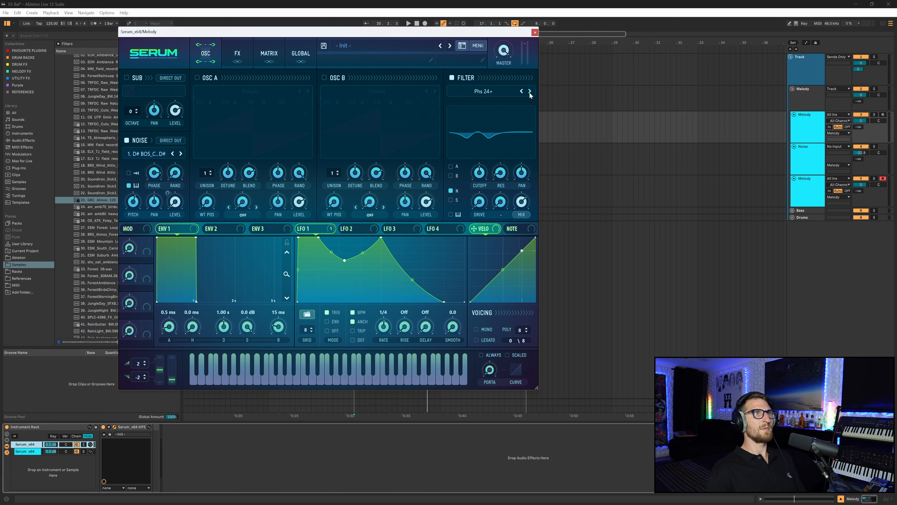
click(530, 92)
click(530, 92)
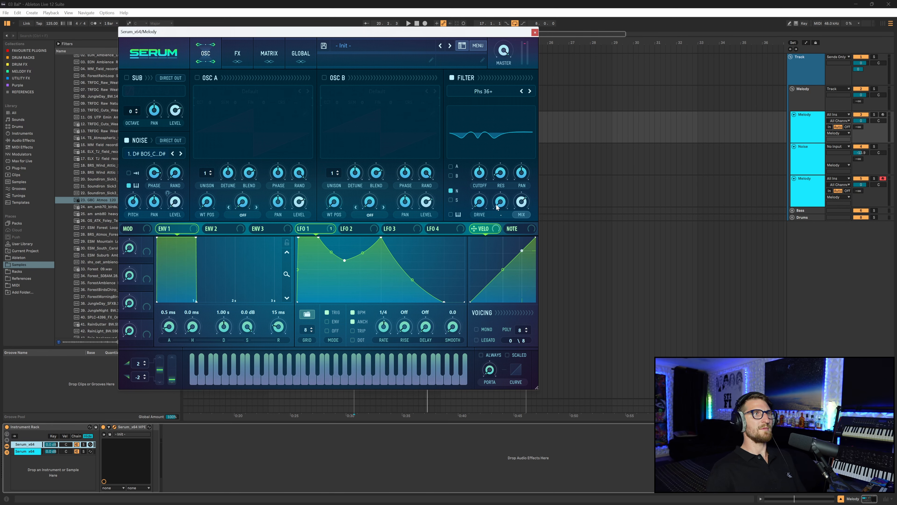
drag(480, 175, 481, 173)
drag(479, 203, 526, 206)
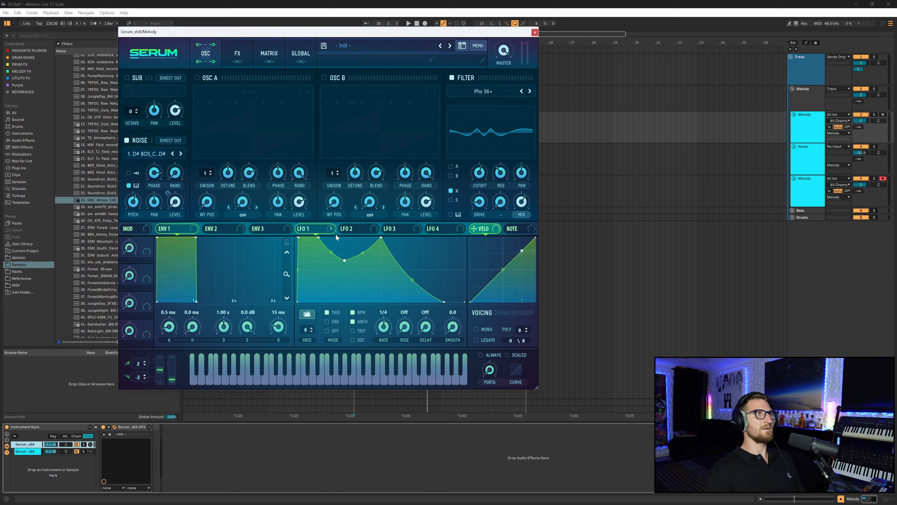
Assign LFO 2 to the filter cutoff with an amount of 61, set its rate to bar, and fine-tune the cutoff during playback.
click(349, 229)
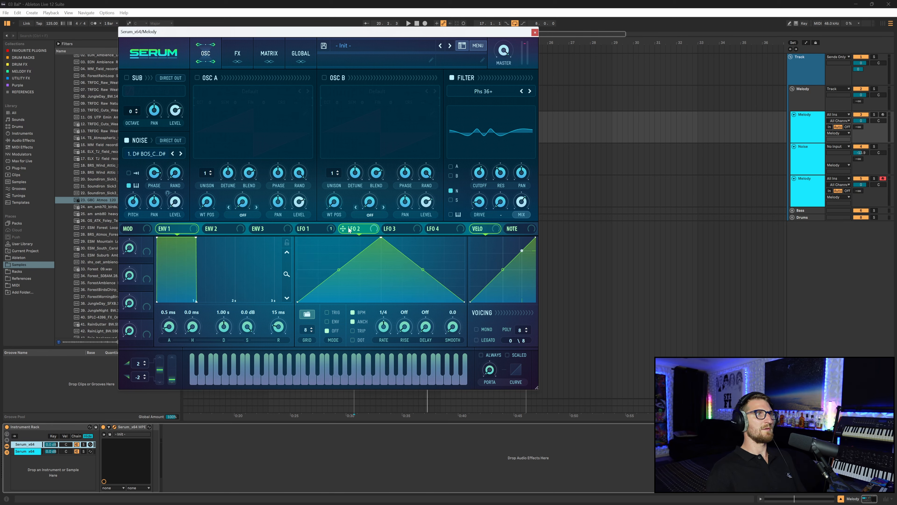
alt+shift+click(474, 164)
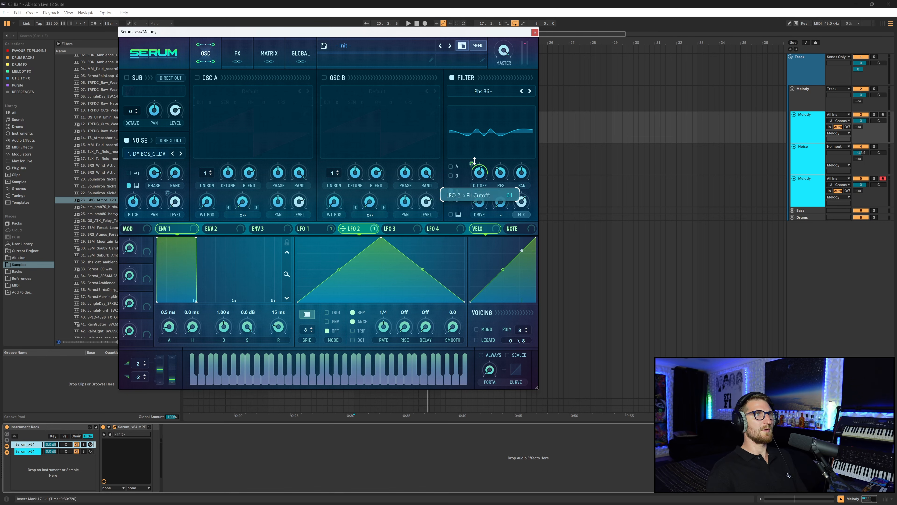
key(space)
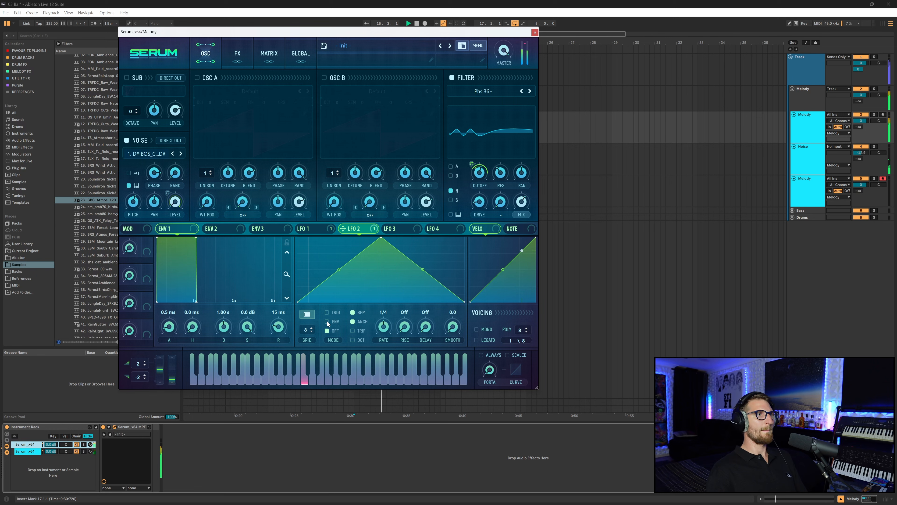
drag(384, 325, 384, 339)
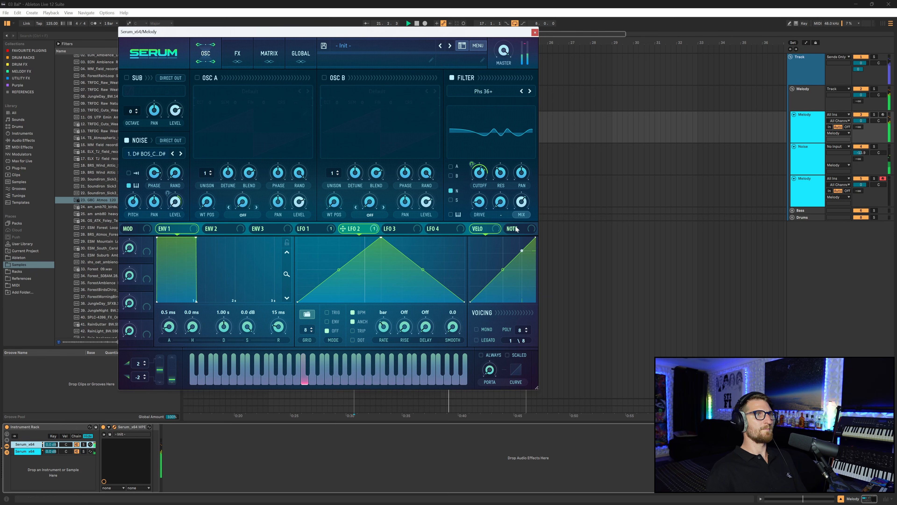
drag(483, 179, 483, 173)
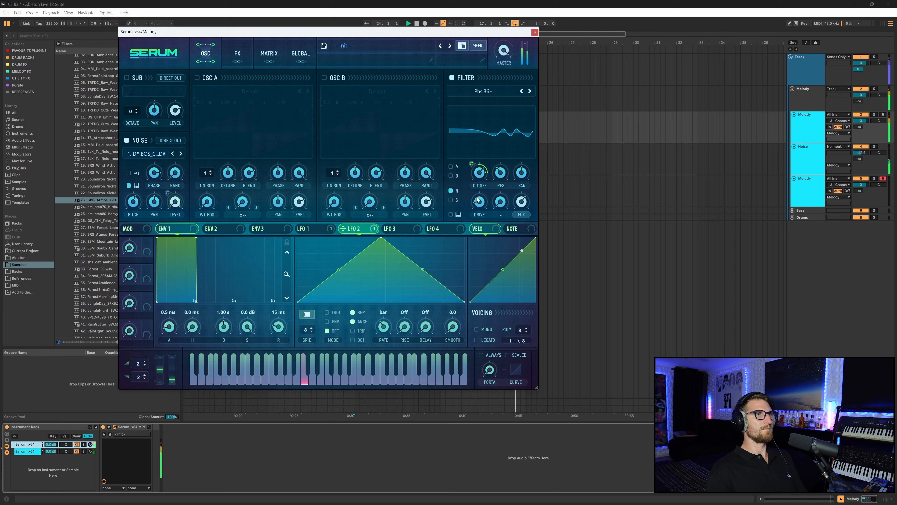
Fine-tune the noise filter's cutoff and reduce its mix while the melody plays.
click(479, 206)
click(479, 175)
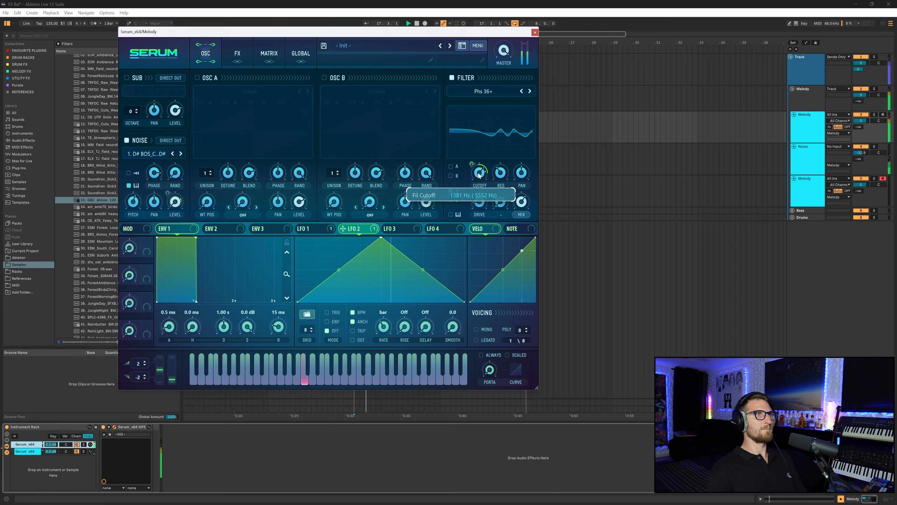
drag(479, 178, 482, 180)
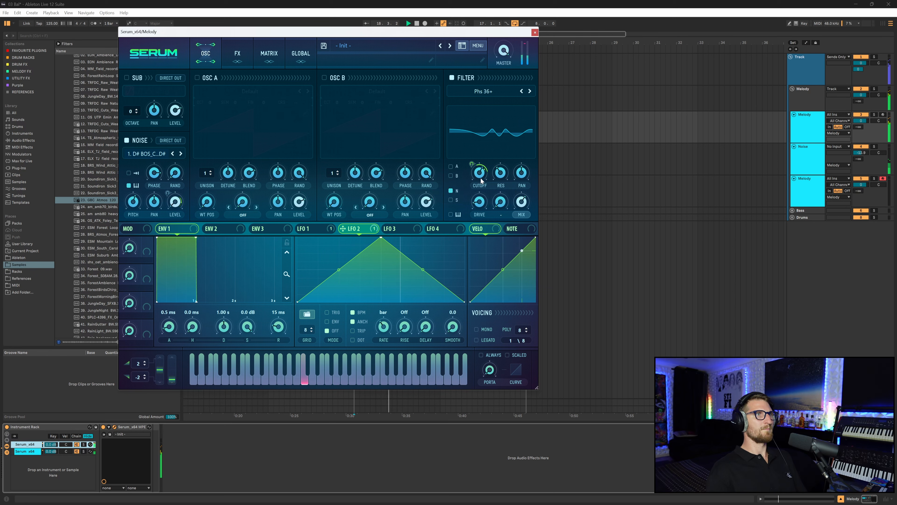
click(473, 164)
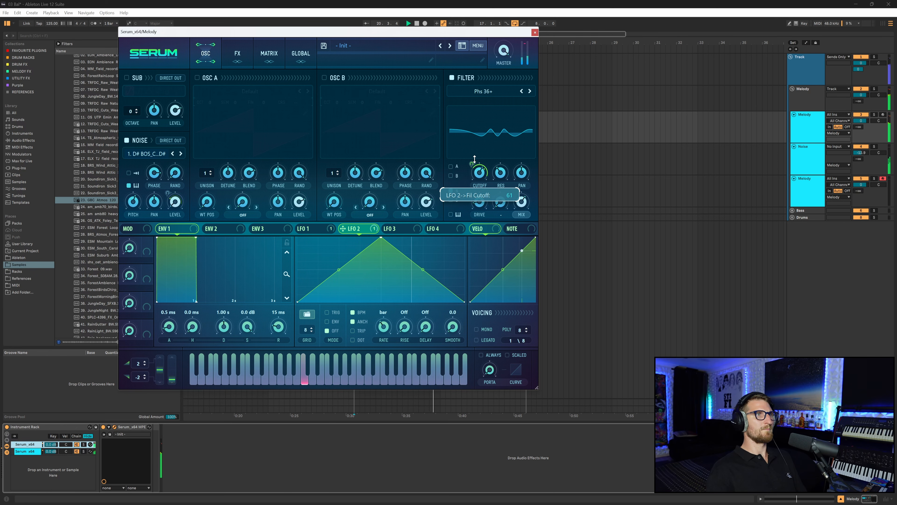
drag(521, 201, 523, 209)
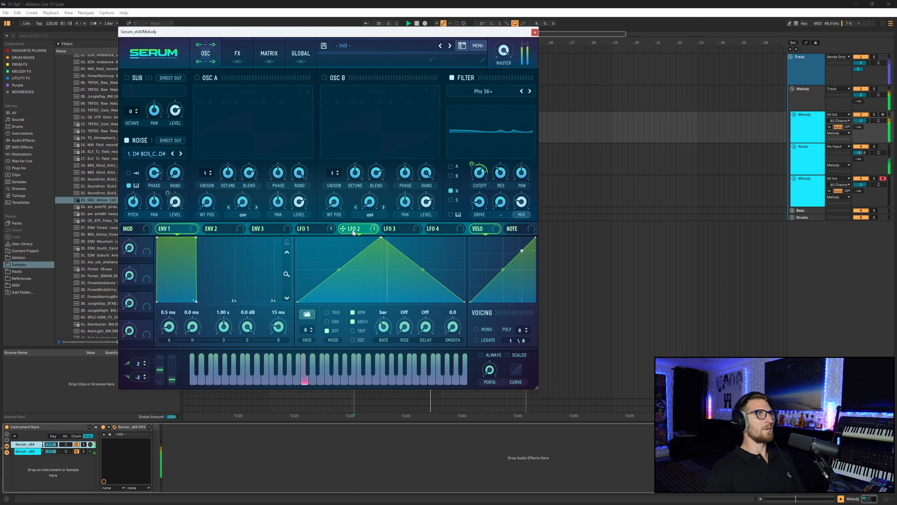
Save the Live set and close the first chain's Serum window.
click(238, 53)
click(206, 53)
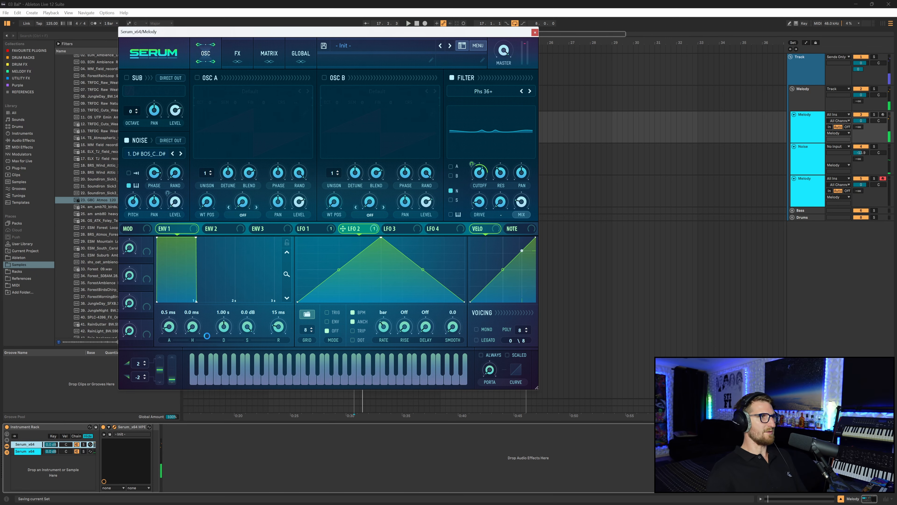
key(ctrl+s)
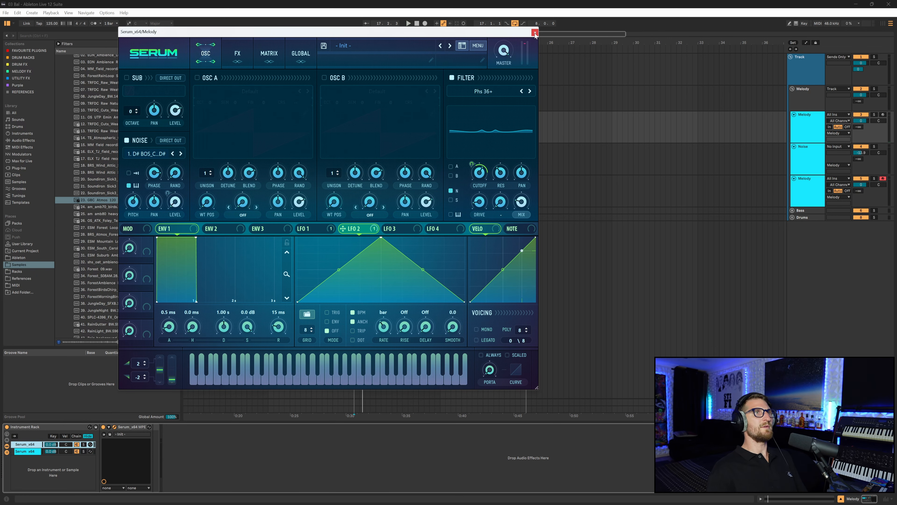
click(535, 33)
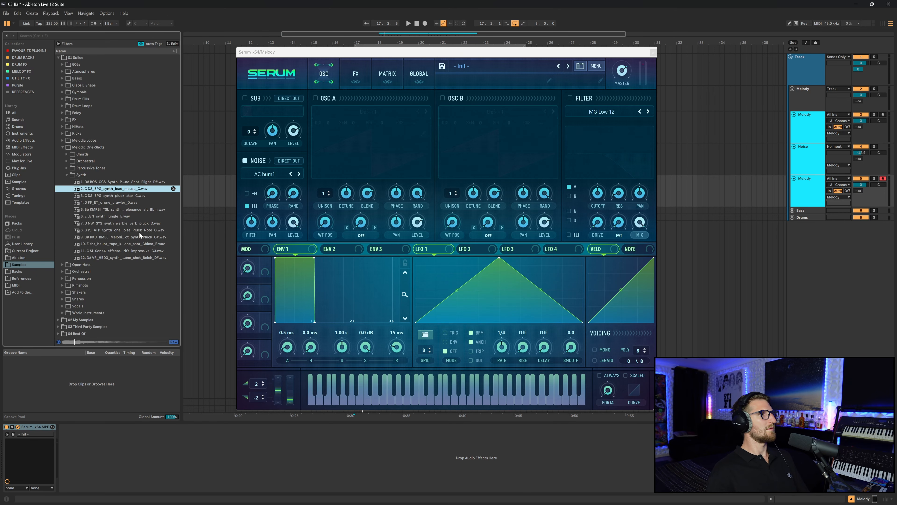
Load the eleventh Synth one-shot, the C SI Sone4 sample, into the noise oscillator of the new Melody track's Serum.
click(142, 252)
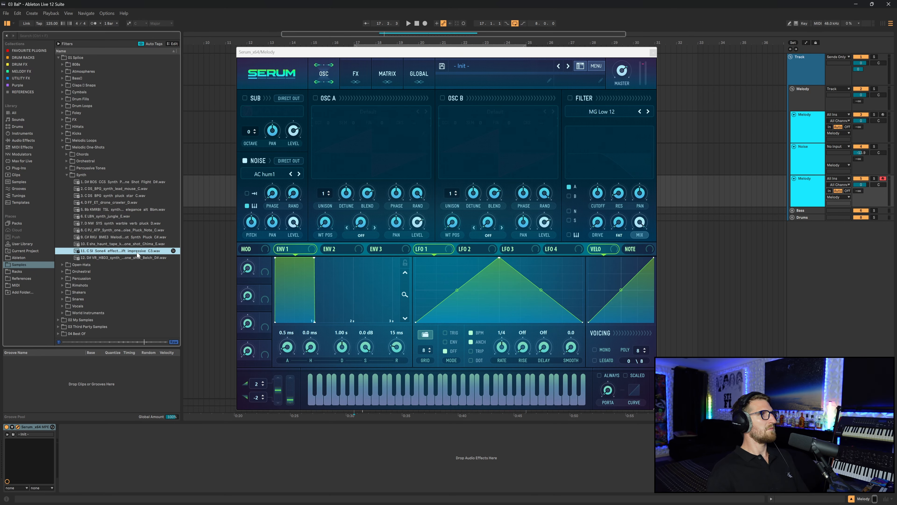
drag(135, 252, 271, 177)
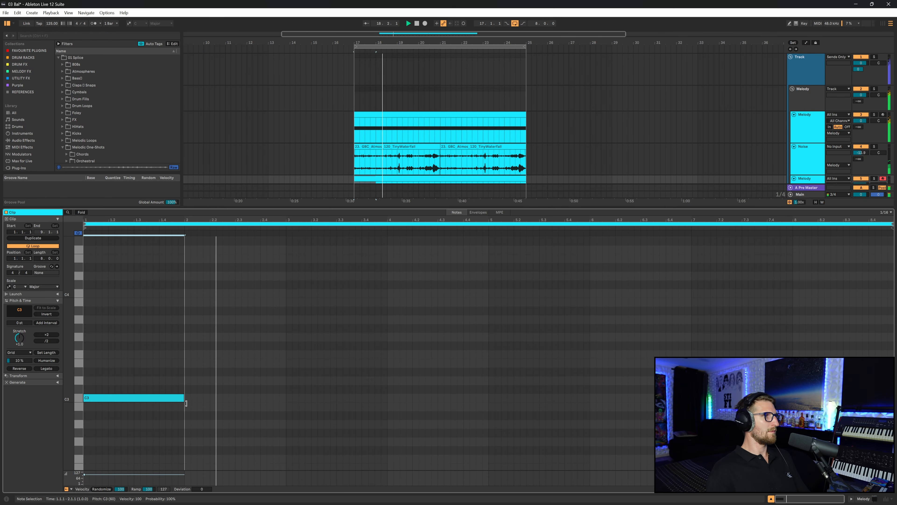
Lengthen the new Melody clip's C3 note to four bars and transpose it up an octave to C4.
drag(185, 397, 487, 403)
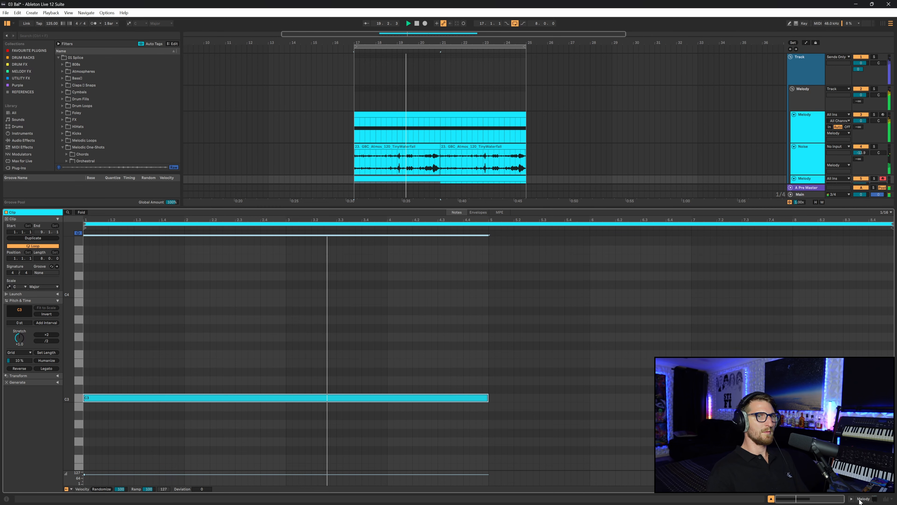
key(space)
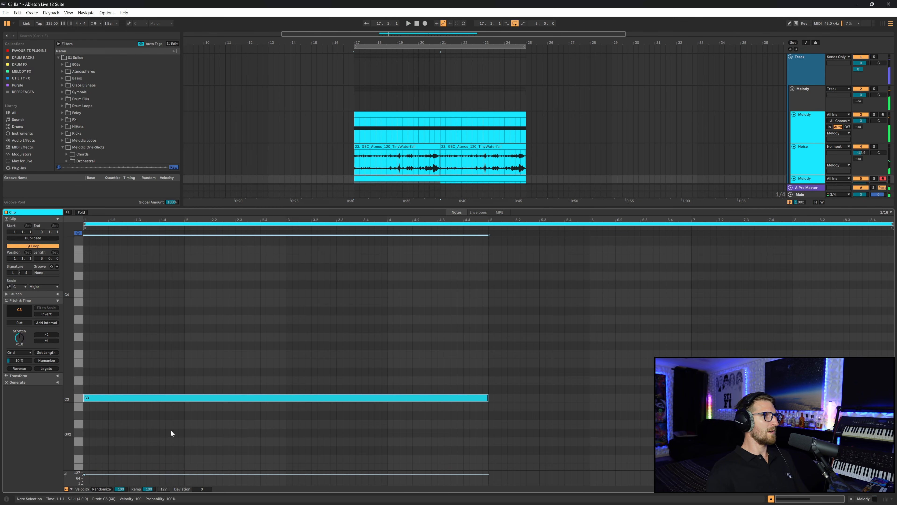
key(shift+Up)
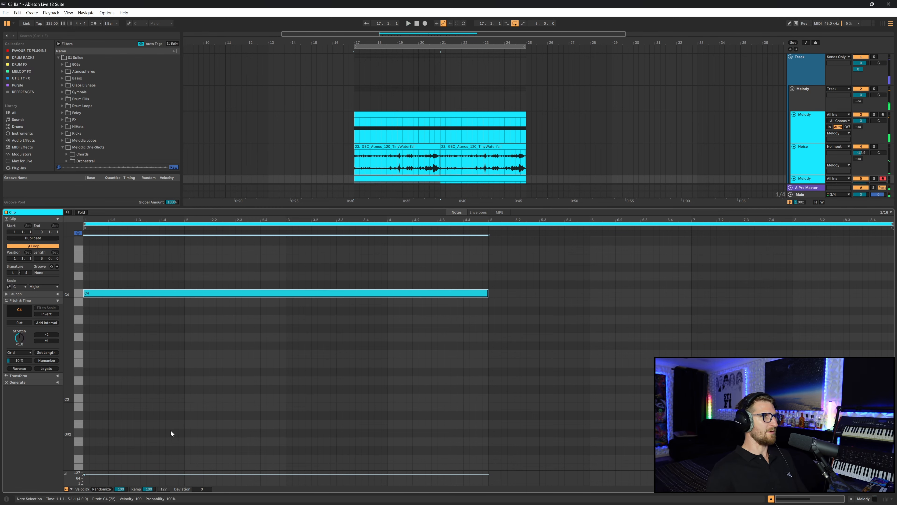
Fill the clip's second four bars with C4 and C5 notes, add a short C6 note at bar 8, and audition it.
click(46, 368)
key(space)
scroll(202, 323, up, 2)
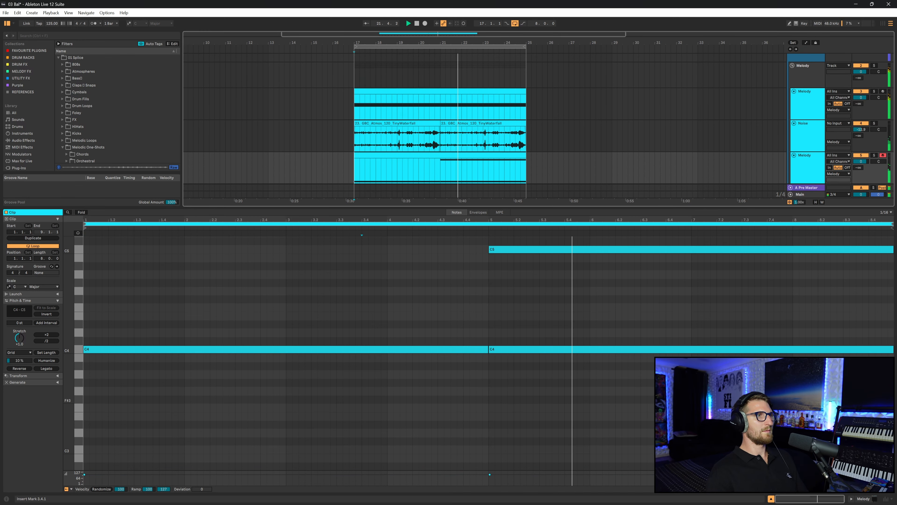
scroll(685, 272, up, 4)
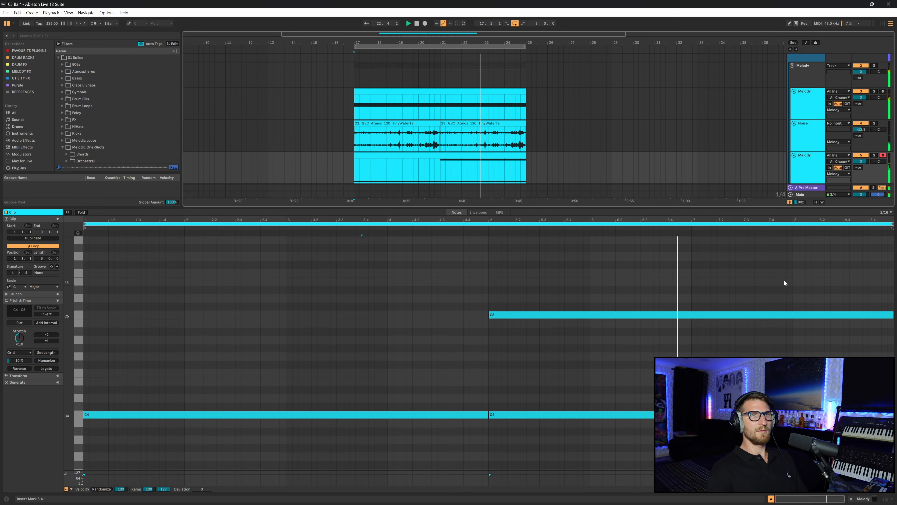
scroll(784, 279, up, 4)
click(799, 275)
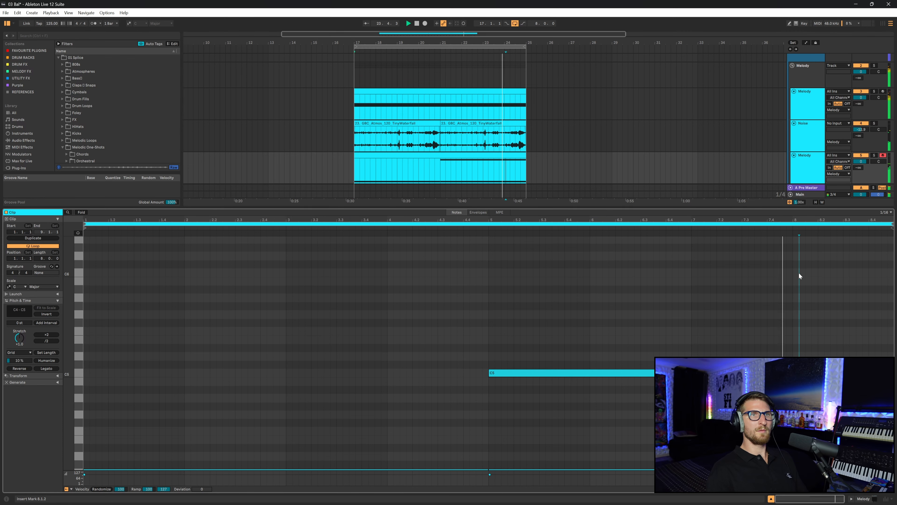
double_click(799, 273)
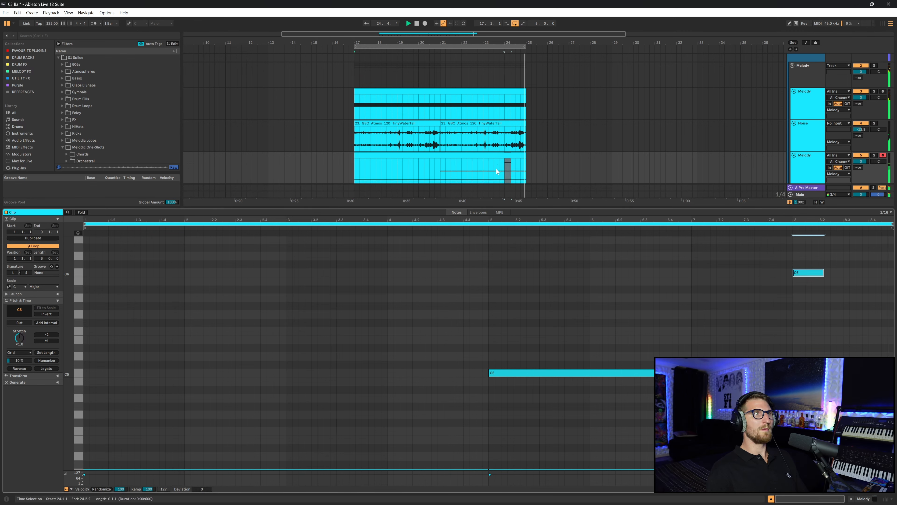
click(485, 172)
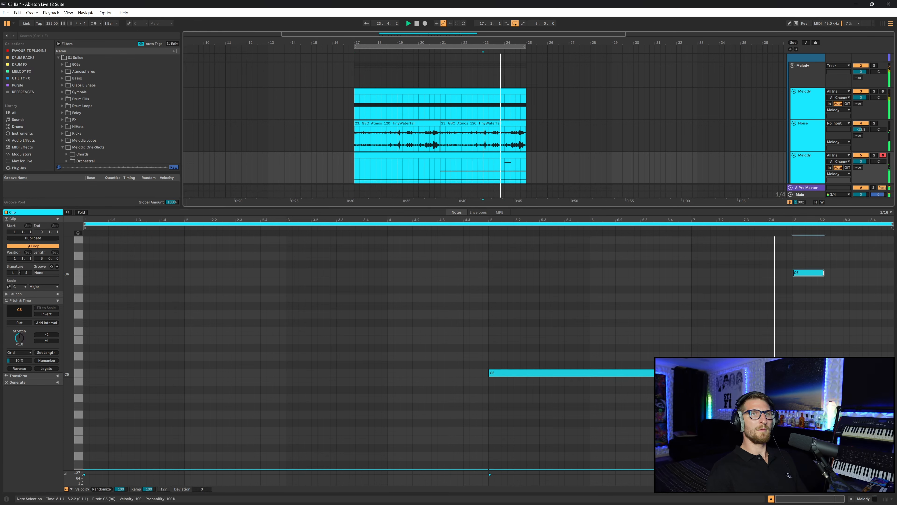
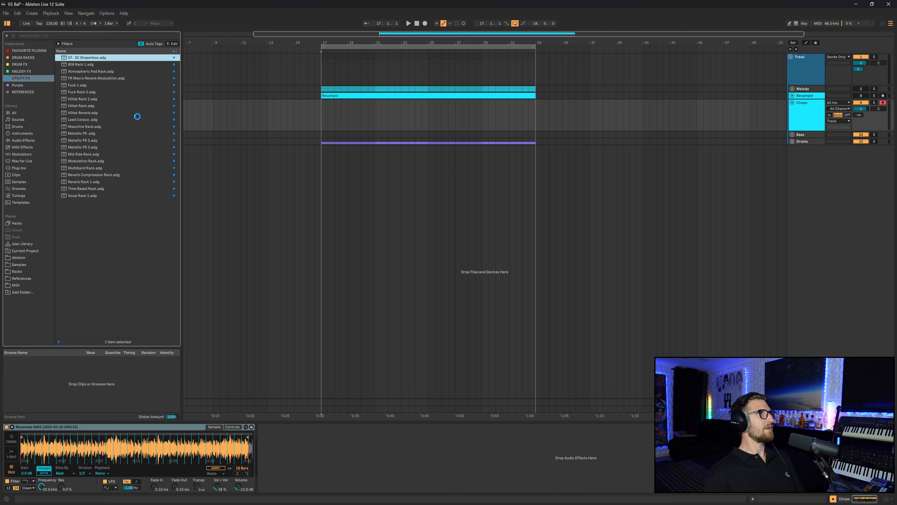
Load the SC Shaperbox rack onto the Chops track and ungroup it.
click(508, 64)
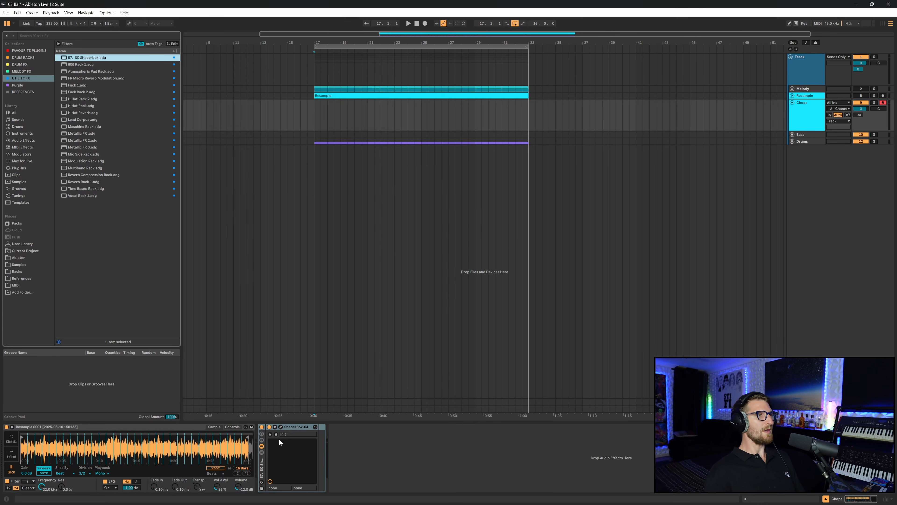
right_click(262, 467)
click(278, 431)
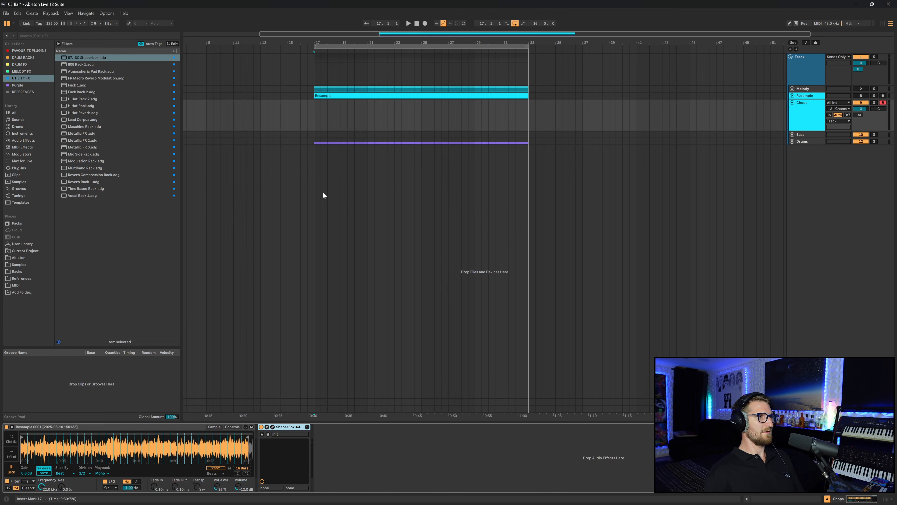
Play the chops from bar 17, set Simpler's velocity-to-volume amount to 0% and raise its volume.
click(314, 119)
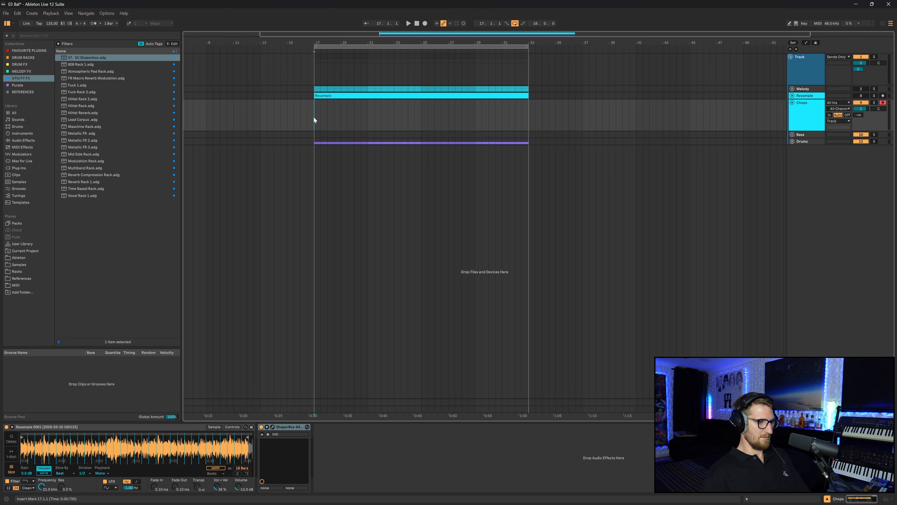
key(space)
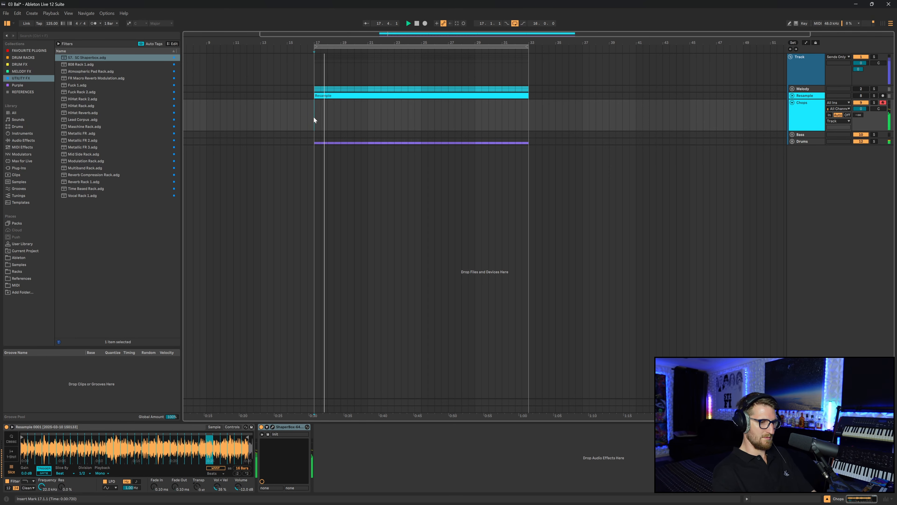
scroll(313, 119, right, 1)
drag(217, 487, 217, 503)
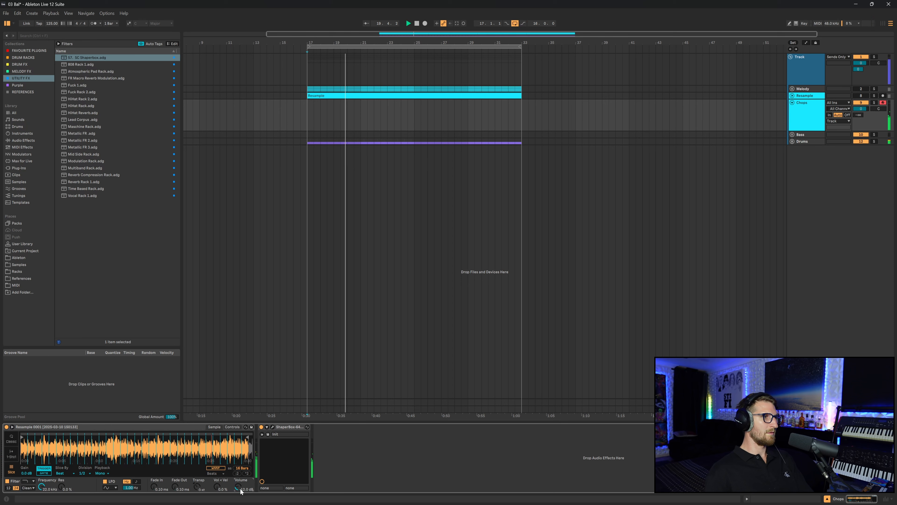
drag(240, 491, 243, 491)
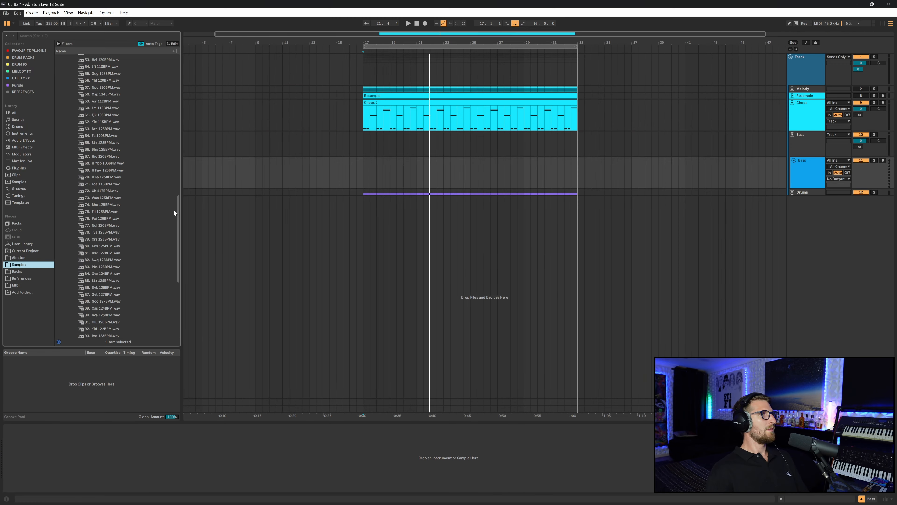
Load the BBL_808_missing_D sample from Splice's 808s folder onto the Bass track and change its voice count.
scroll(173, 209, up, 10)
click(58, 57)
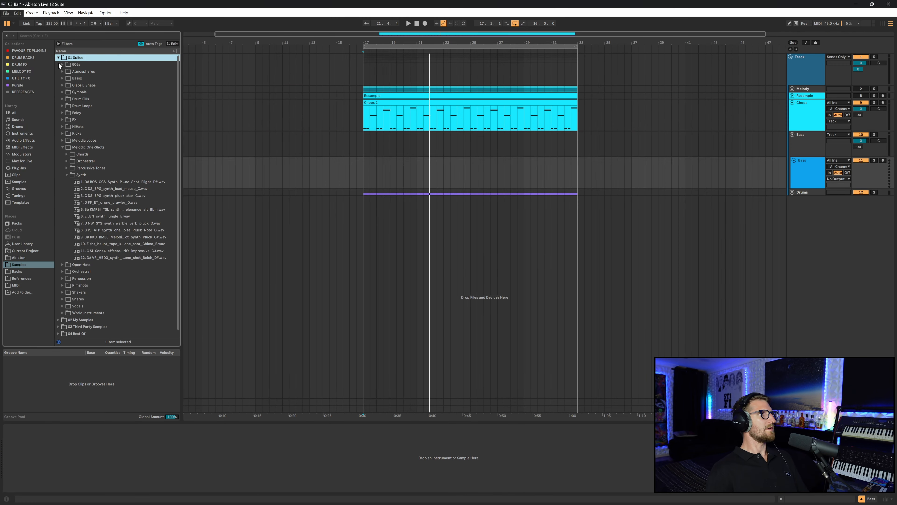
click(62, 65)
scroll(121, 146, down, 10)
scroll(119, 157, down, 10)
drag(119, 160, 245, 402)
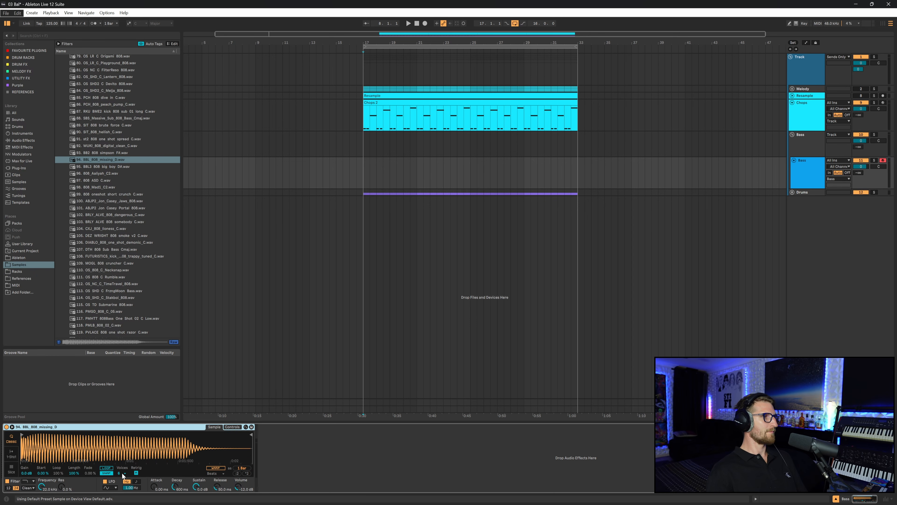
click(123, 474)
click(123, 393)
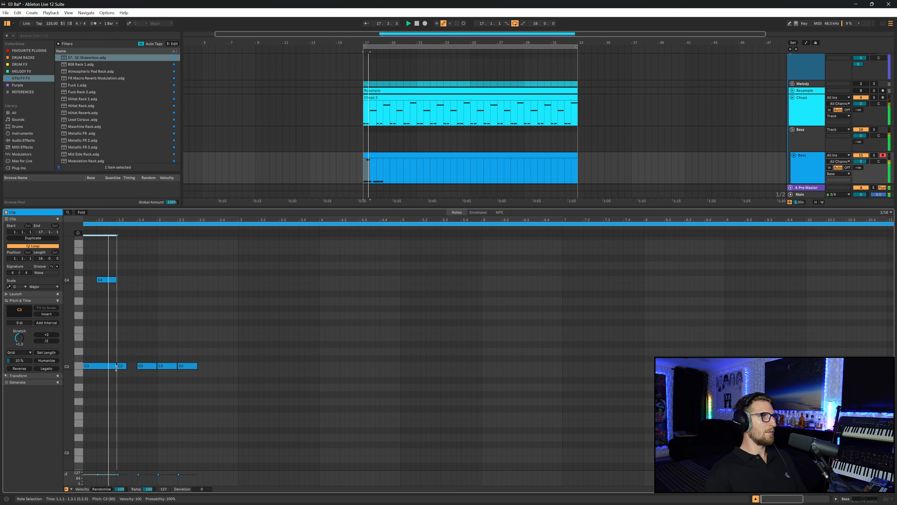
Finish the two-bar bass pattern and duplicate all its notes three times to fill eight bars.
click(117, 382)
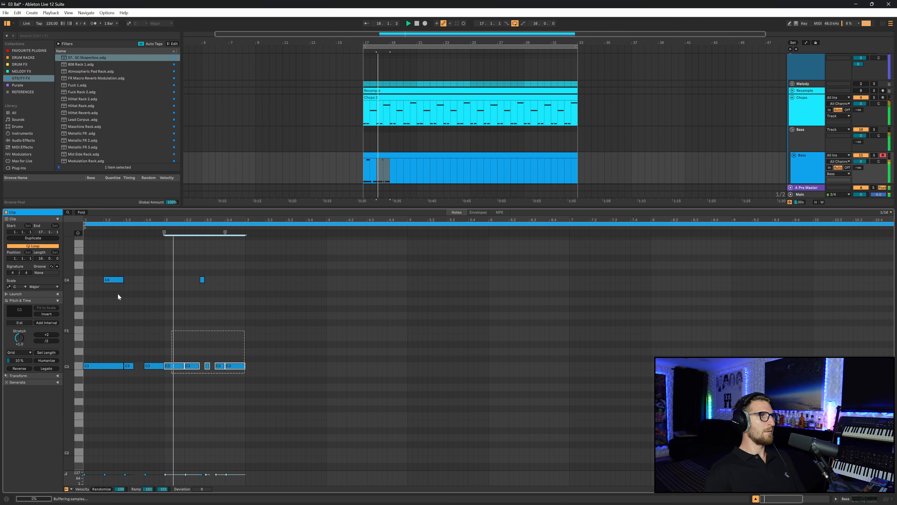
key(ctrl+a)
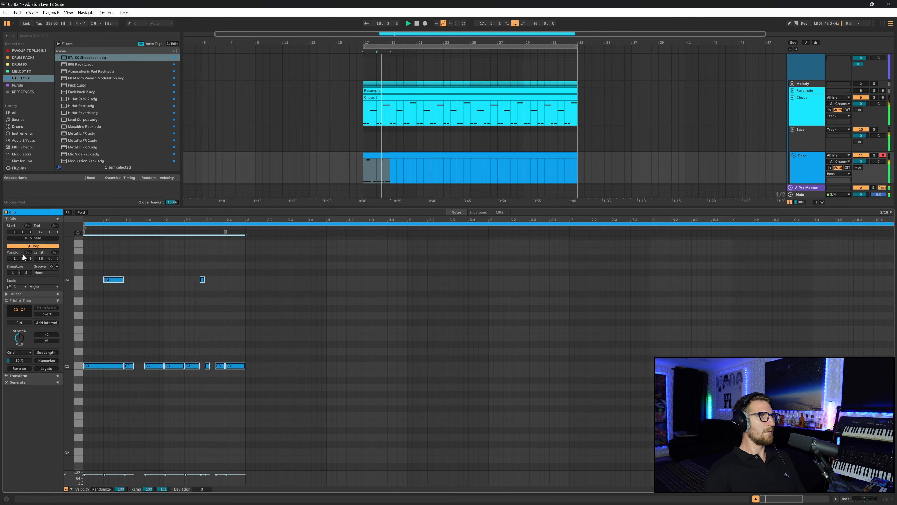
key(ctrl+d)
key(ctrl+d)
key(ctrl+d)
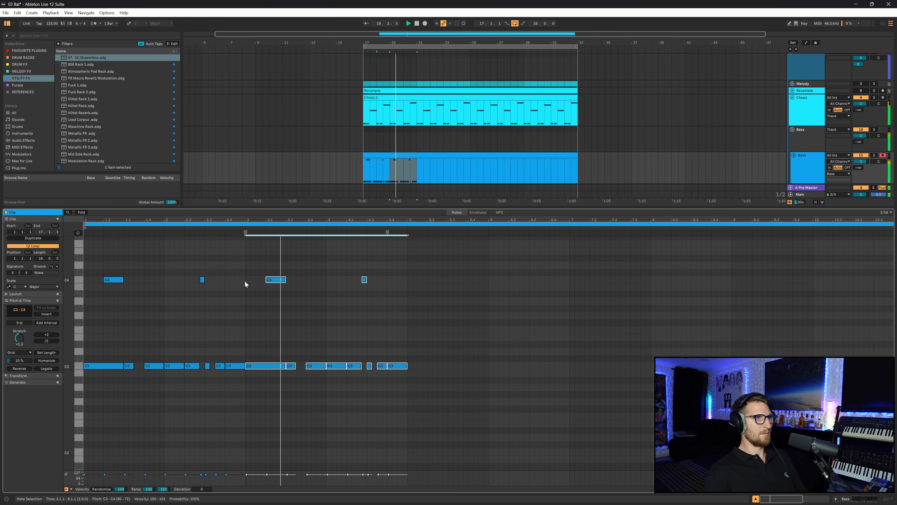
click(413, 295)
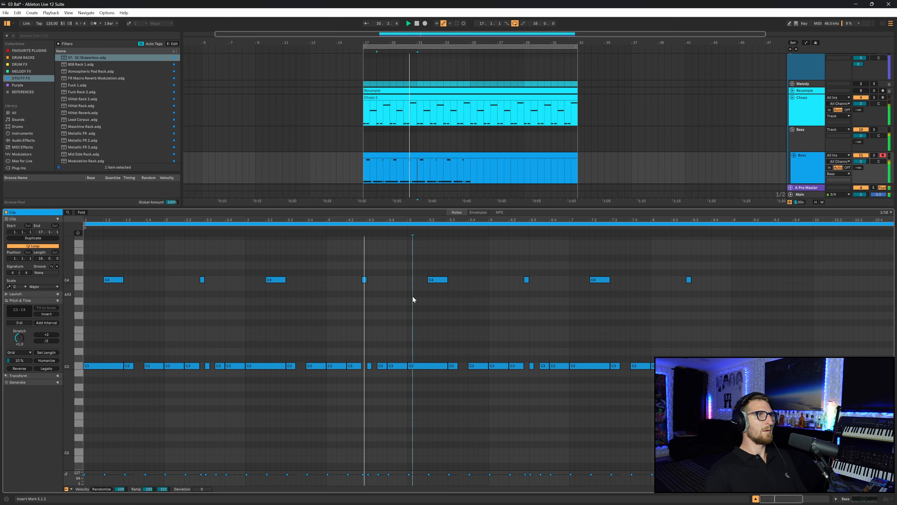
click(405, 170)
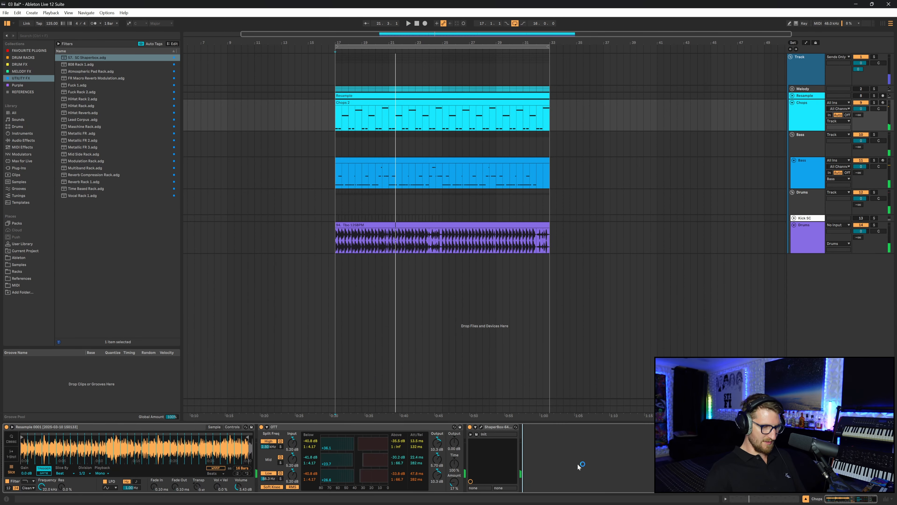
Add an Auto Filter after ShaperBox on the Chops track and lower its low-pass cutoff to about 430 Hz during playback.
drag(564, 455, 554, 454)
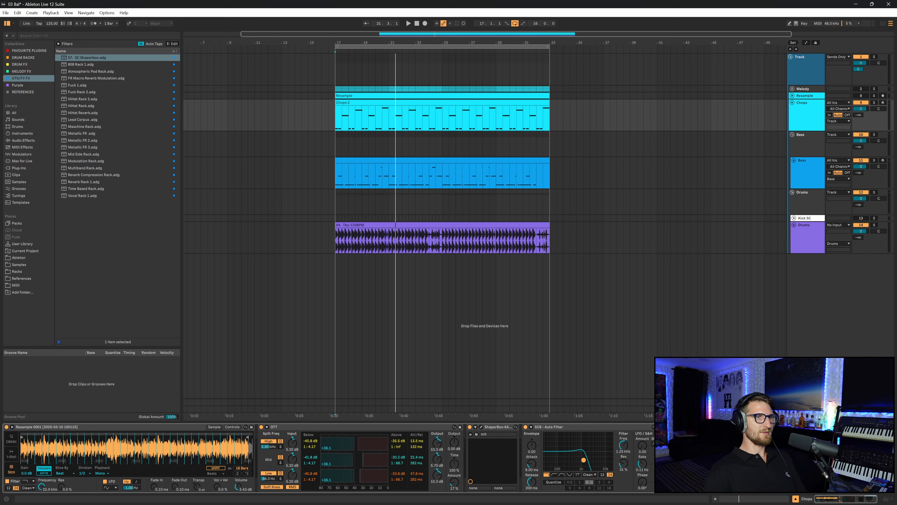
key(space)
drag(578, 462, 573, 463)
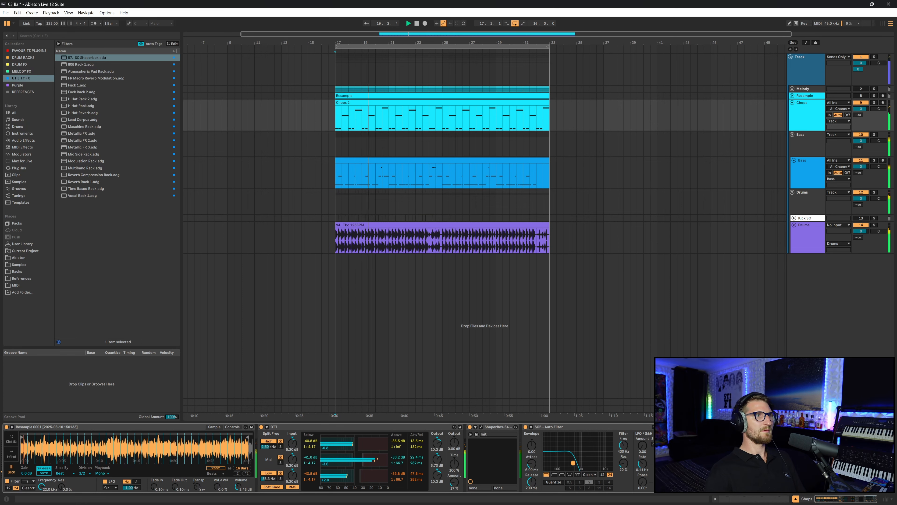
click(574, 428)
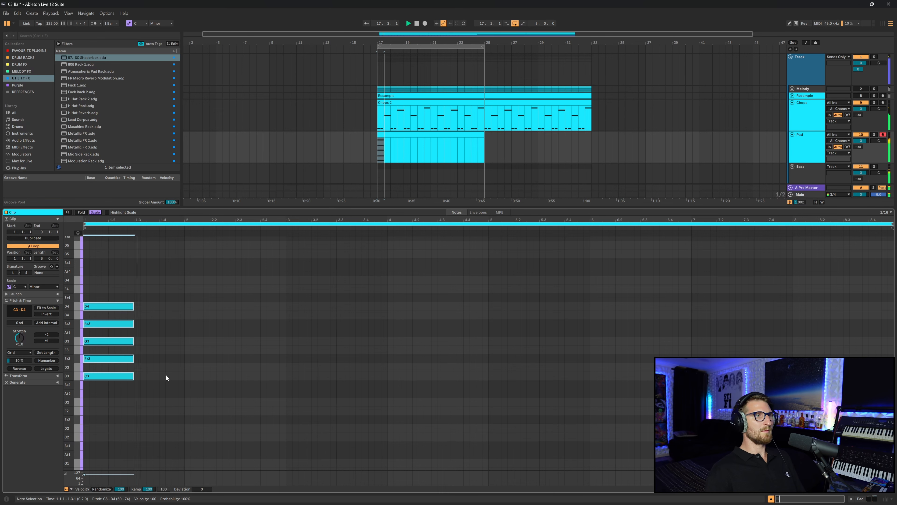
Repeat a C3–Eb3–G3 chord every two bars in the Pad clip and lower the Pad track's volume during playback.
click(165, 374)
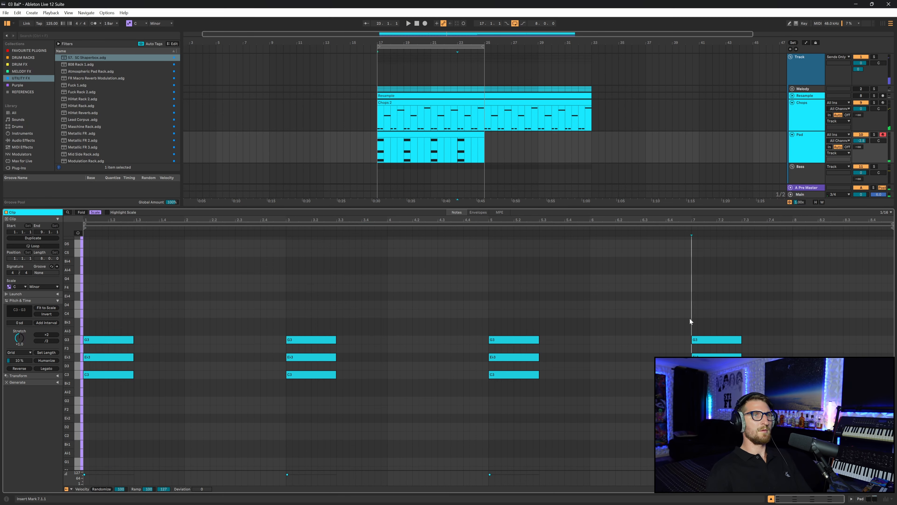
key(space)
key(shift+Tab)
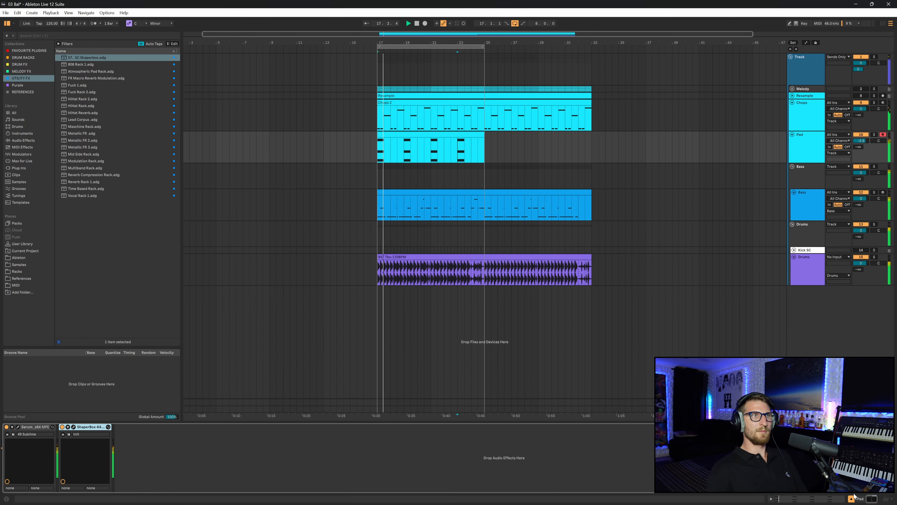
click(381, 148)
drag(861, 141, 861, 150)
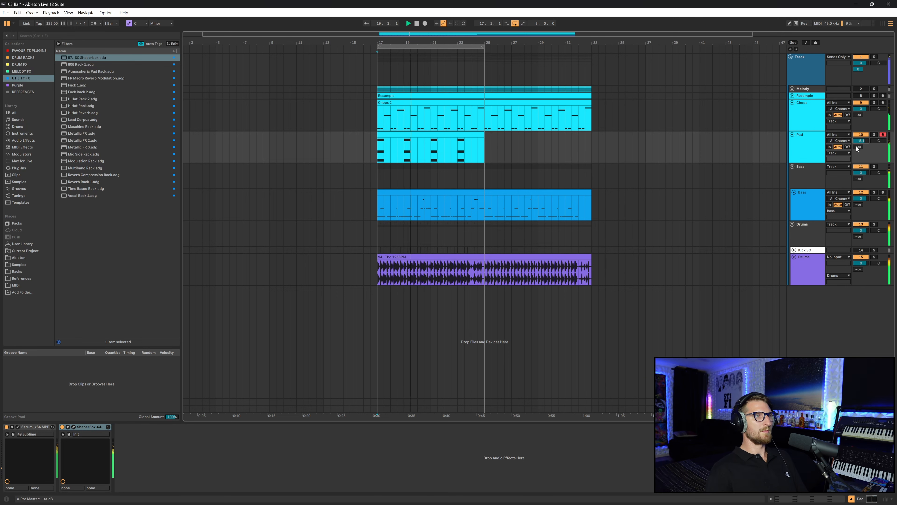
Duplicate the Pad track as Pluck and add an Arpeggiator before Serum with the Down style.
click(806, 150)
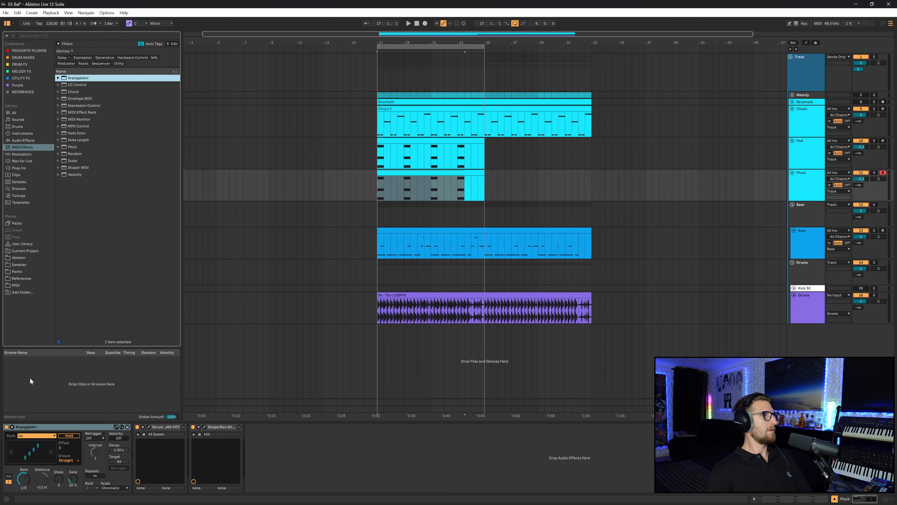
click(34, 436)
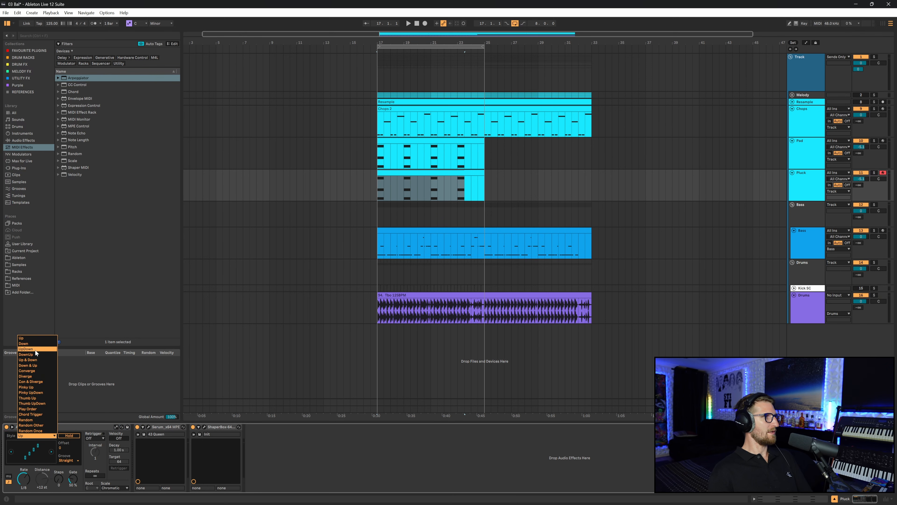
click(29, 342)
key(space)
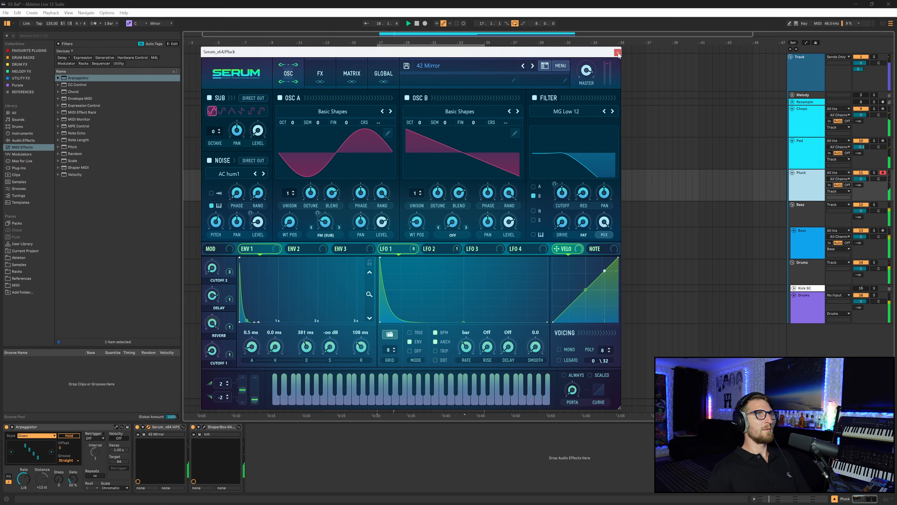
Choose the 42 Mirror preset in the Pluck track's Serum and edit the notes of its eight-bar clip.
click(148, 427)
double_click(437, 174)
drag(361, 308, 384, 309)
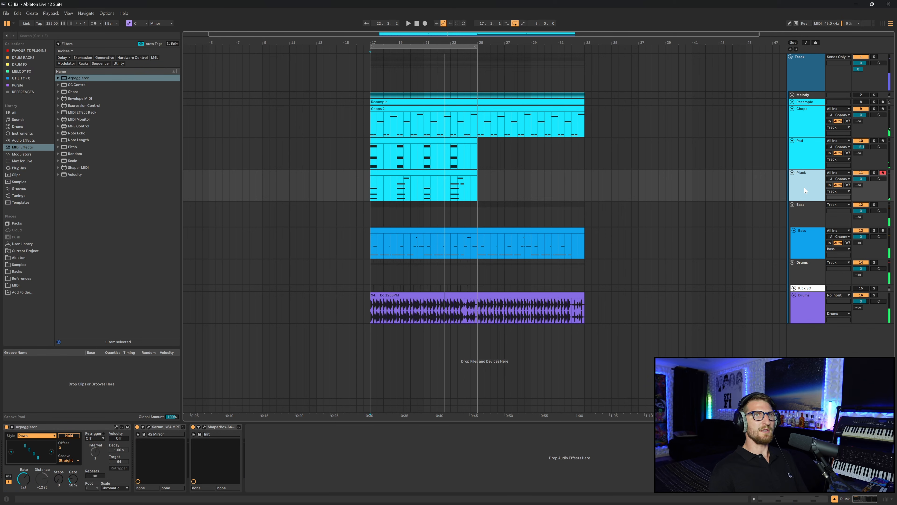
Copy the frozen Vocal track out of the Melody group to directly below Pluck and unfreeze it.
key(ctrl+d)
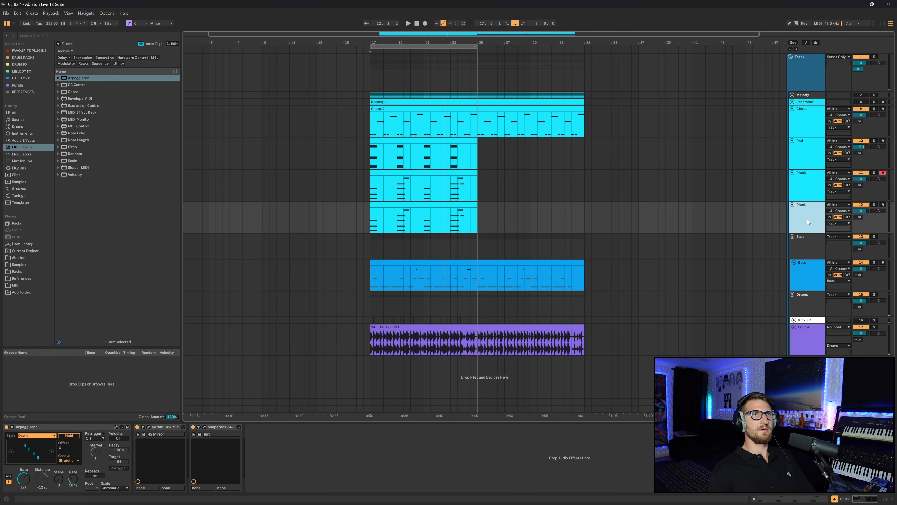
key(Delete)
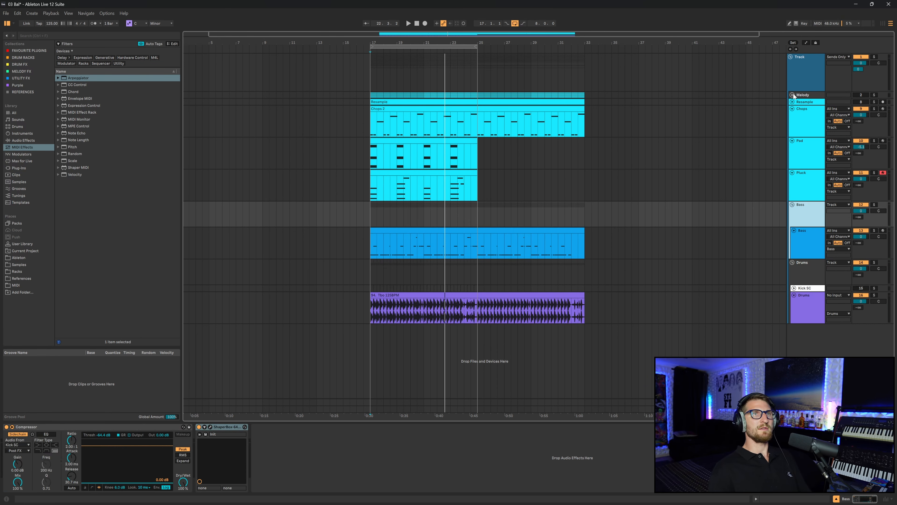
click(793, 95)
scroll(806, 212, down, 2)
click(806, 188)
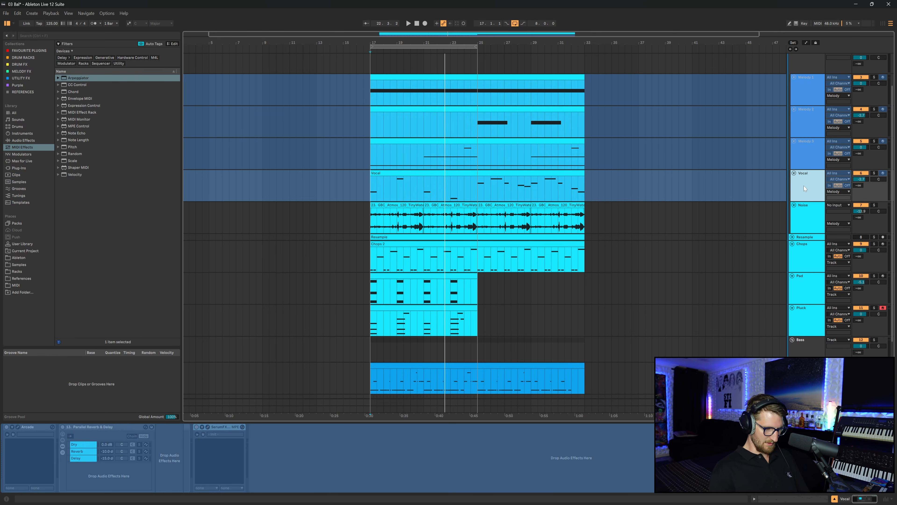
drag(804, 190, 804, 328)
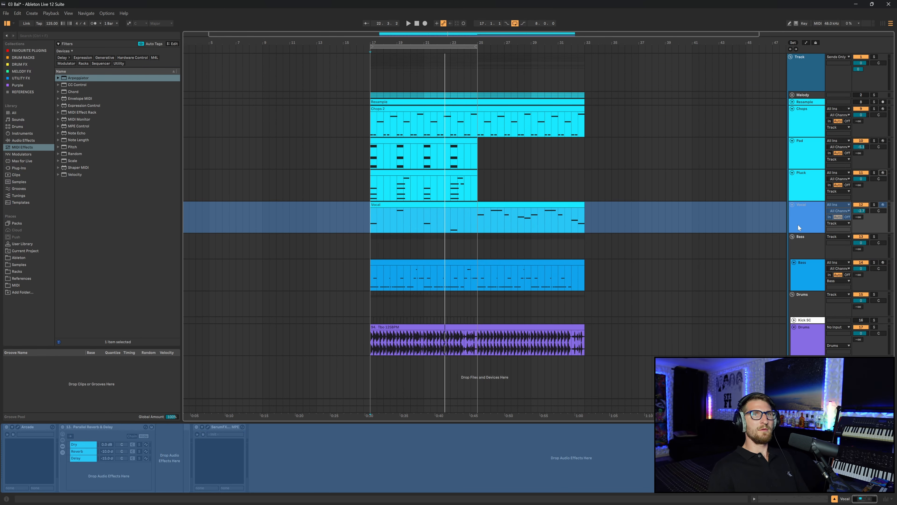
right_click(798, 224)
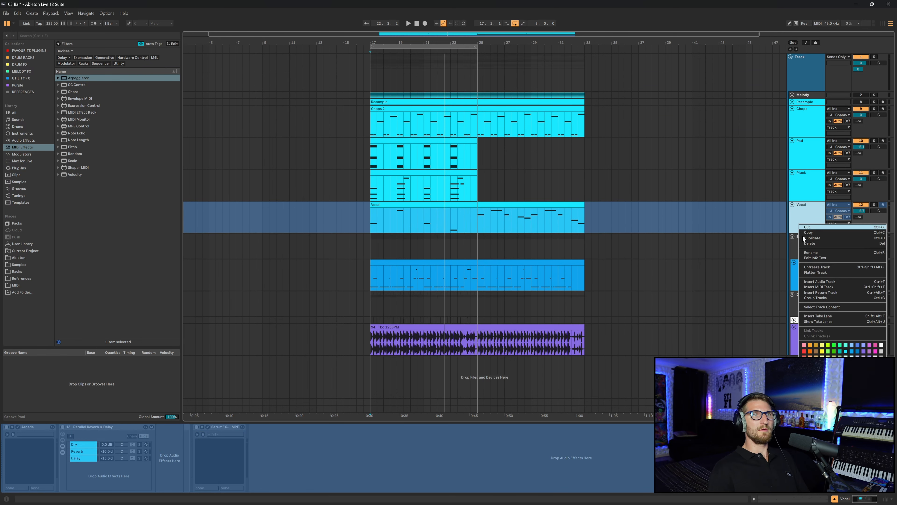
click(807, 268)
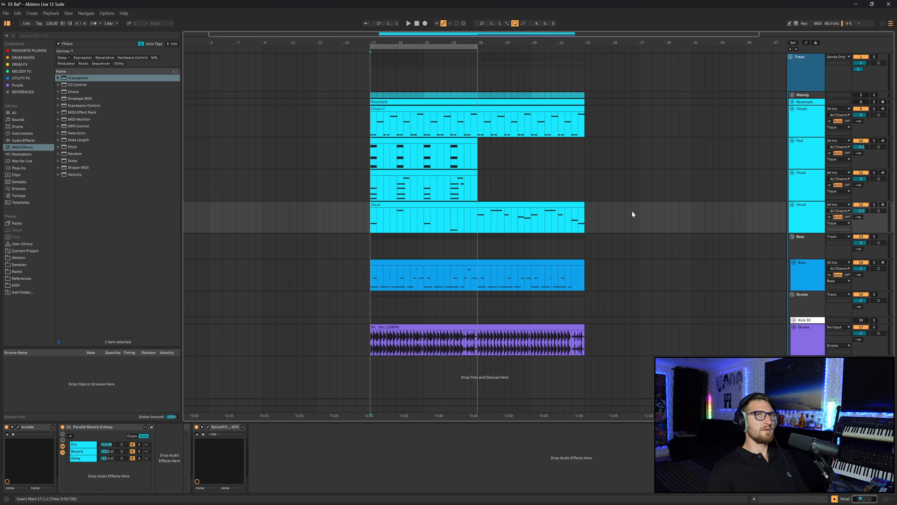
Move the second half of the Vocal clip to start at bar 17 and play it with the track.
key(space)
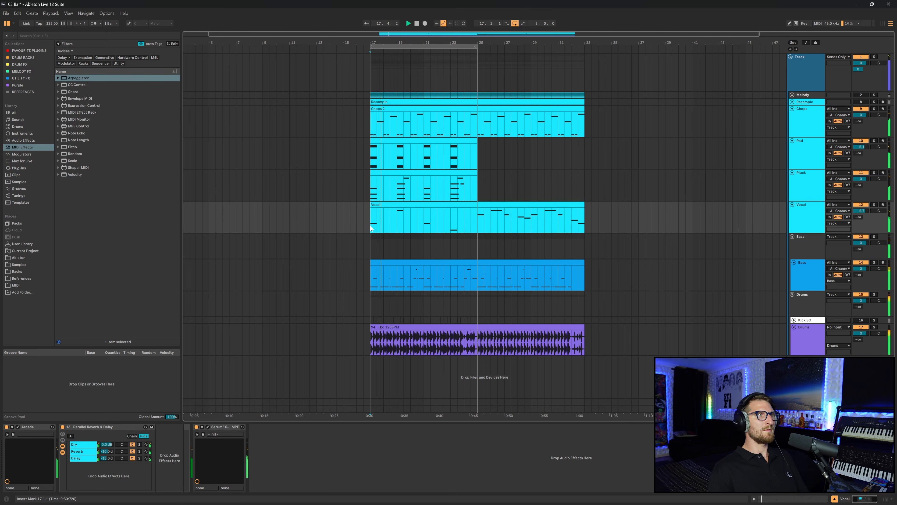
drag(479, 220, 446, 214)
key(space)
Load the SC Shaperbox rack at the end of the Vocal track's effects and ungroup it.
click(805, 217)
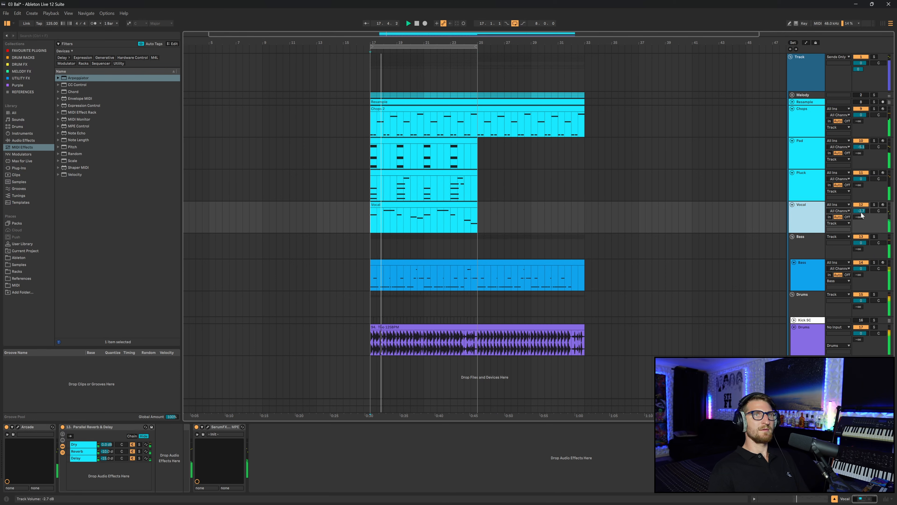
click(252, 429)
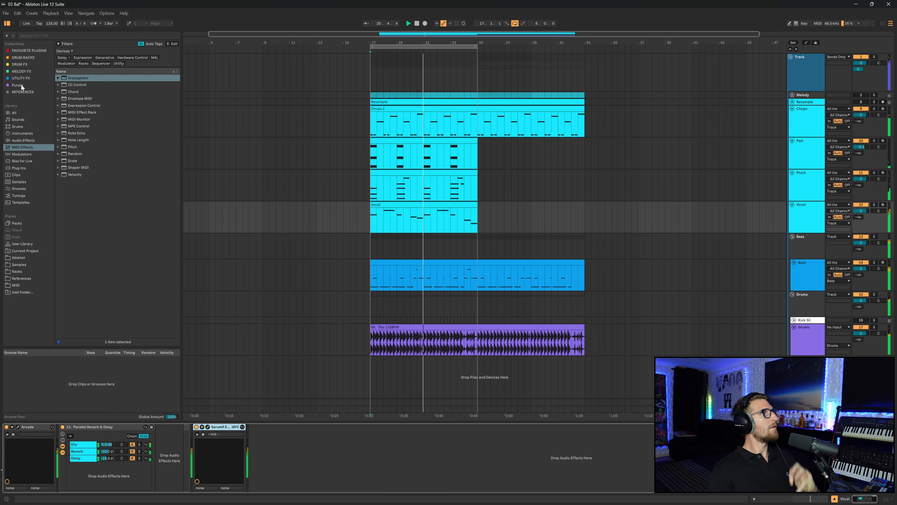
click(28, 51)
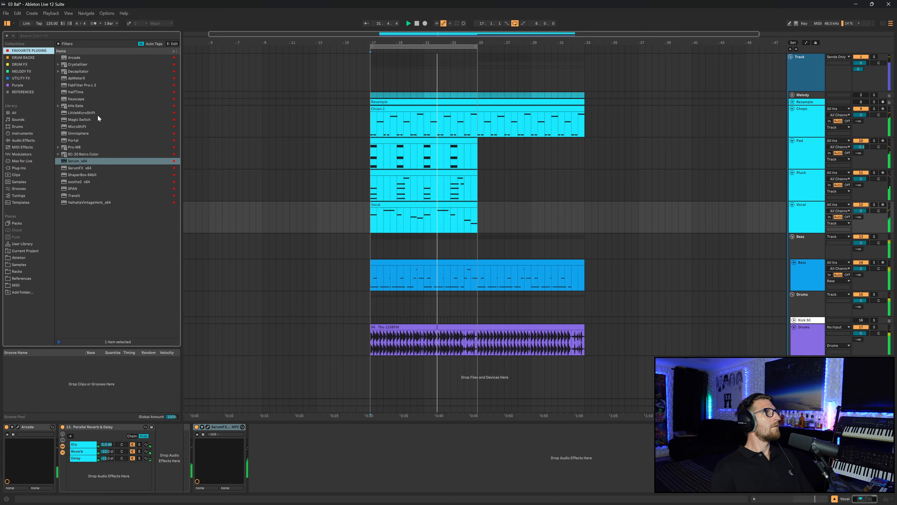
click(27, 78)
click(87, 58)
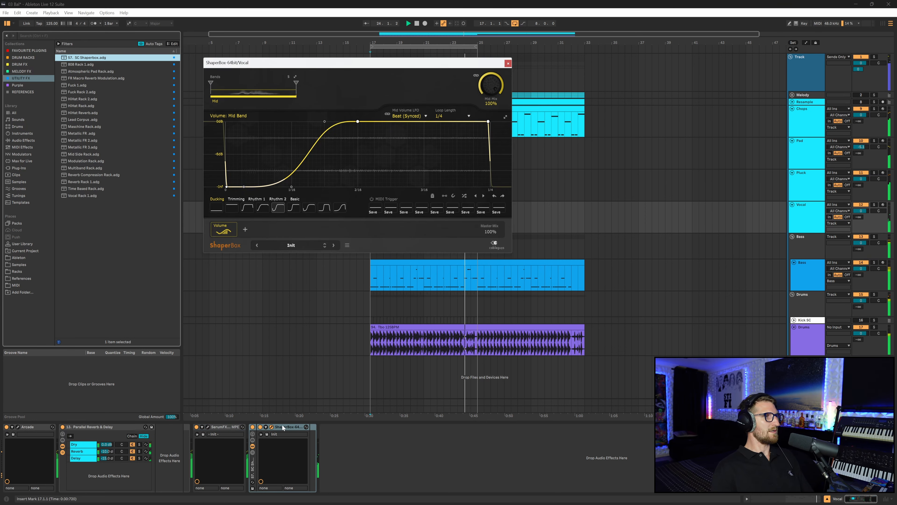
right_click(252, 461)
click(269, 429)
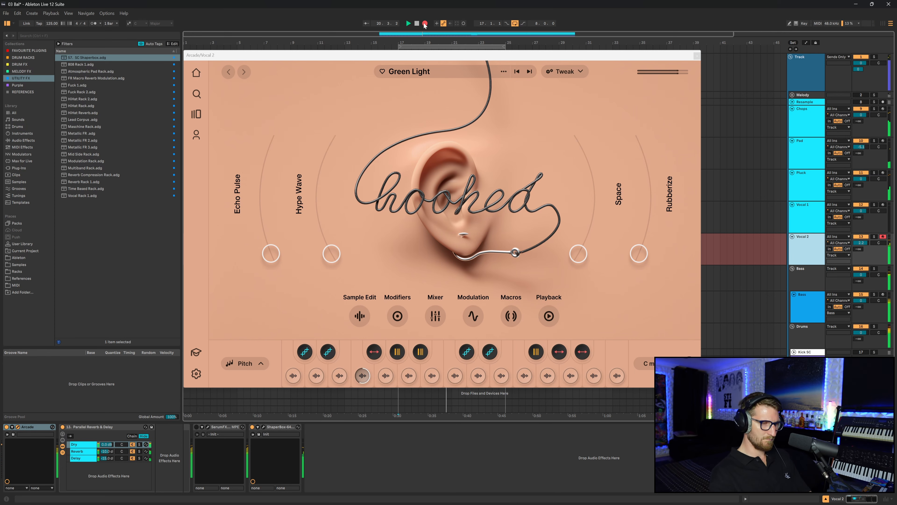
Stop the Vocal 2 recording, extend its first four bars to an eight-bar clip and shorten the F2 note in bar 4.
key(space)
click(696, 56)
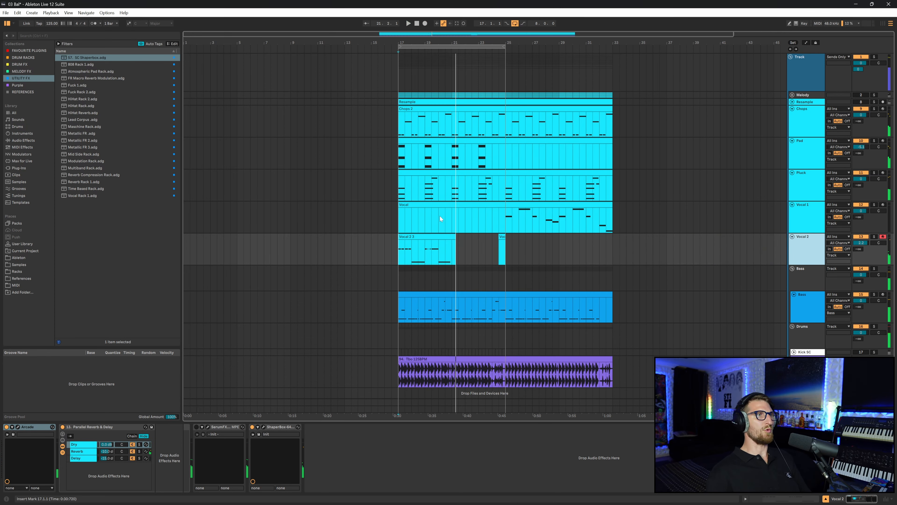
drag(395, 257, 459, 248)
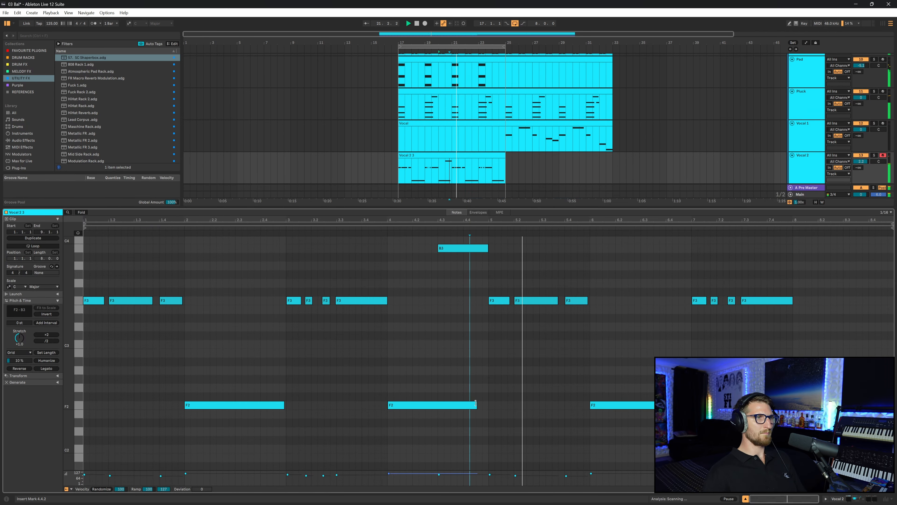
drag(476, 404, 453, 405)
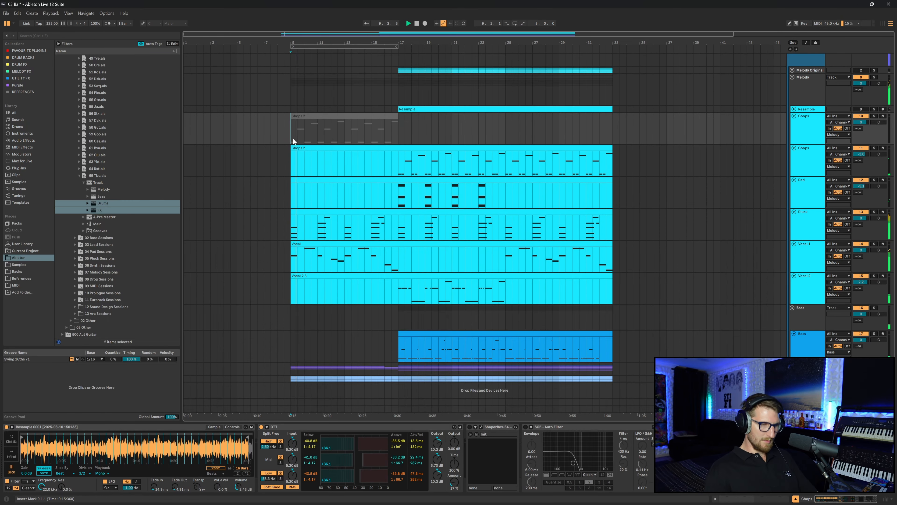
Activate the upper Chops clip at bar 9 and listen to it with the other melody parts.
click(303, 116)
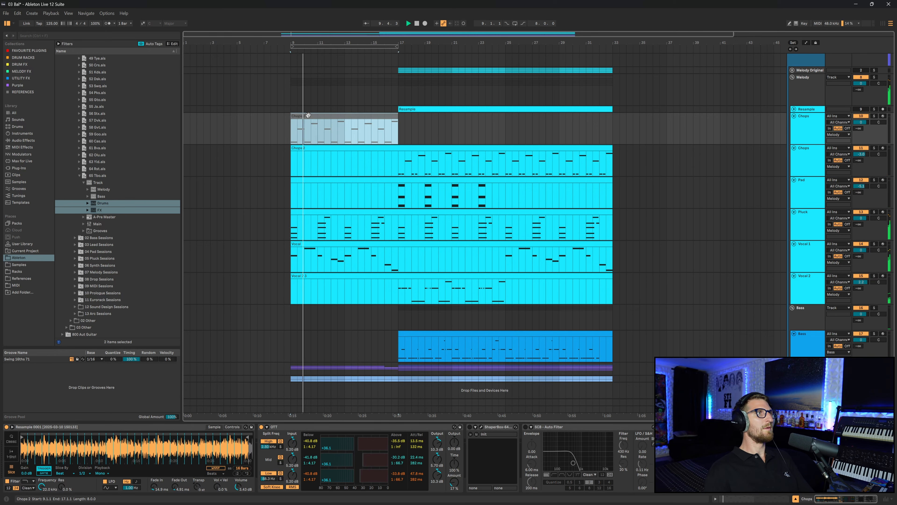
key(0)
click(289, 134)
key(Left)
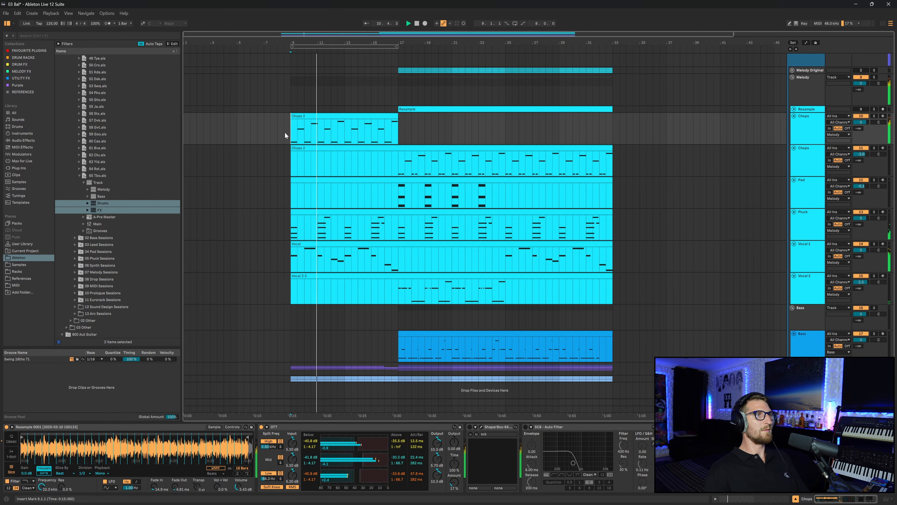
Turn on the Auto Filter on the upper Chops track and audition the section from bar 9.
click(807, 134)
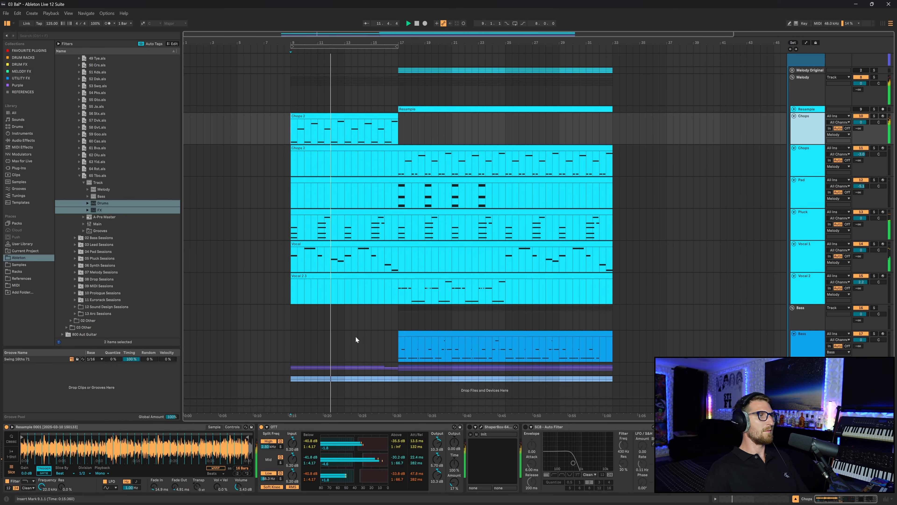
click(526, 427)
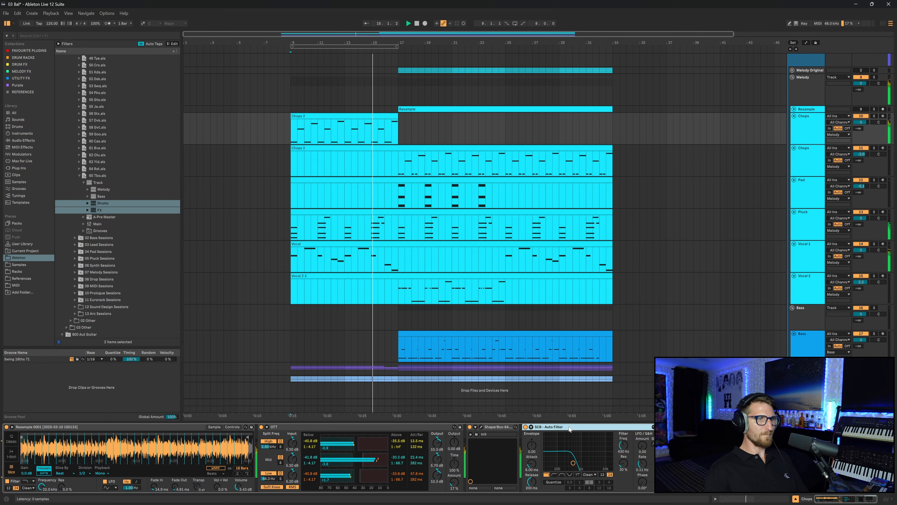
key(space)
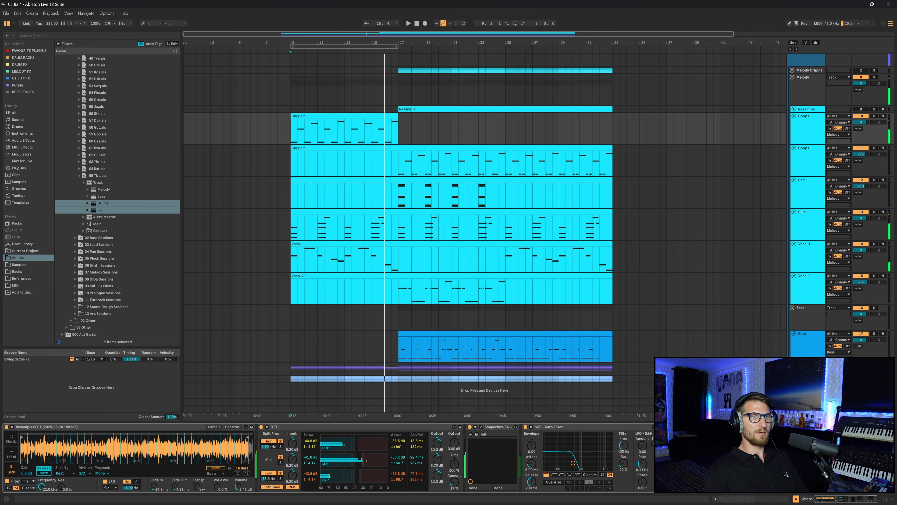
key(space)
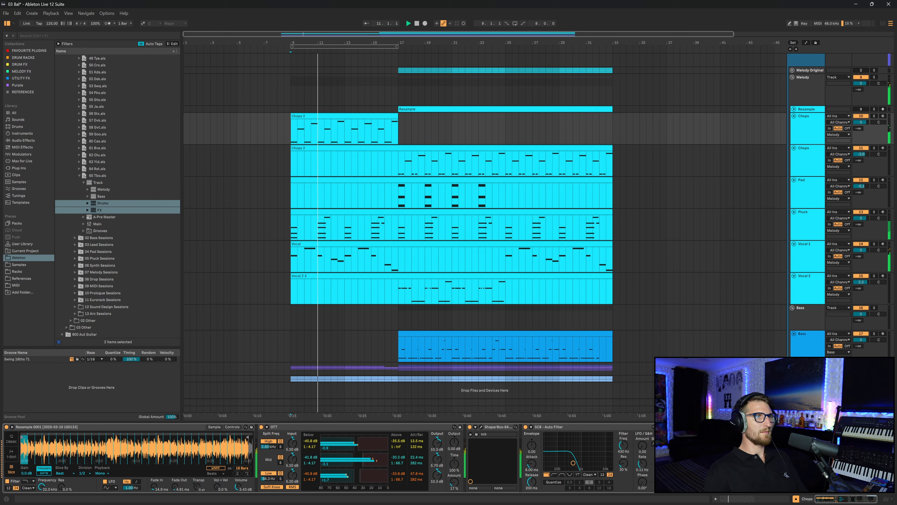
click(294, 129)
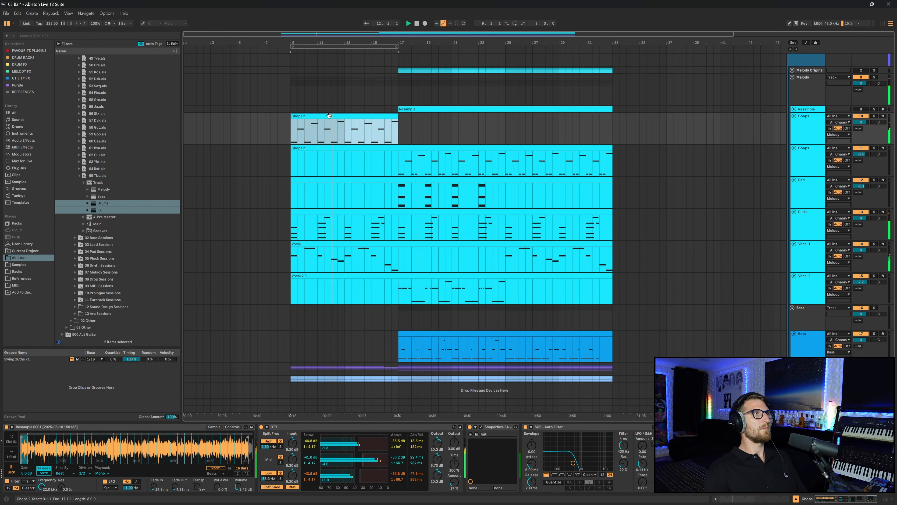
shift+click(610, 120)
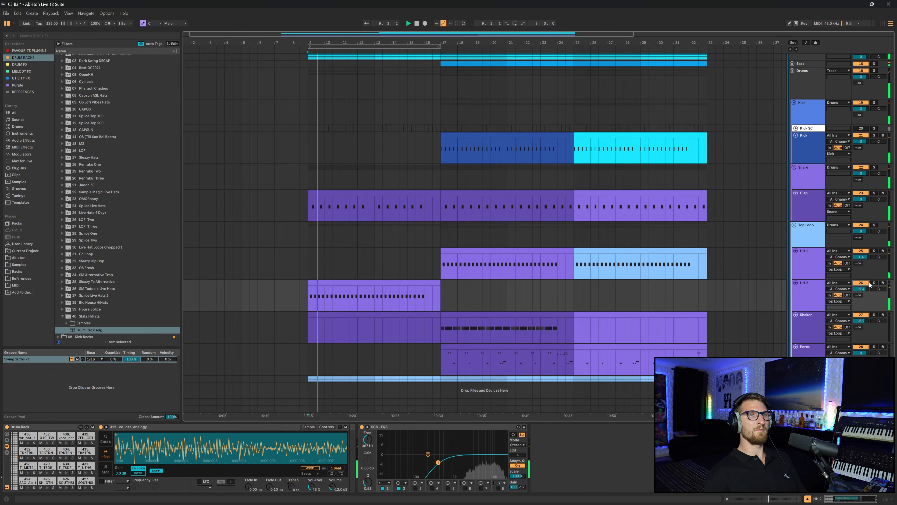
Delete the HH 2 track from the Top Loop group.
click(810, 295)
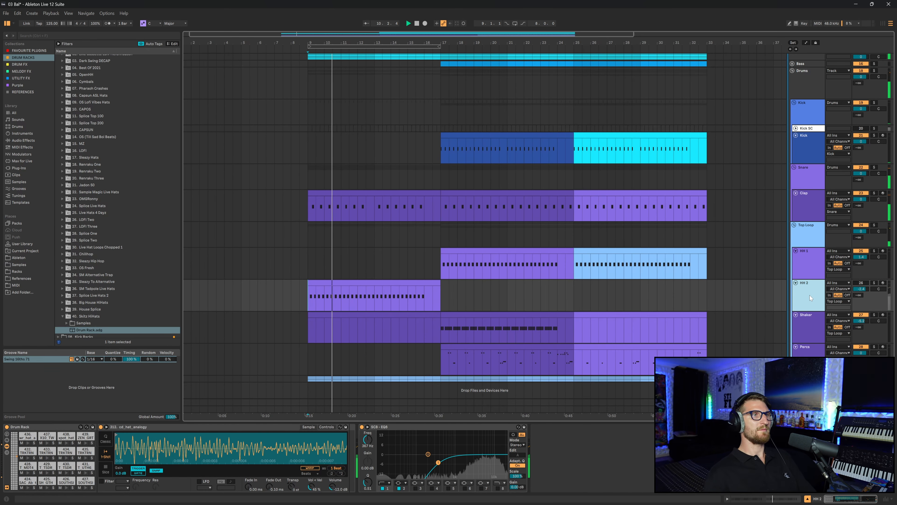
key(Delete)
click(443, 260)
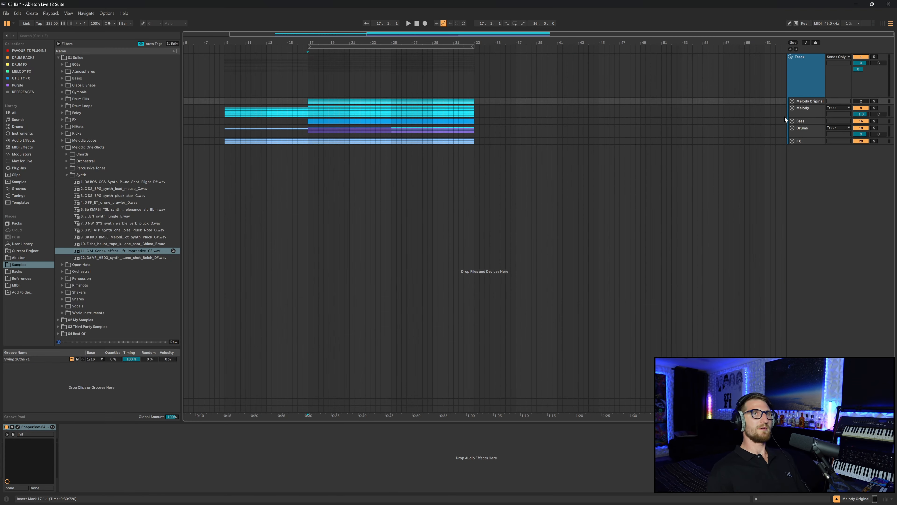
Expand the Melody Original group and review its melody and vocal tracks from bar 17.
click(792, 101)
click(307, 140)
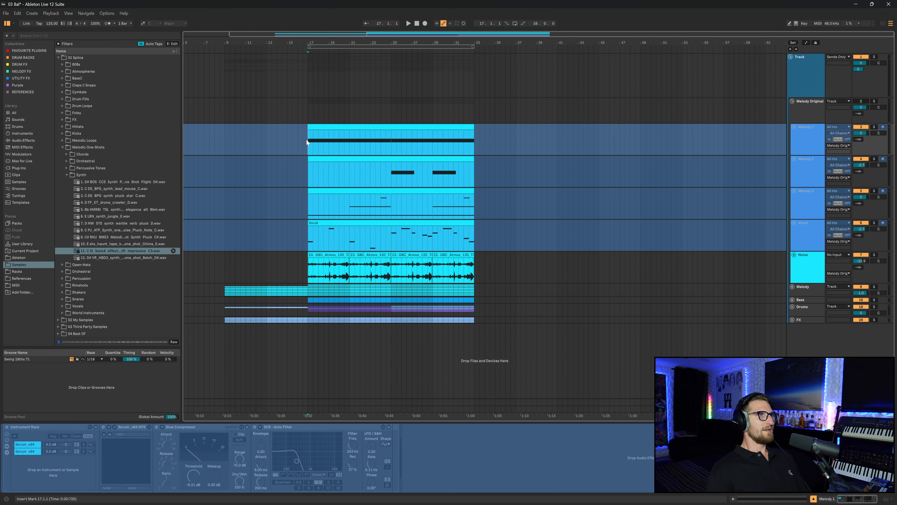
click(307, 109)
click(304, 141)
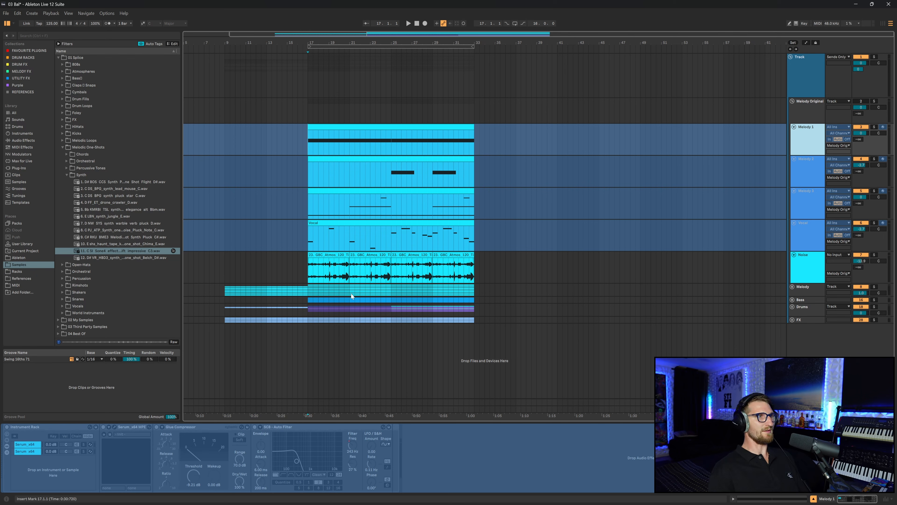
click(307, 310)
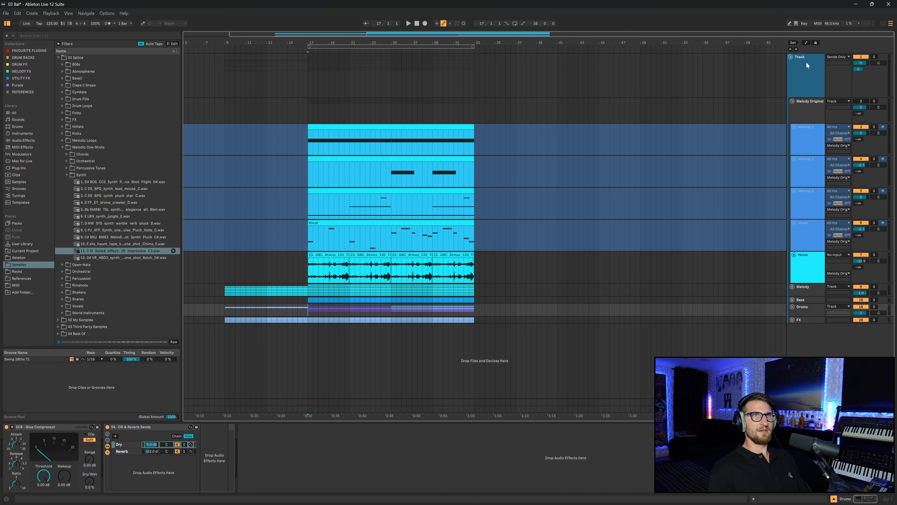
Activate the Melody Original group and audition its soloed Melody 1 track from bar 17 and from bar 25.
click(806, 103)
click(862, 102)
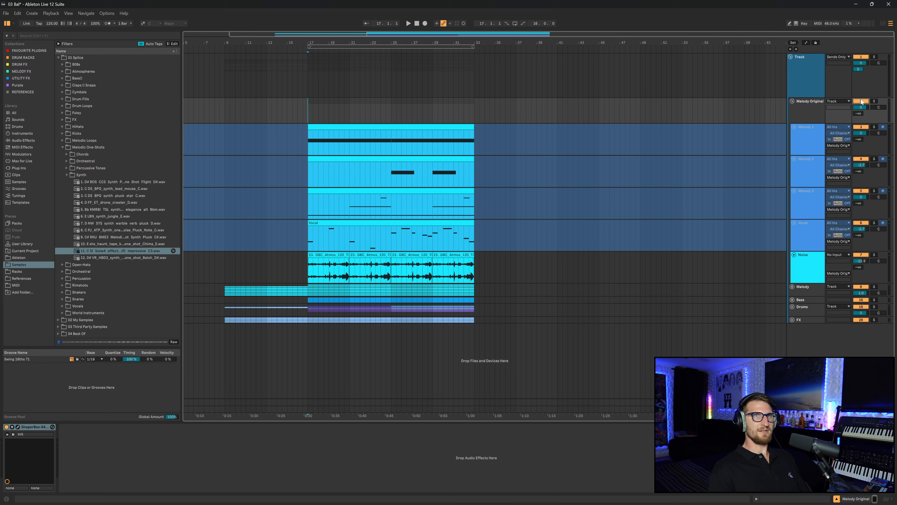
click(875, 128)
click(812, 141)
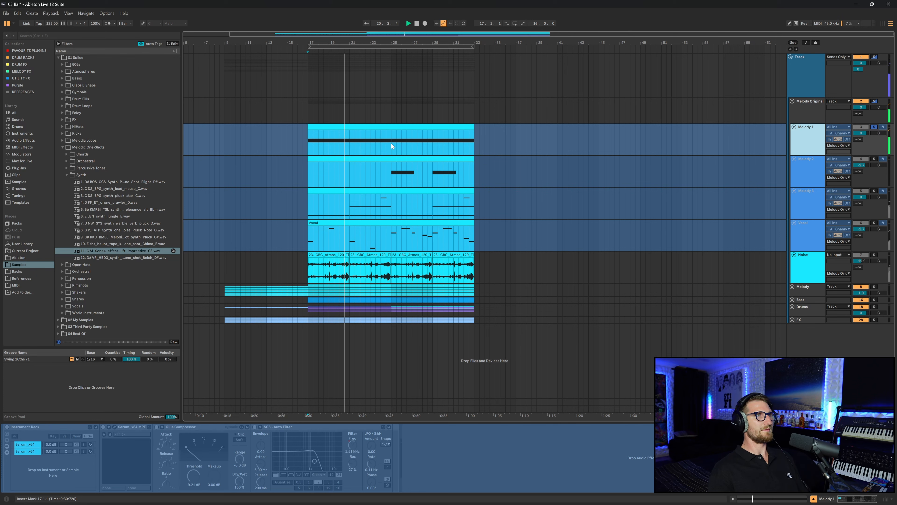
click(392, 113)
key(space)
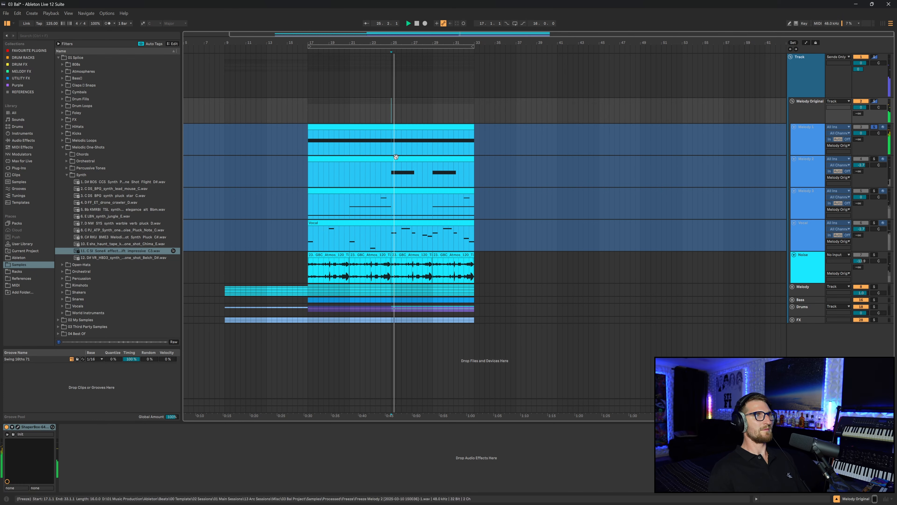
Solo the whole Melody Original group and listen to its layered parts from bar 25.
click(874, 101)
key(space)
key(space)
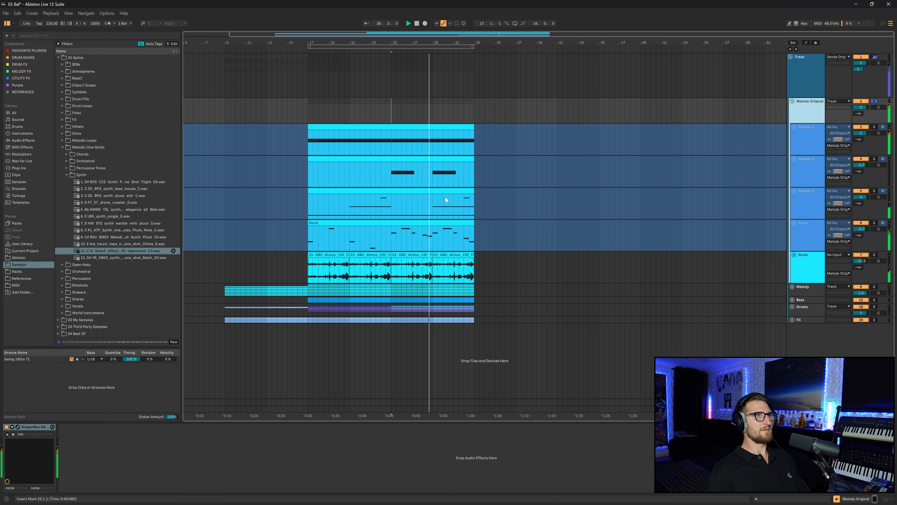
key(space)
key(Down)
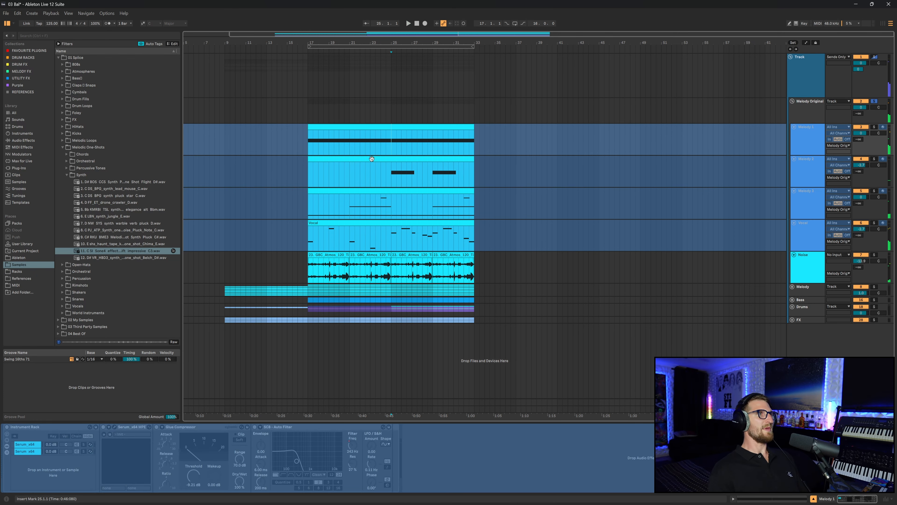
Unsolo and collapse the Melody Original group, and expand the Melody group.
click(392, 112)
click(306, 112)
click(309, 94)
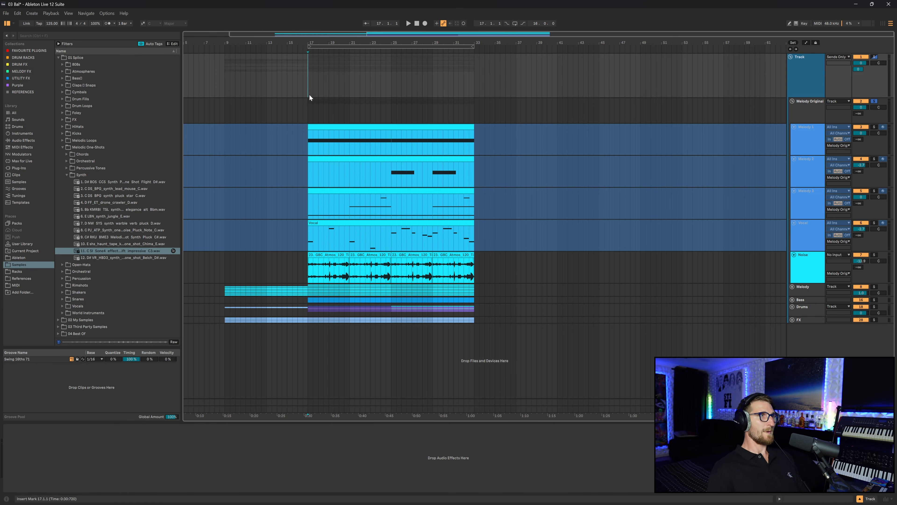
click(306, 108)
click(304, 87)
click(805, 109)
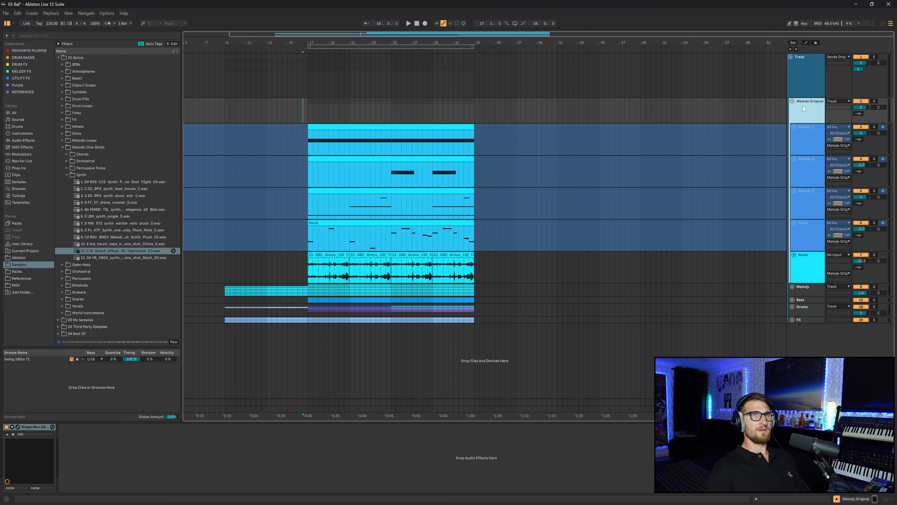
click(792, 102)
click(793, 108)
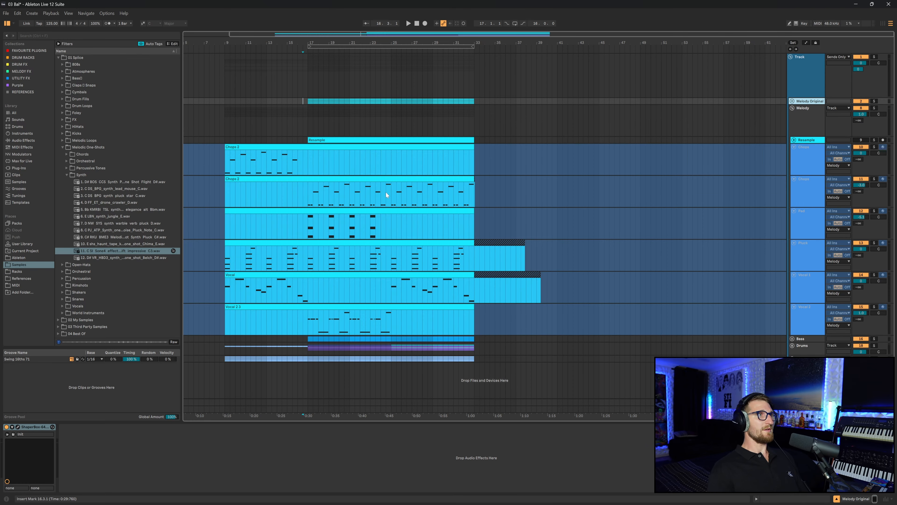
Solo the Melody group and listen to it from bar 17.
click(434, 198)
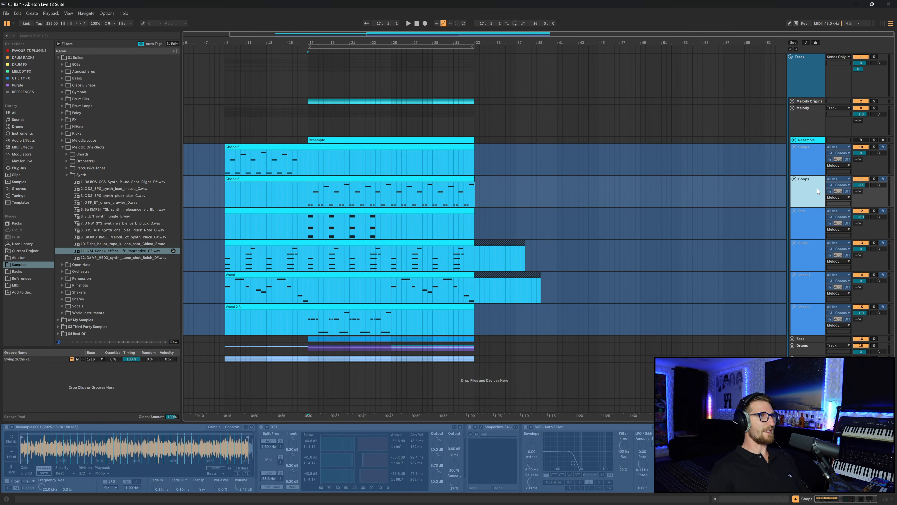
click(812, 122)
click(799, 196)
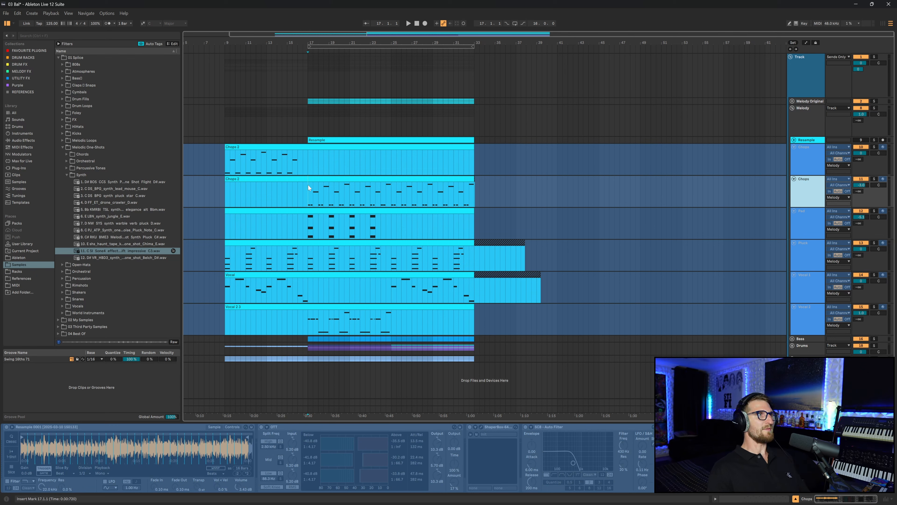
key(Up)
click(875, 109)
click(795, 120)
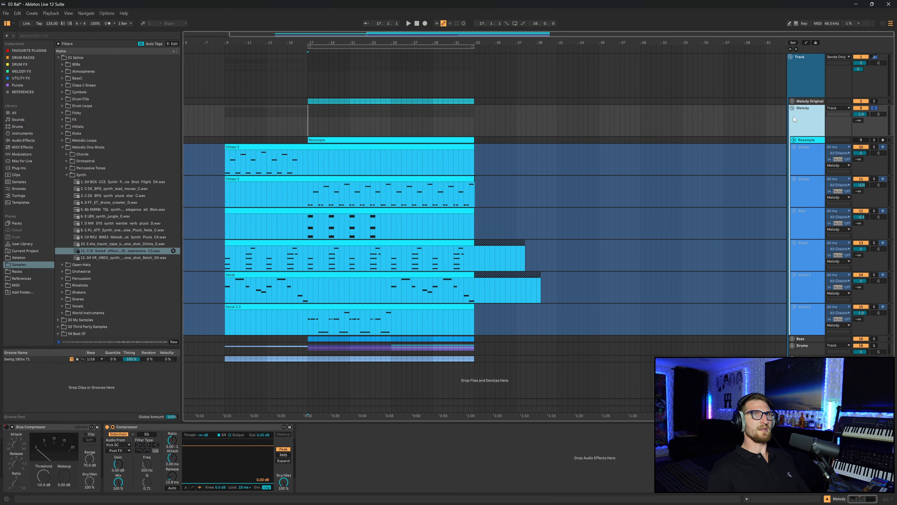
key(space)
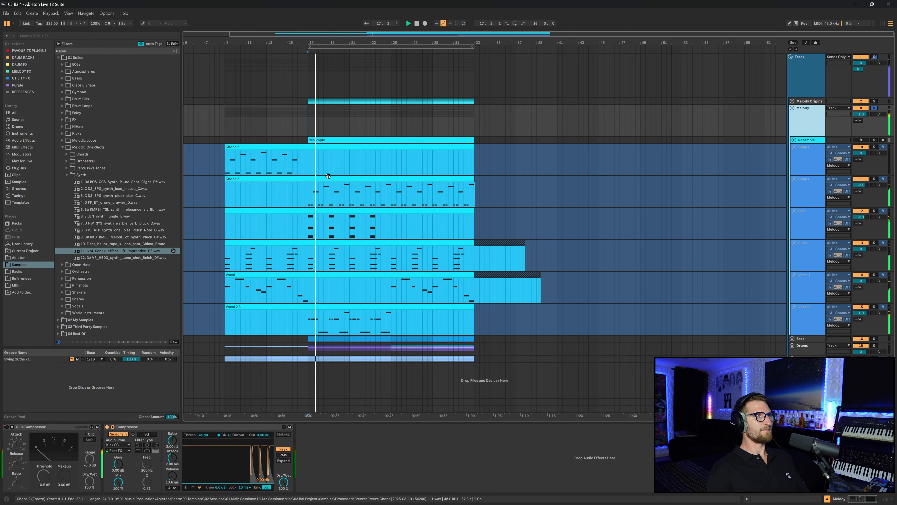
Audition the lower Chops track soloed from bar 17, and return the solo to the Melody group.
click(308, 204)
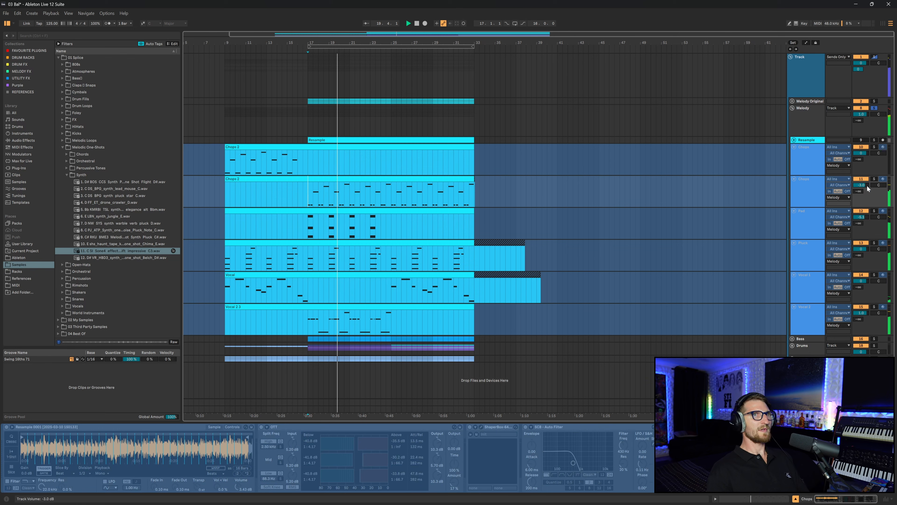
key(space)
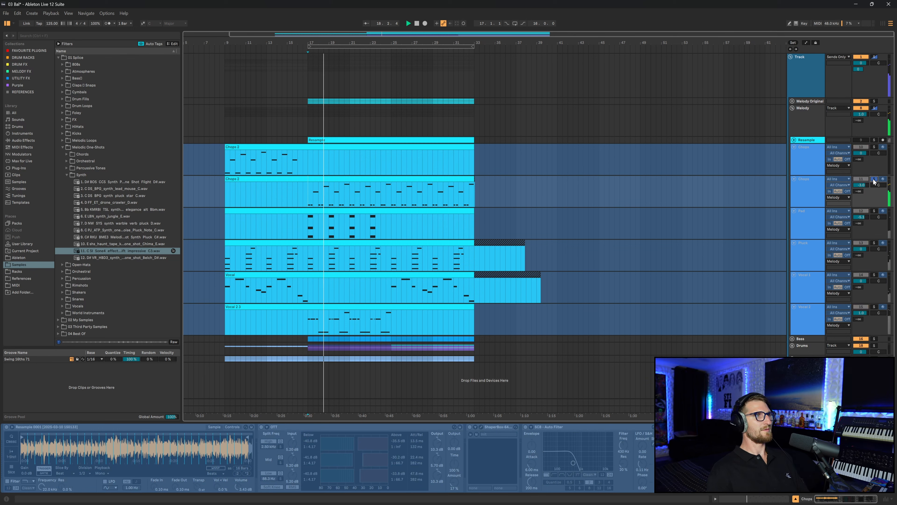
click(874, 110)
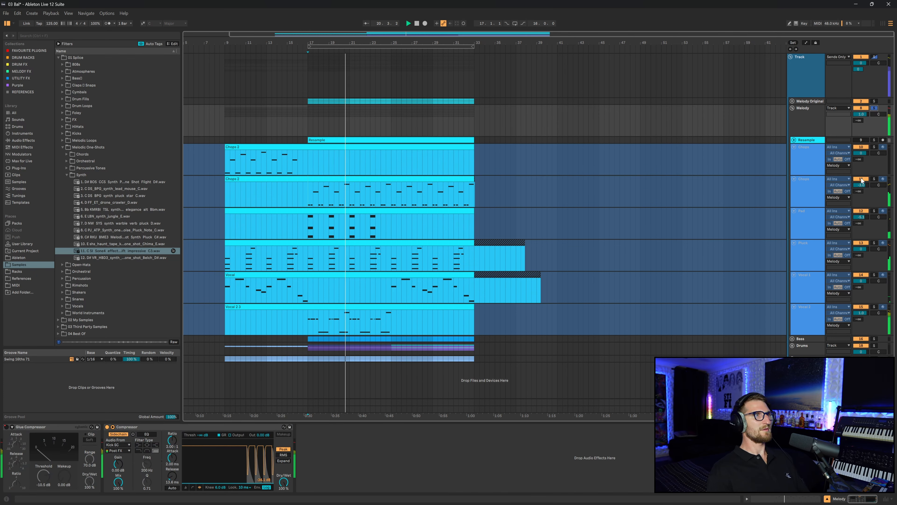
Compare the soloed Melody group from bar 17 with the lower Chops track switched off and on.
click(862, 180)
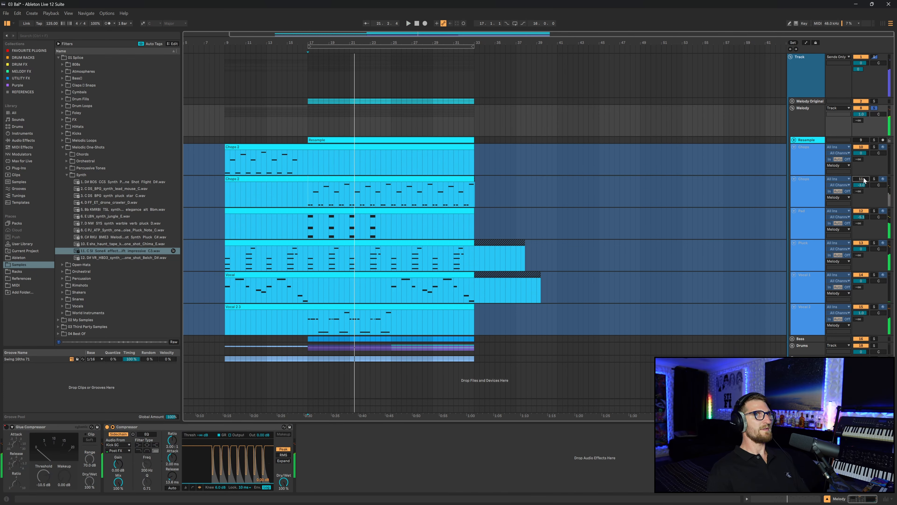
key(space)
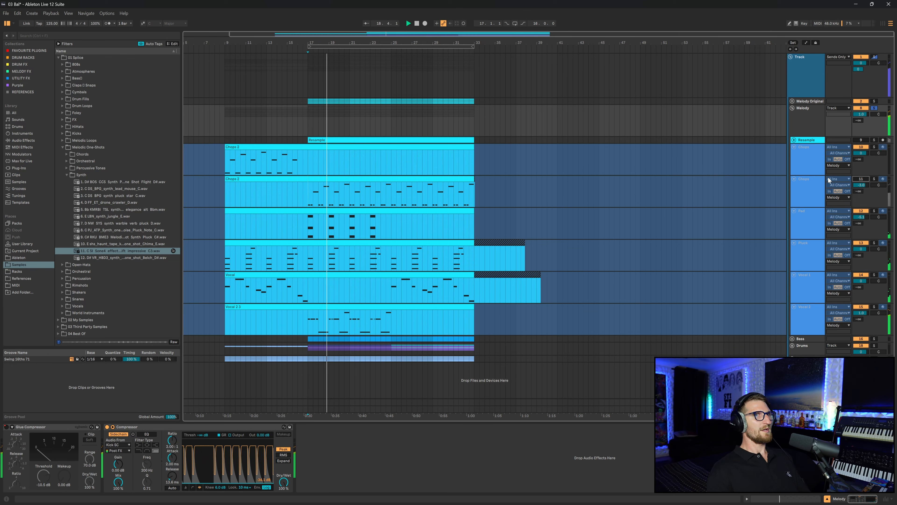
click(813, 187)
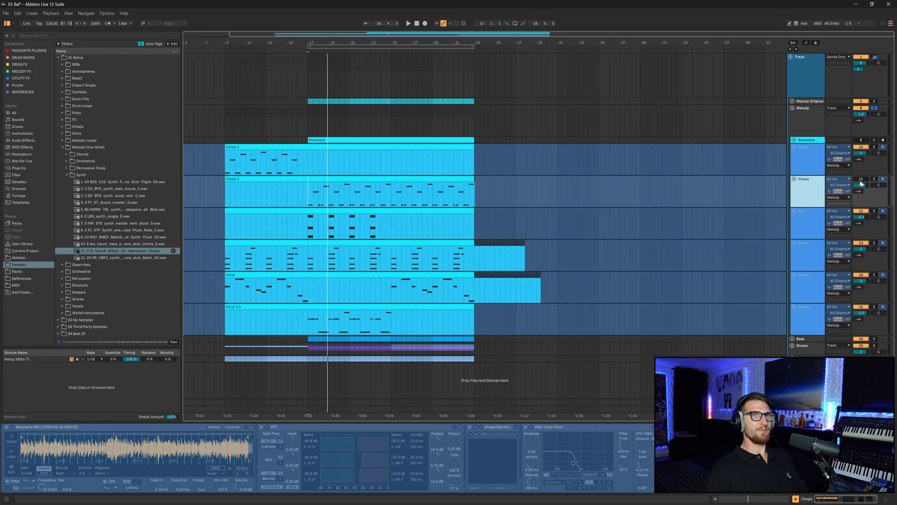
click(862, 180)
key(space)
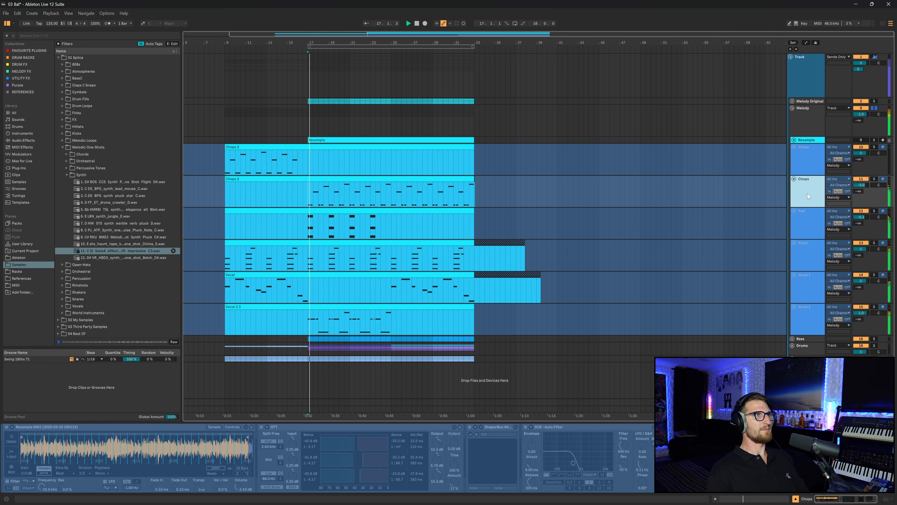
click(862, 180)
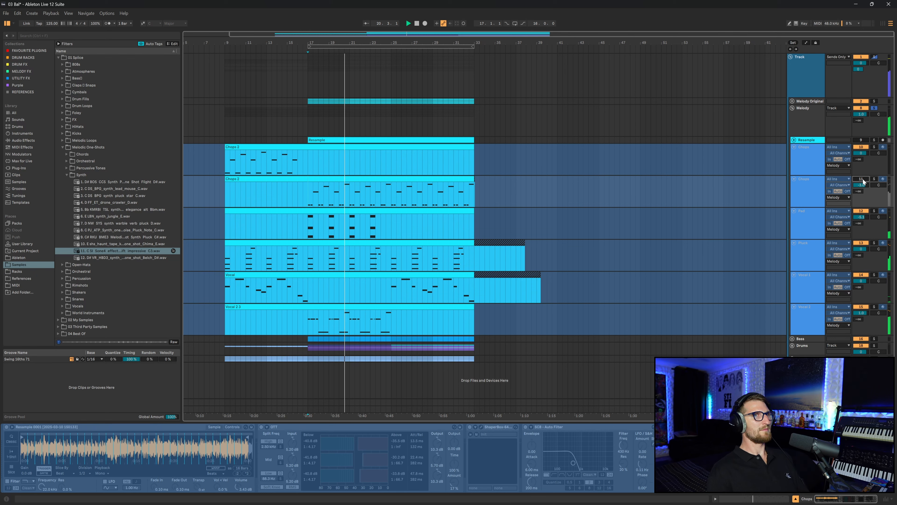
click(861, 179)
click(813, 189)
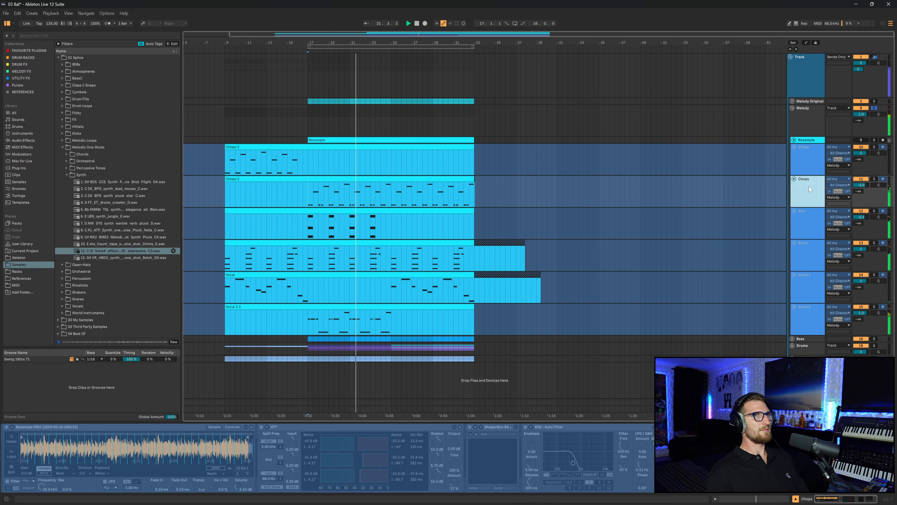
click(809, 159)
click(809, 124)
key(space)
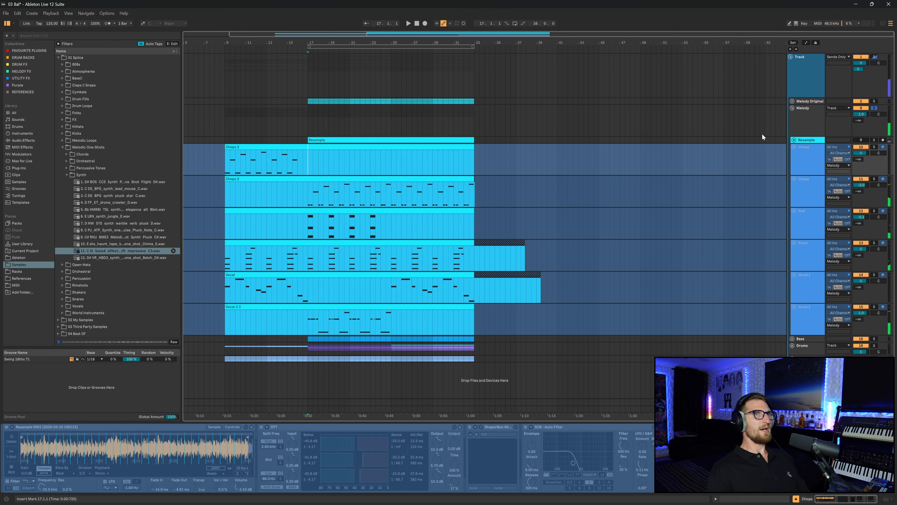
Unsolo and collapse the Melody group, collapse the main Track group, and place the insert marker at 9.3.1.
click(792, 108)
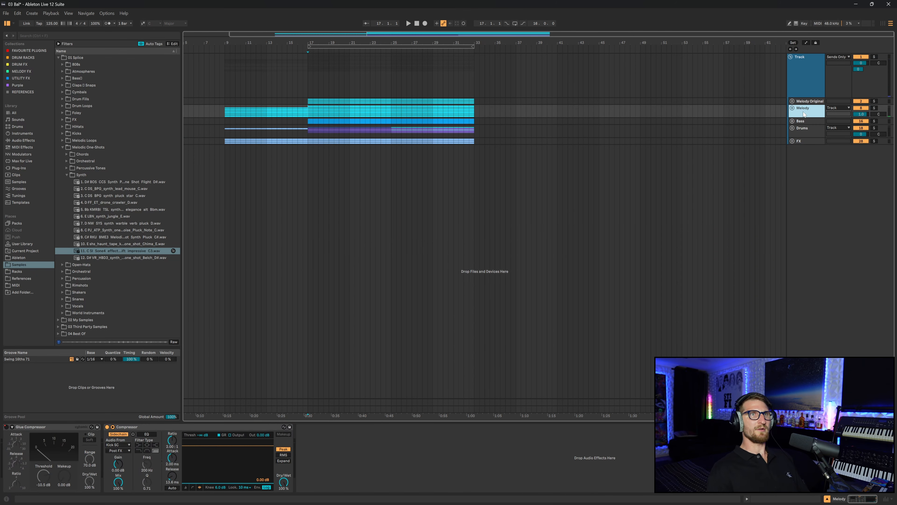
click(791, 58)
click(220, 67)
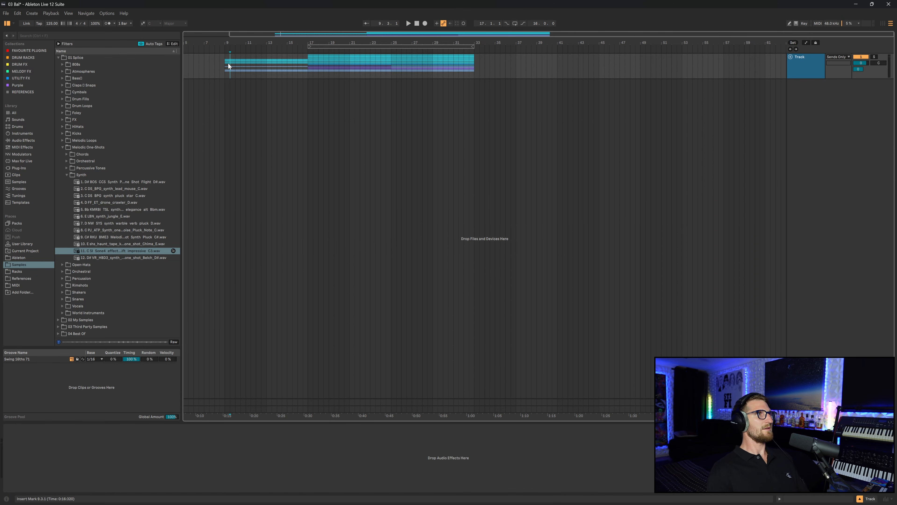